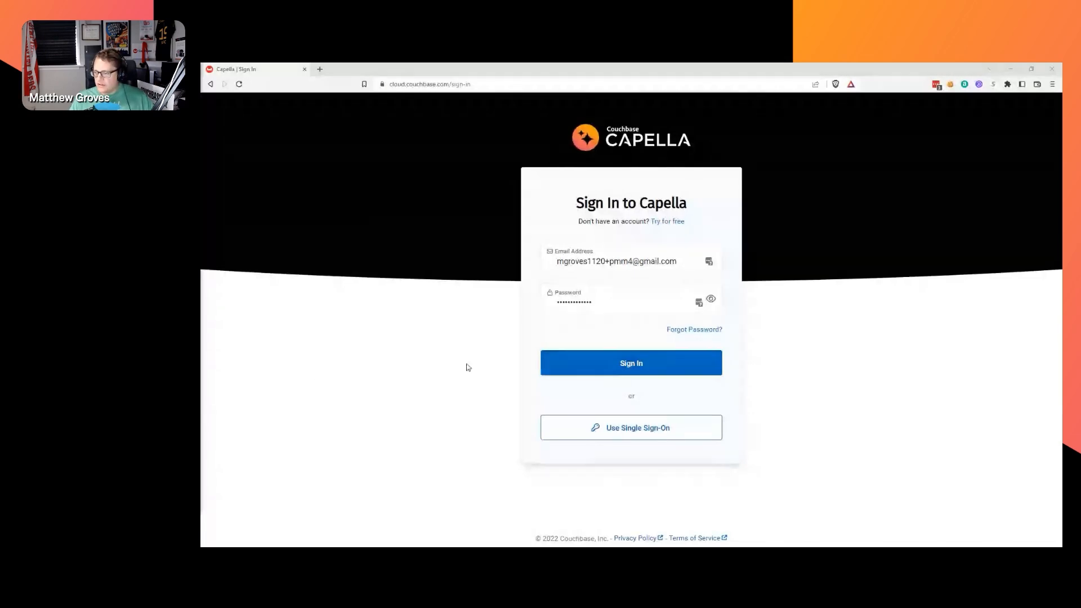
Sign in to Couchbase Capella and land on the Trial - Cluster page showing the 30-day trial activated.
{"action": "left_click", "coordinate": [647, 363]}
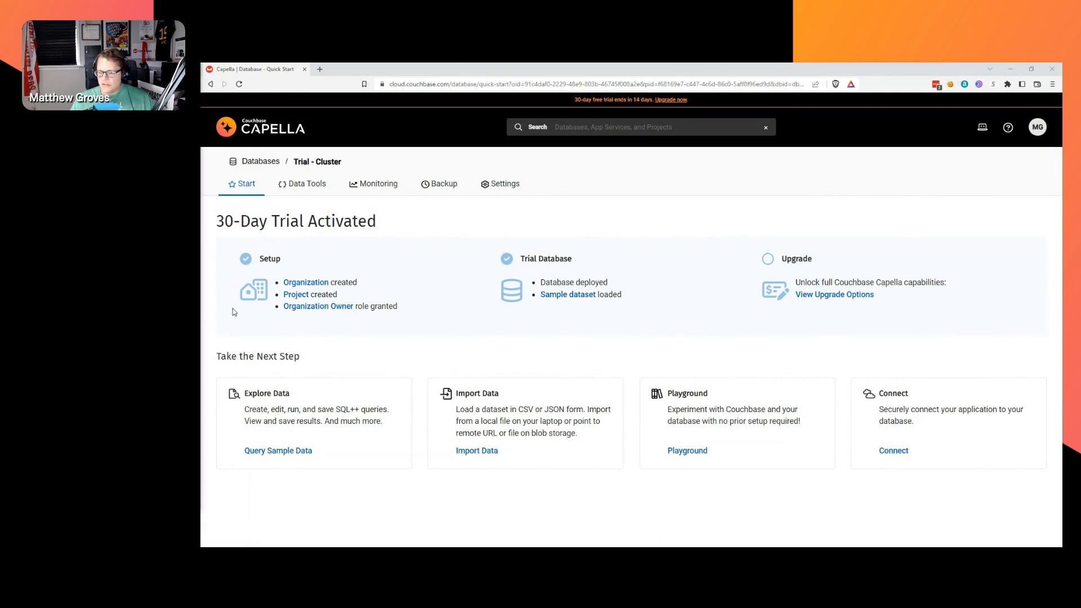
Open the Trial - Cluster query workbench and clear its entire saved query history.
{"action": "left_click", "coordinate": [319, 417]}
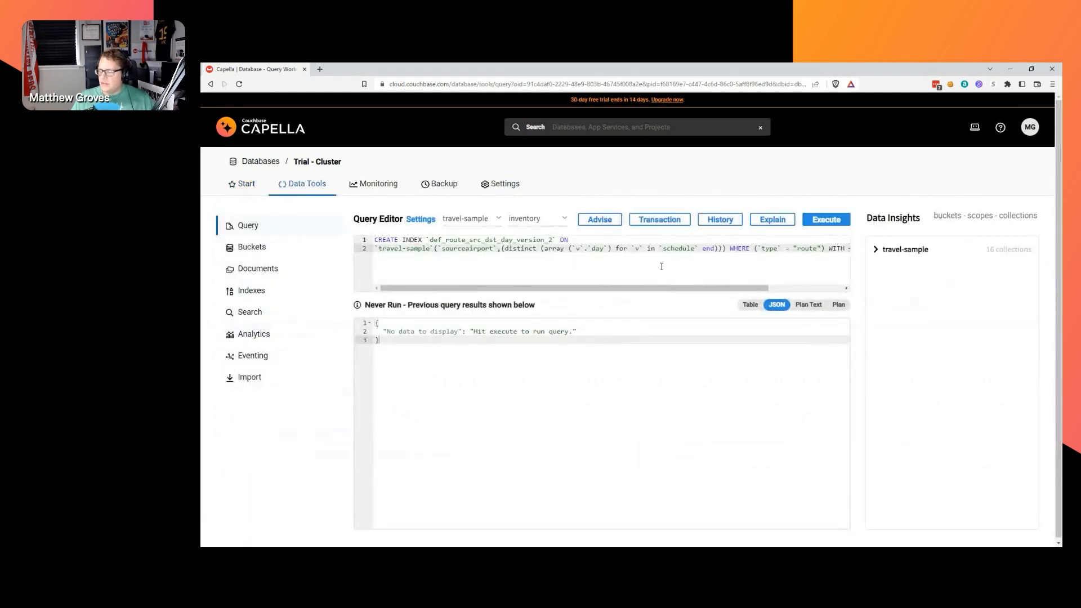
{"action": "left_click", "coordinate": [712, 221]}
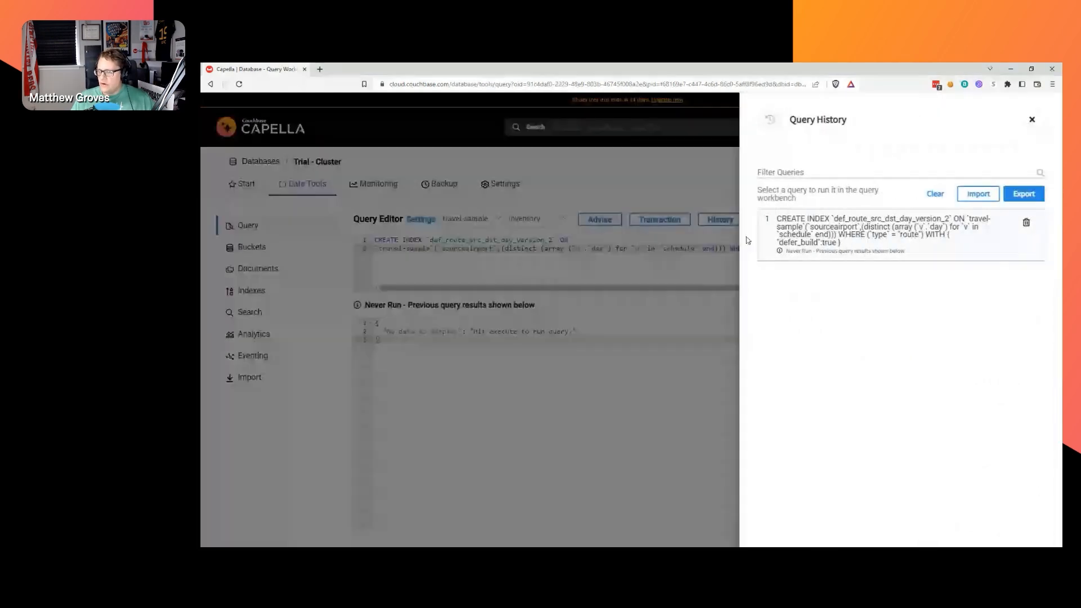
{"action": "left_click", "coordinate": [939, 194]}
{"action": "left_click", "coordinate": [1018, 517]}
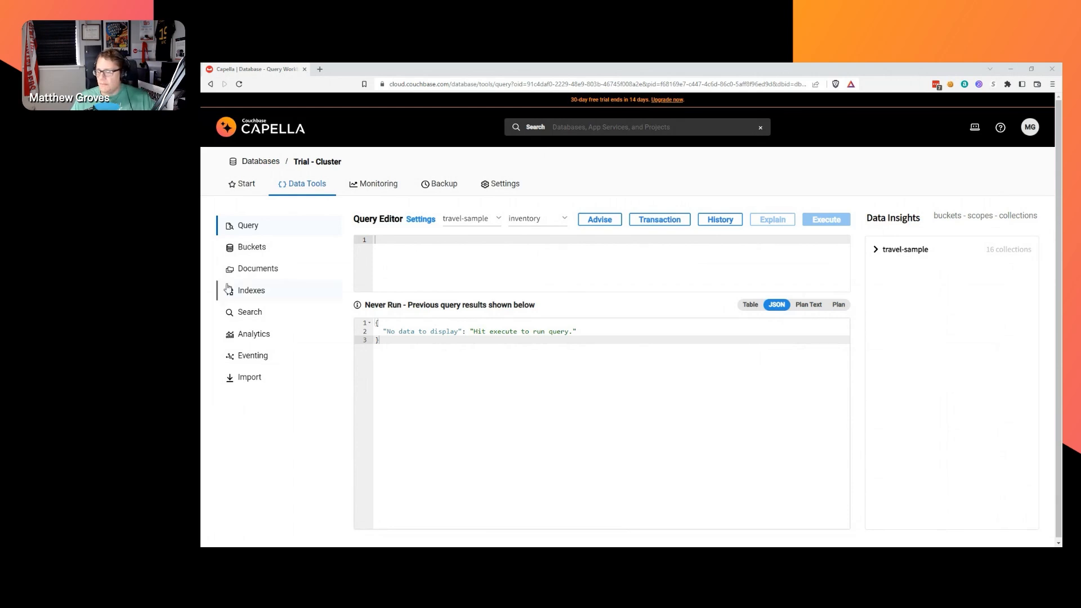
Keep travel-sample as the bucket and inventory as the scope for queries.
{"action": "left_click", "coordinate": [483, 223]}
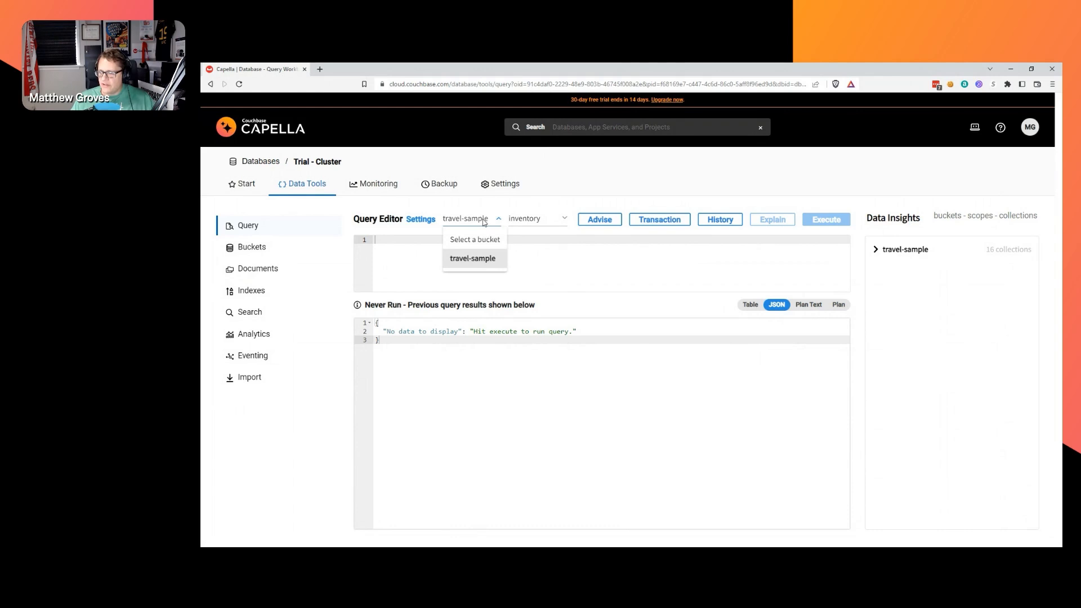
{"action": "left_click", "coordinate": [482, 262]}
{"action": "left_click", "coordinate": [540, 219]}
{"action": "left_click", "coordinate": [543, 259]}
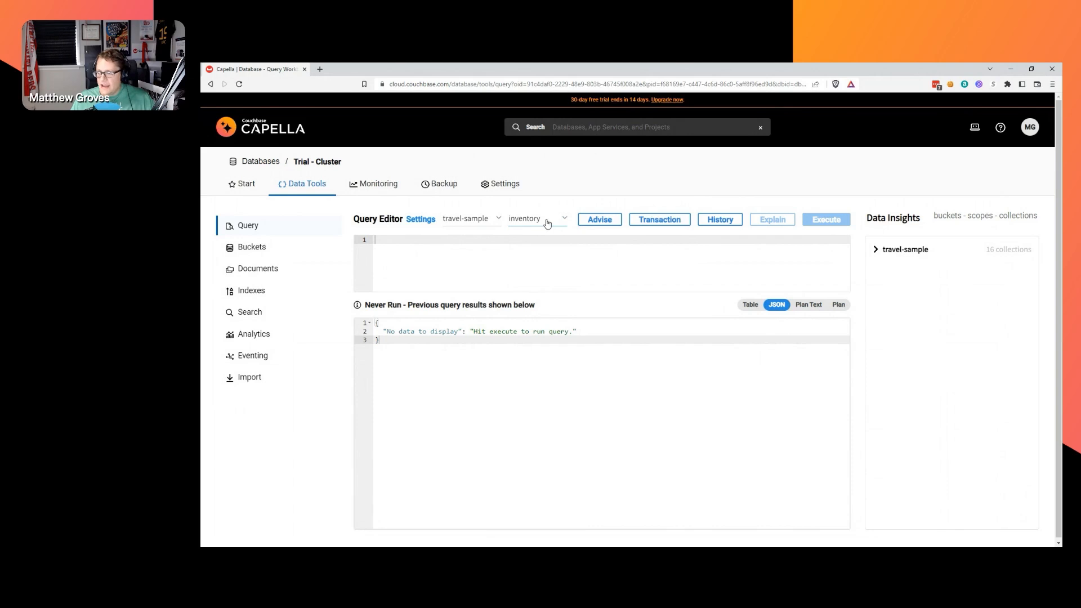
Expand travel-sample > inventory in Data Insights and paste the prepared route–airline join query.
{"action": "left_click", "coordinate": [875, 251]}
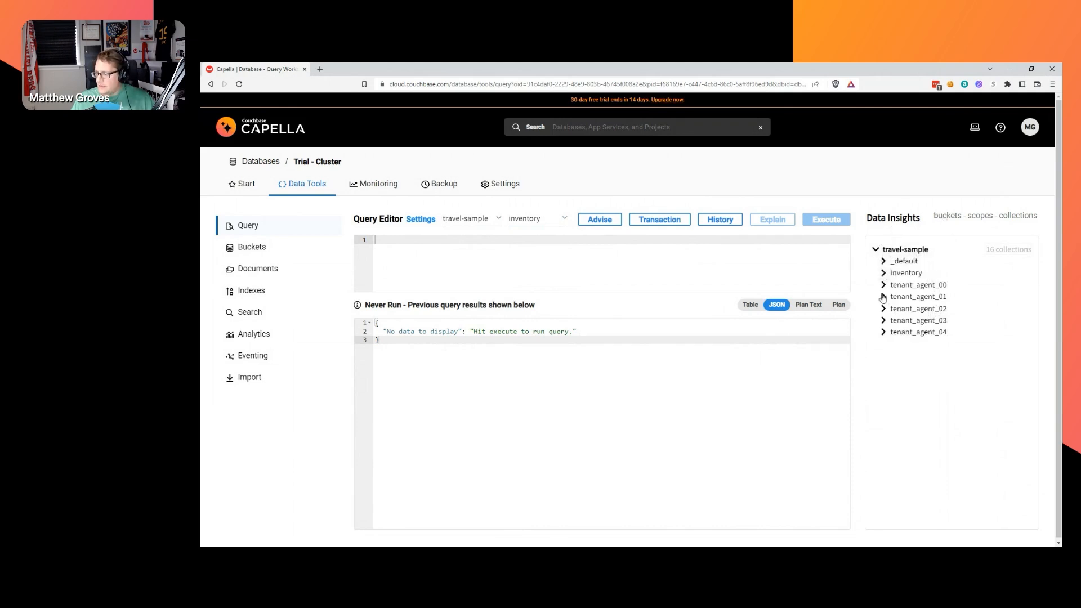
{"action": "left_click", "coordinate": [883, 274]}
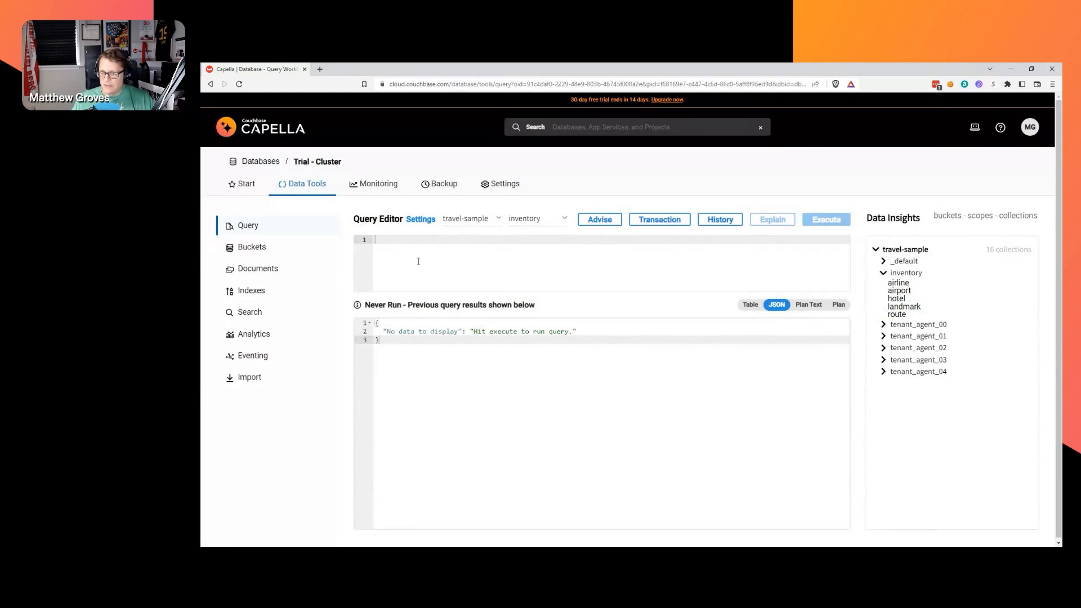
{"action": "type", "text": "SELECT r.sourceairport,     r.destinationairport,     r.airlineid,     a.name AS airlineName FROM route r INNER JOIN airline a     ON r.airlineid = META(a).id LIMIT 10;"}
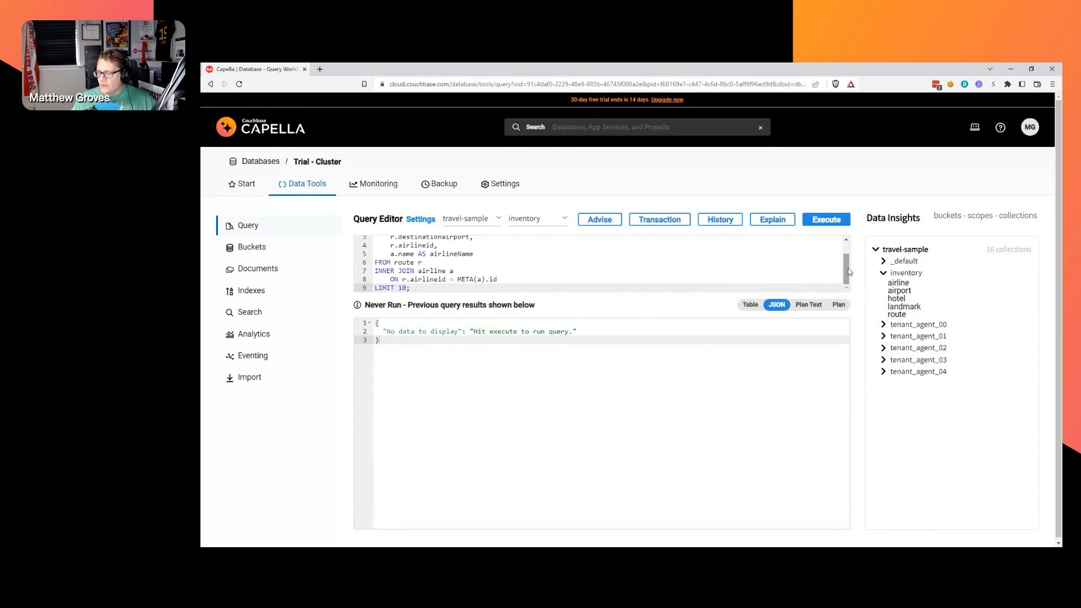
Walk through the route–airline INNER JOIN query, then execute it to get 10 results like Air France's TLV–MRS route.
{"action": "scroll", "coordinate": [849, 272], "scroll_direction": "up", "scroll_amount": 2}
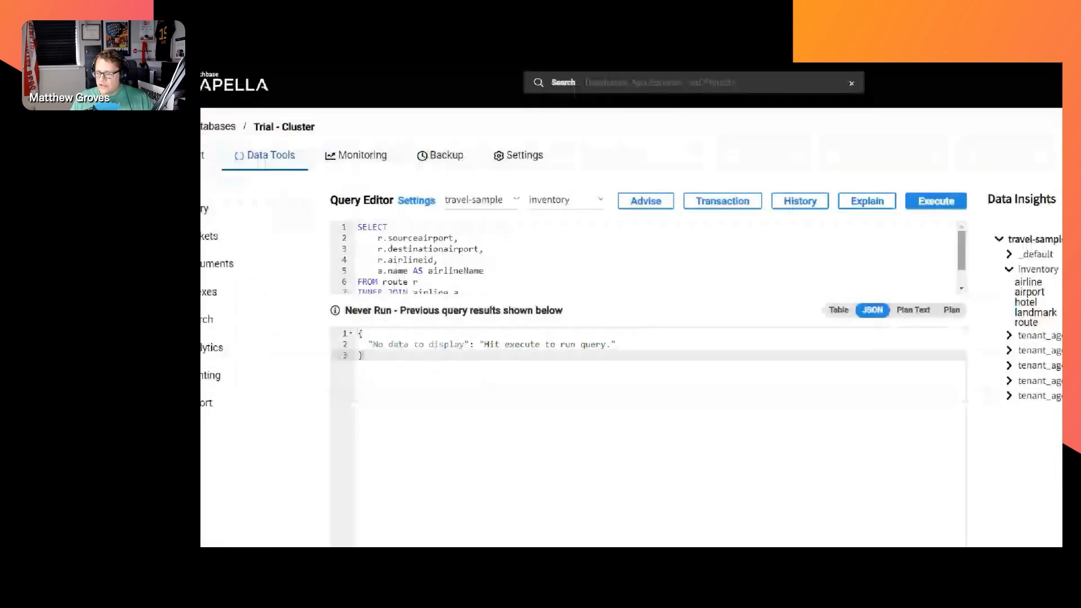
{"action": "left_click_drag", "start_coordinate": [846, 261], "coordinate": [847, 276]}
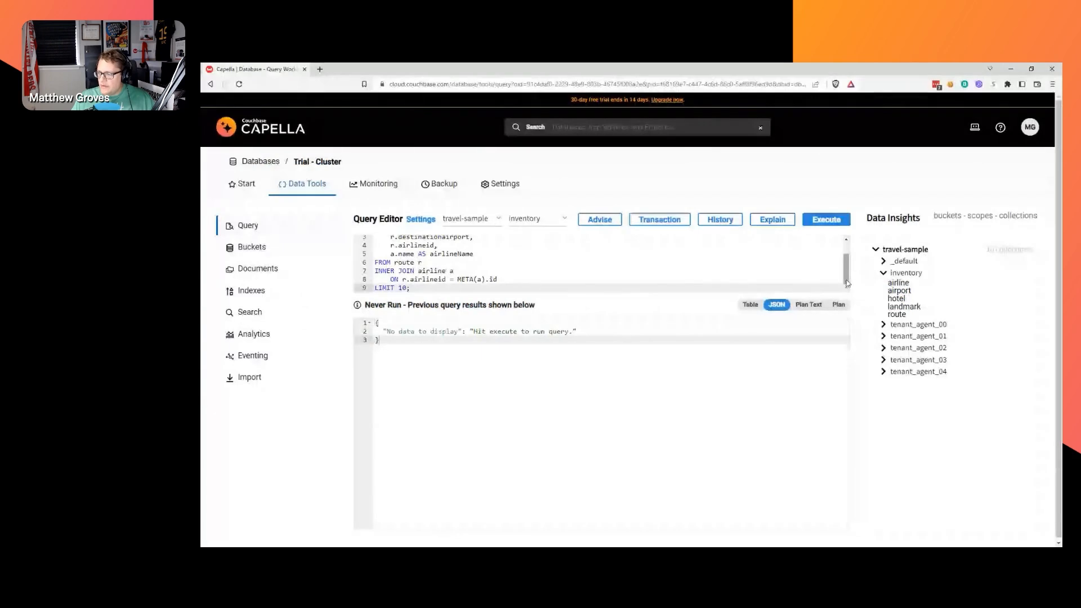
{"action": "scroll", "coordinate": [427, 272], "scroll_direction": "up", "scroll_amount": 1}
{"action": "double_click", "coordinate": [446, 274]}
{"action": "double_click", "coordinate": [407, 281]}
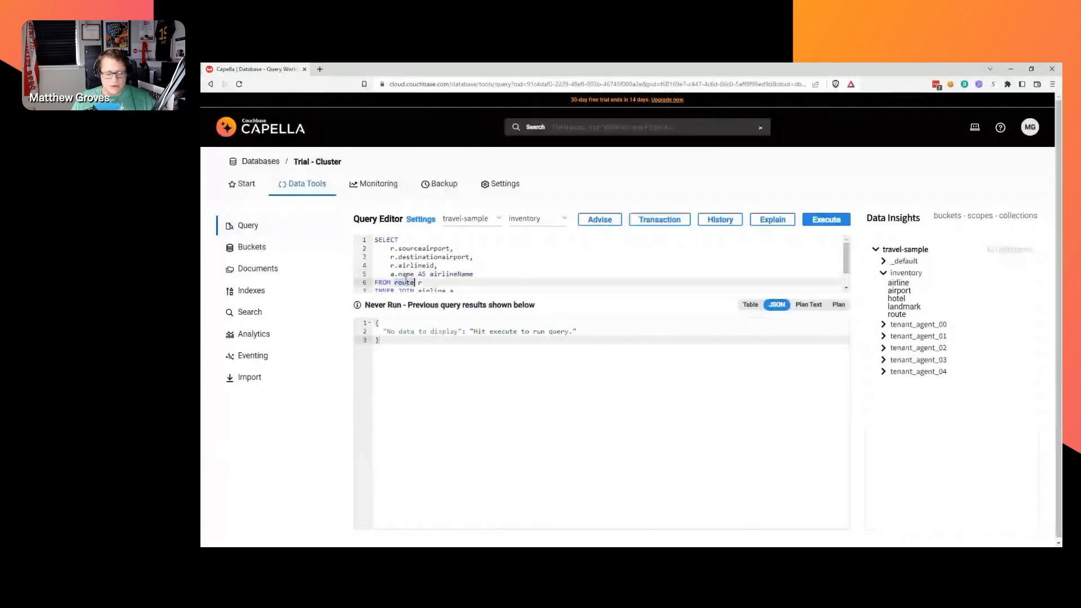
{"action": "scroll", "coordinate": [417, 277], "scroll_direction": "down", "scroll_amount": 1}
{"action": "double_click", "coordinate": [424, 271]}
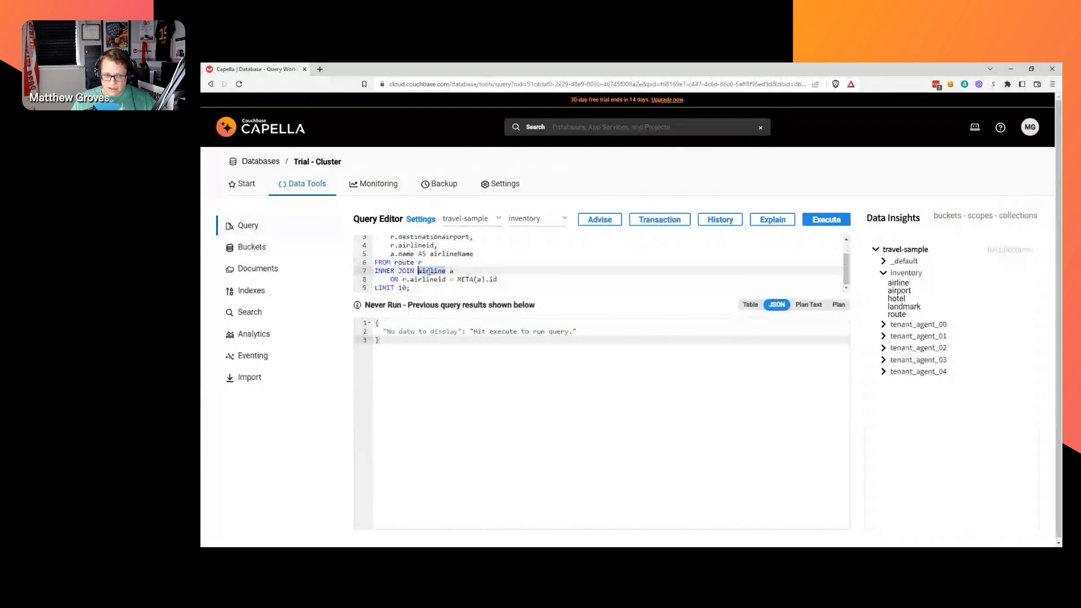
{"action": "scroll", "coordinate": [399, 275], "scroll_direction": "up", "scroll_amount": 1}
{"action": "mouse_move", "coordinate": [391, 275]}
{"action": "left_mouse_down"}
{"action": "mouse_move", "coordinate": [483, 275]}
{"action": "mouse_move", "coordinate": [391, 274]}
{"action": "left_mouse_up"}
{"action": "left_click", "coordinate": [486, 274]}
{"action": "left_click", "coordinate": [513, 278]}
{"action": "left_click", "coordinate": [823, 218]}
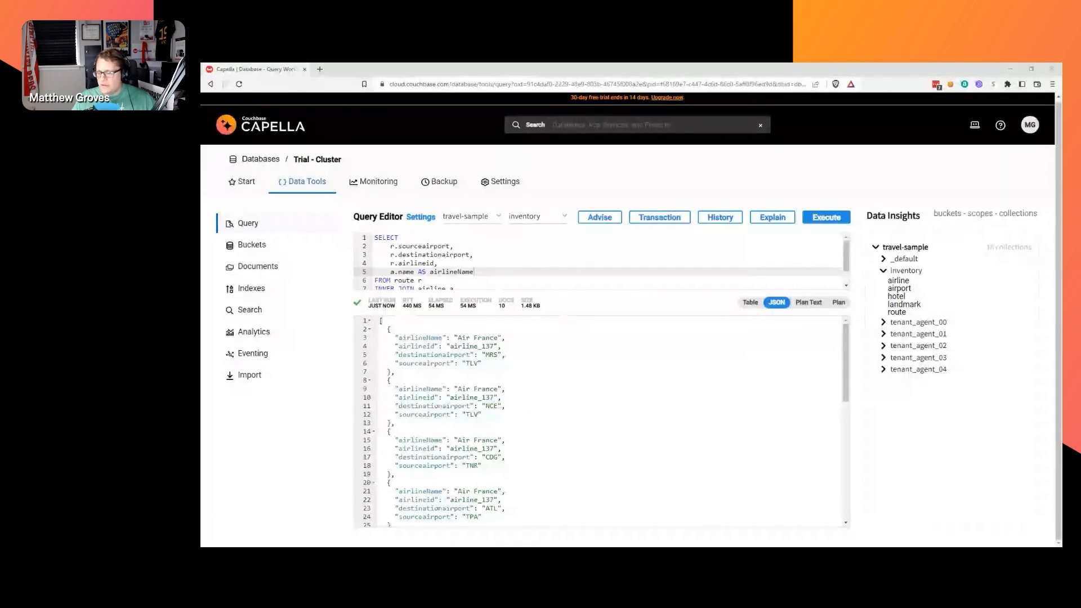
Replace the query with 'select * from route limit 10;', run it, then return to the Start page.
{"action": "key", "text": "ctrl+a"}
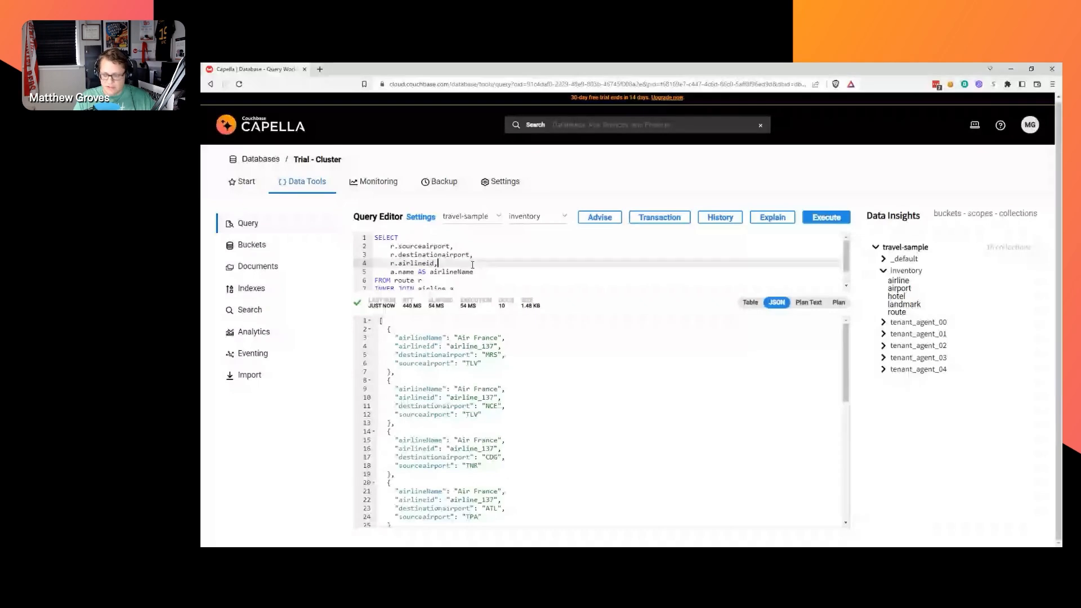
{"action": "type", "text": "seeect * f"}
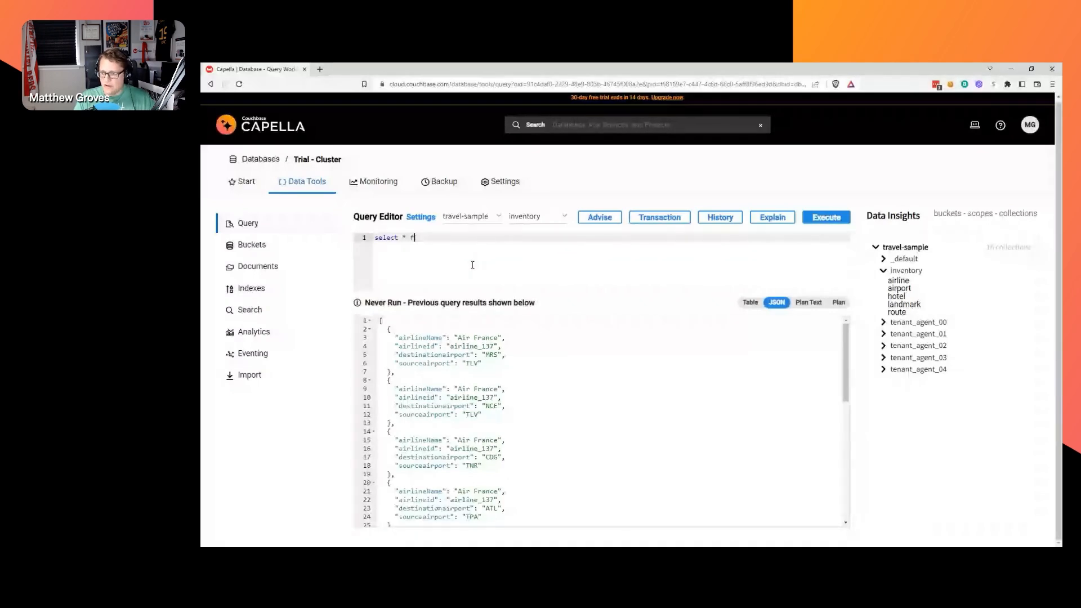
{"action": "type", "text": "rom route limi"}
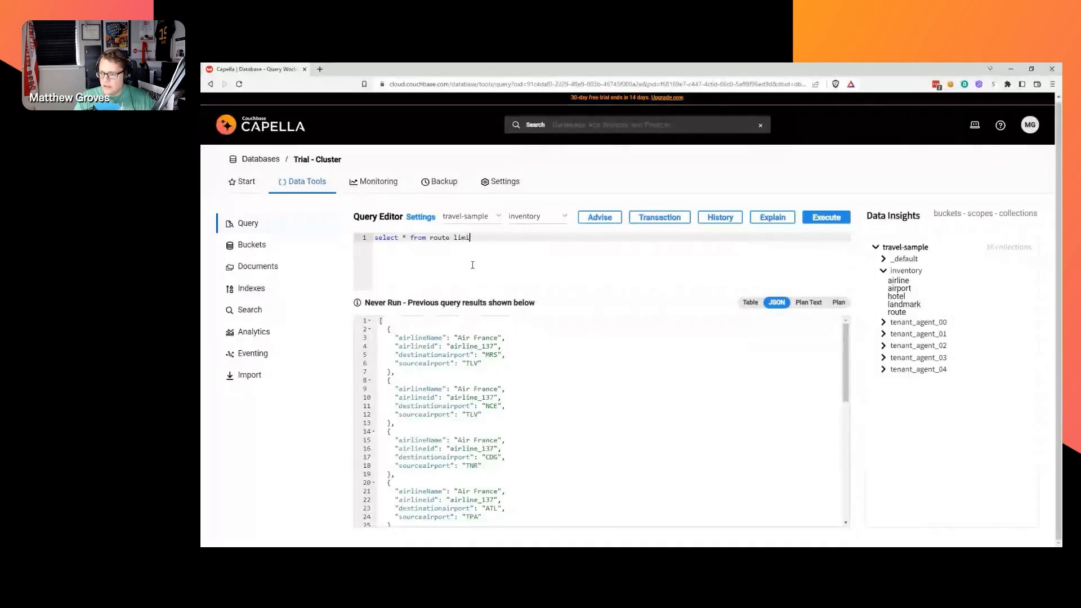
{"action": "type", "text": "t 10;"}
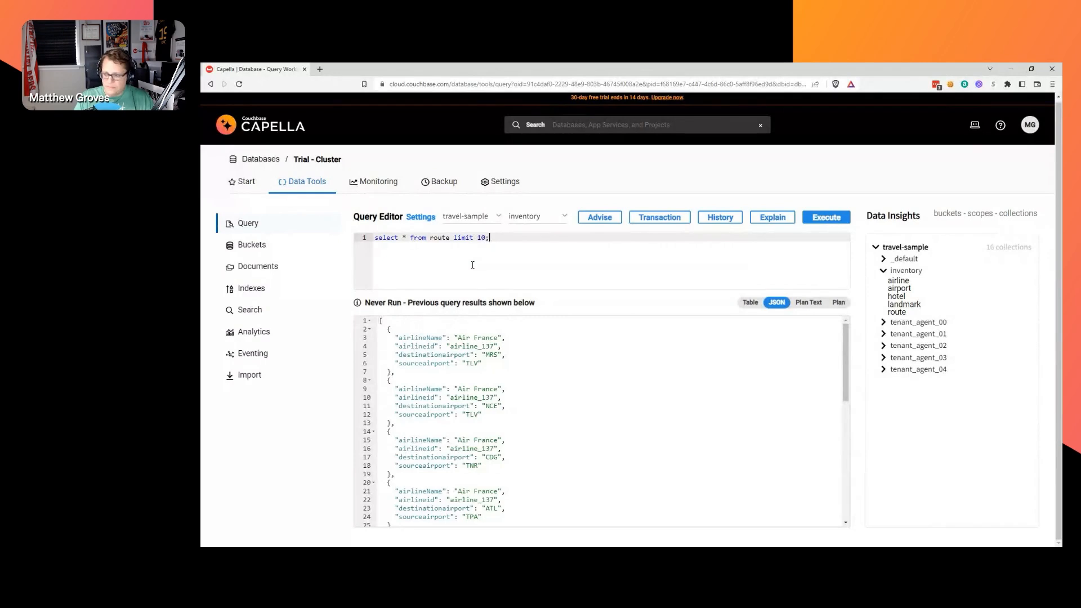
{"action": "key", "text": "Return"}
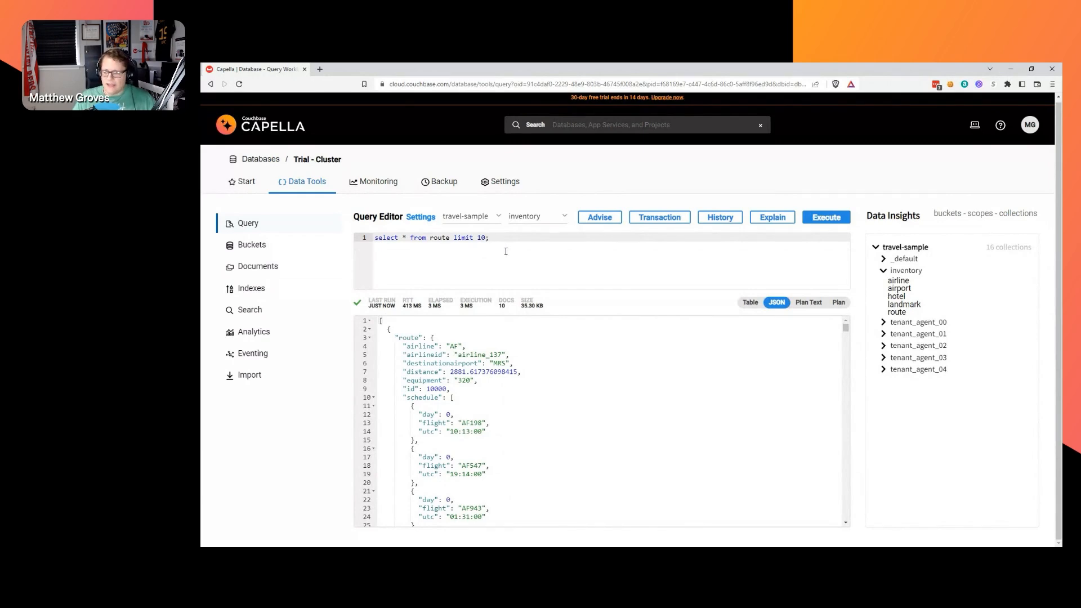
{"action": "left_click", "coordinate": [242, 186]}
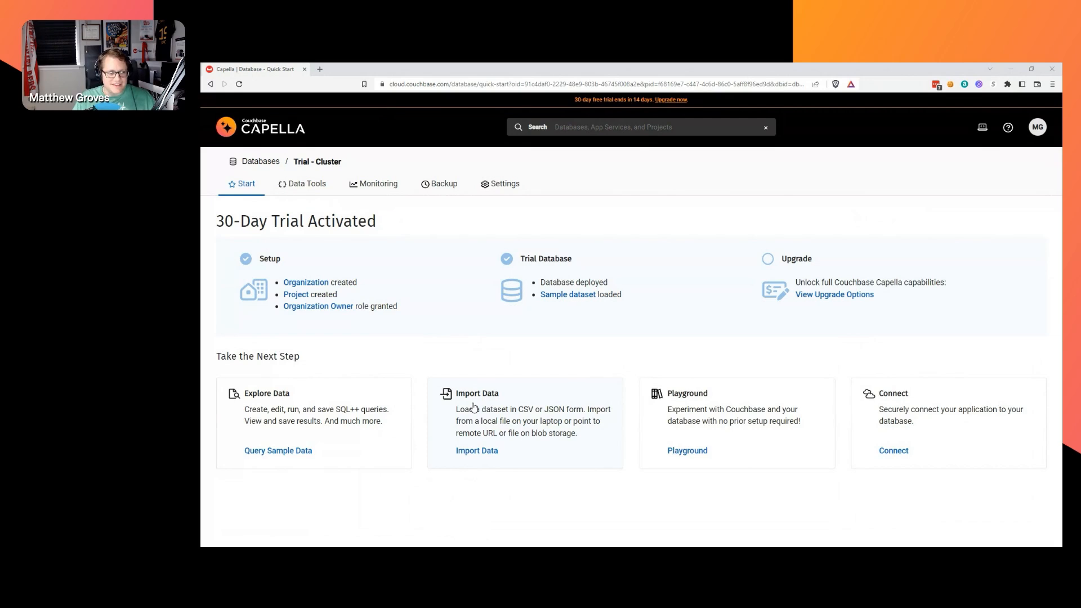
Choose Import Data from the Trial - Cluster start page's next-step cards.
{"action": "left_click", "coordinate": [532, 416]}
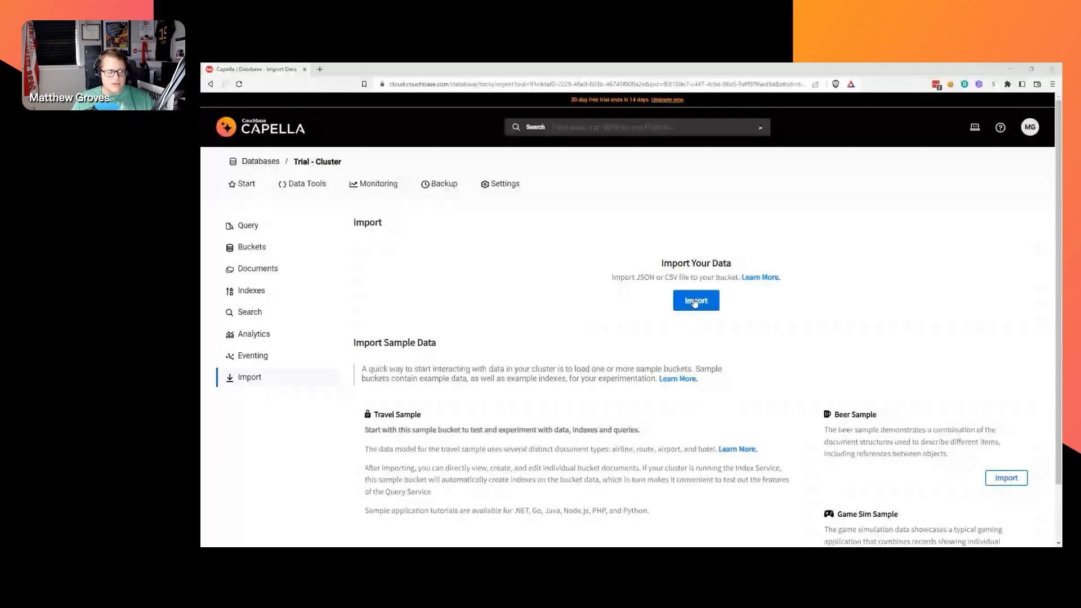
Start a JSON/CSV document import with travel-sample as the destination bucket.
{"action": "left_click", "coordinate": [695, 301]}
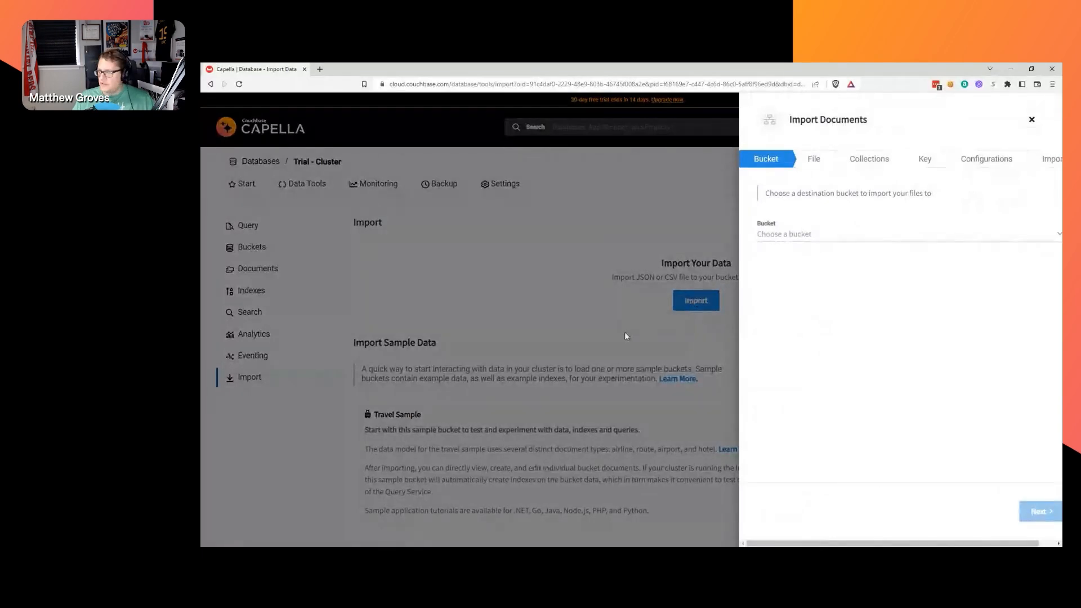
{"action": "left_click", "coordinate": [824, 239]}
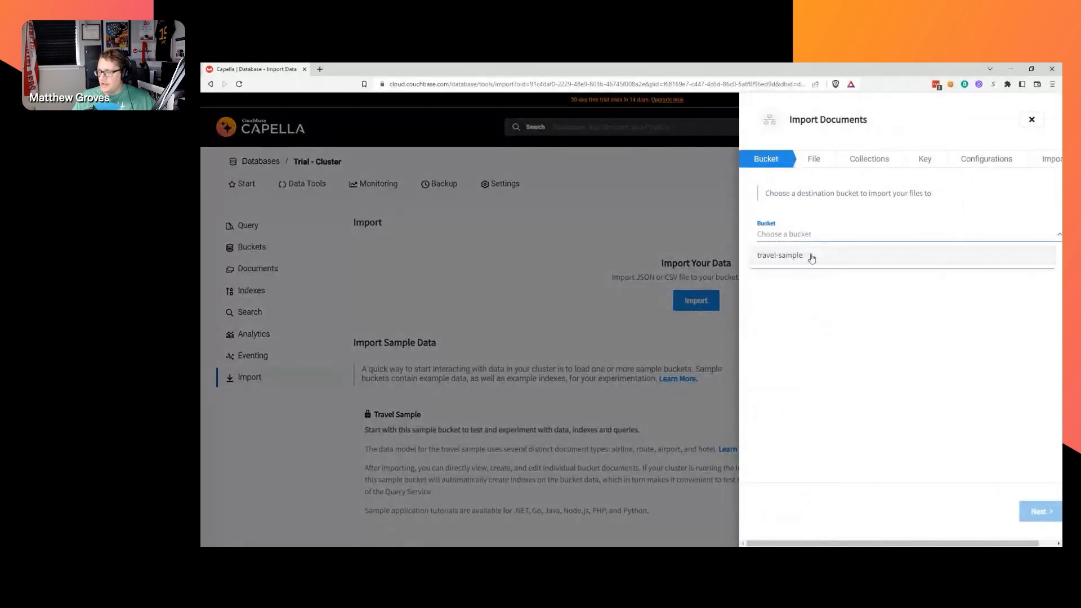
{"action": "left_click", "coordinate": [808, 258]}
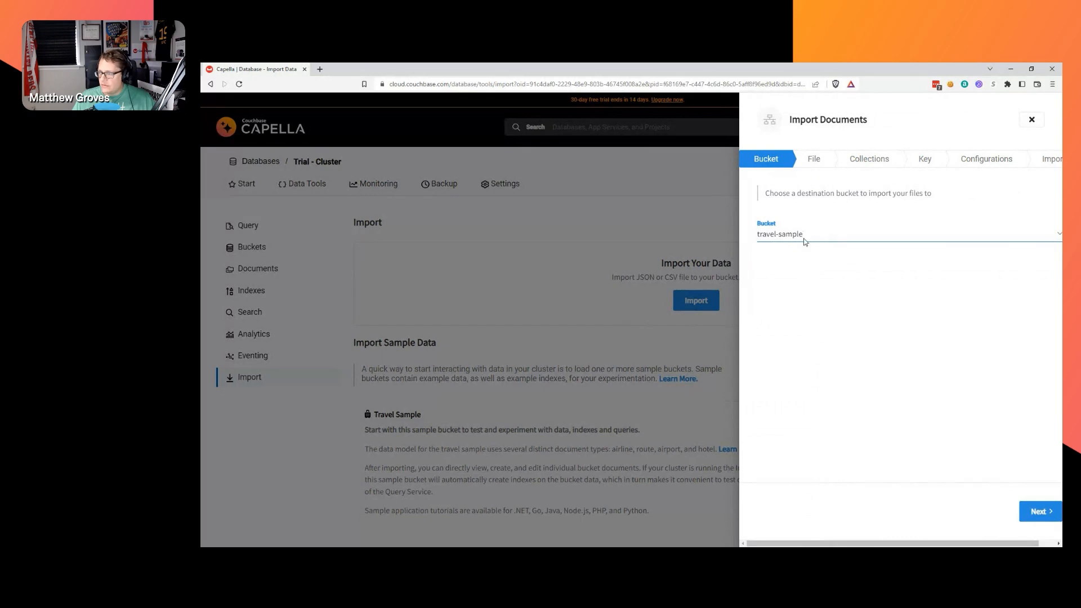
{"action": "left_click", "coordinate": [1035, 511]}
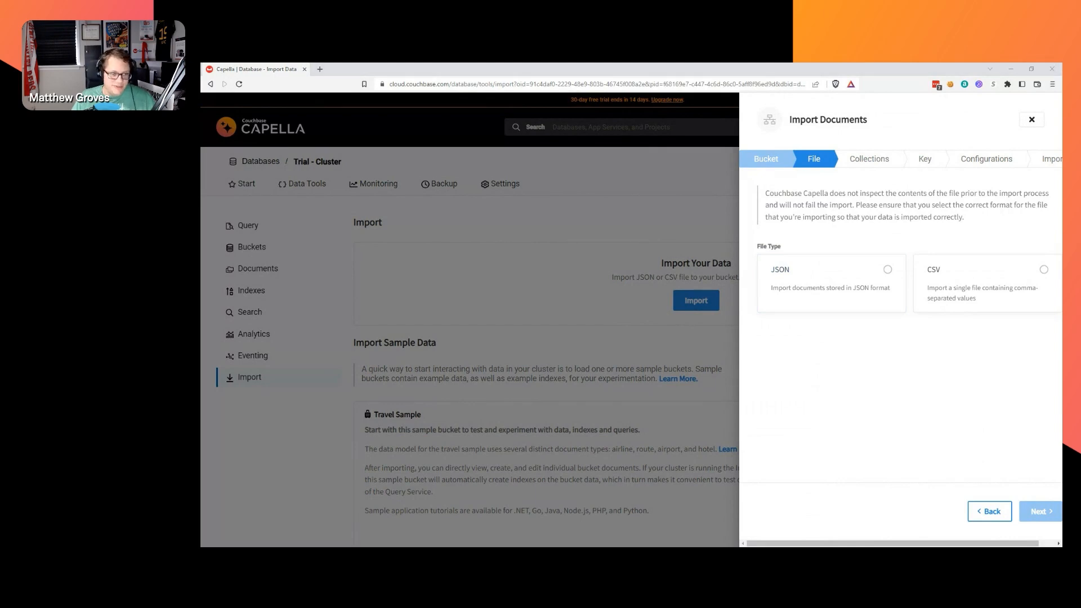
Choose JSON file type, Lines format, browser upload, and the Manually upload option.
{"action": "left_click", "coordinate": [818, 280]}
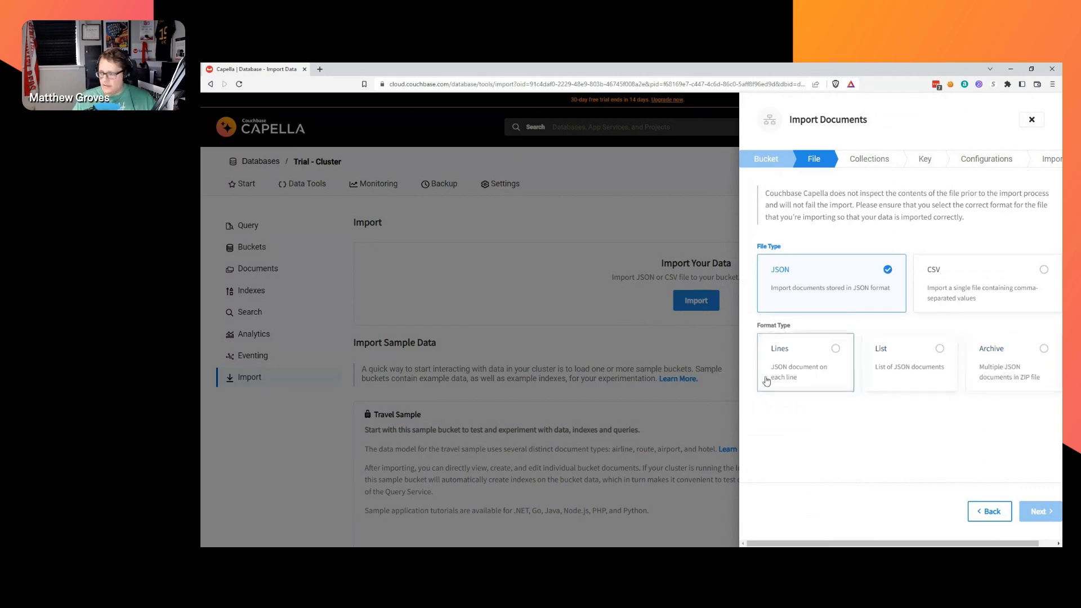
{"action": "left_click", "coordinate": [786, 380]}
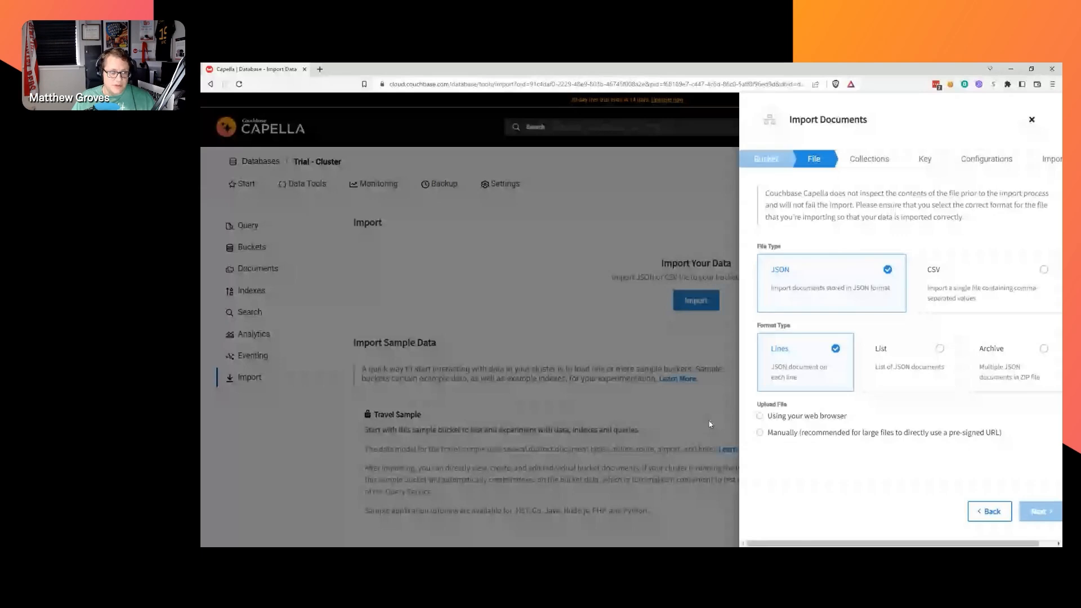
{"action": "left_click", "coordinate": [782, 417]}
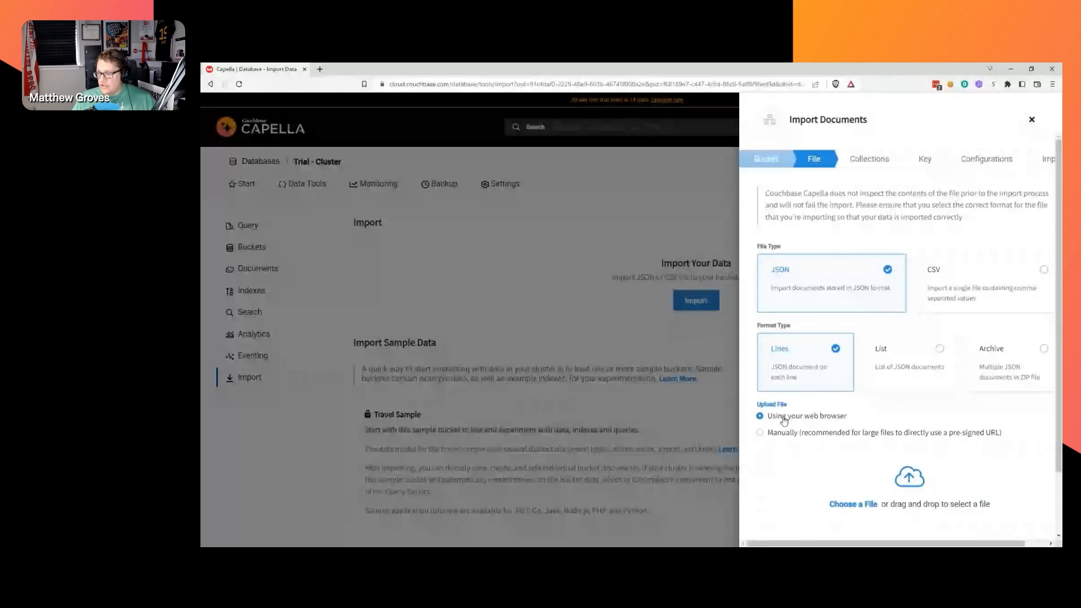
{"action": "scroll", "coordinate": [844, 394], "scroll_direction": "down", "scroll_amount": 1}
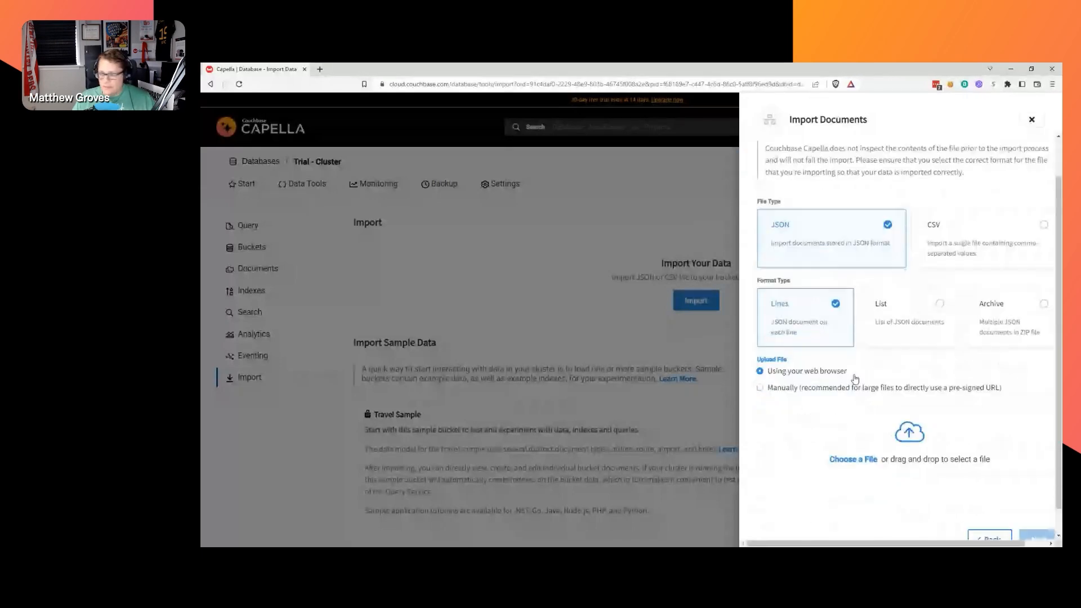
{"action": "scroll", "coordinate": [870, 385], "scroll_direction": "down", "scroll_amount": 1}
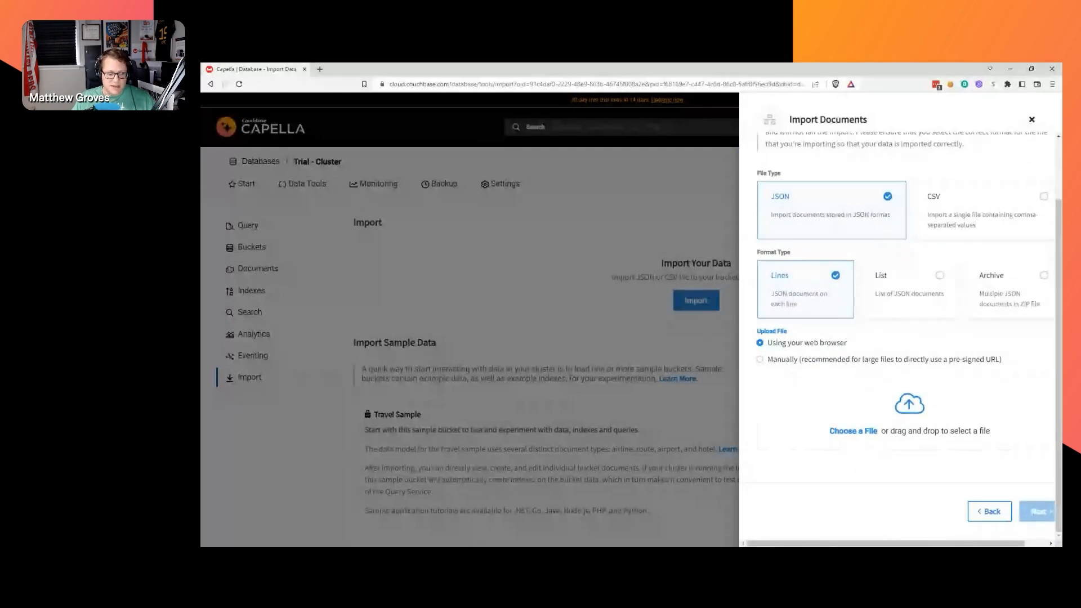
{"action": "left_click", "coordinate": [563, 340]}
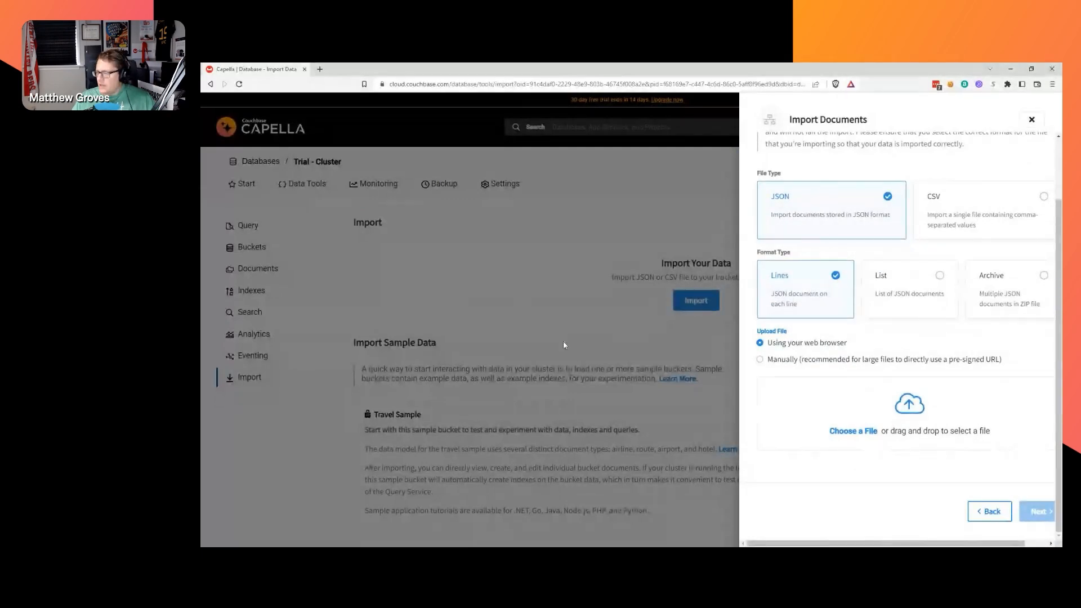
{"action": "left_click", "coordinate": [854, 364]}
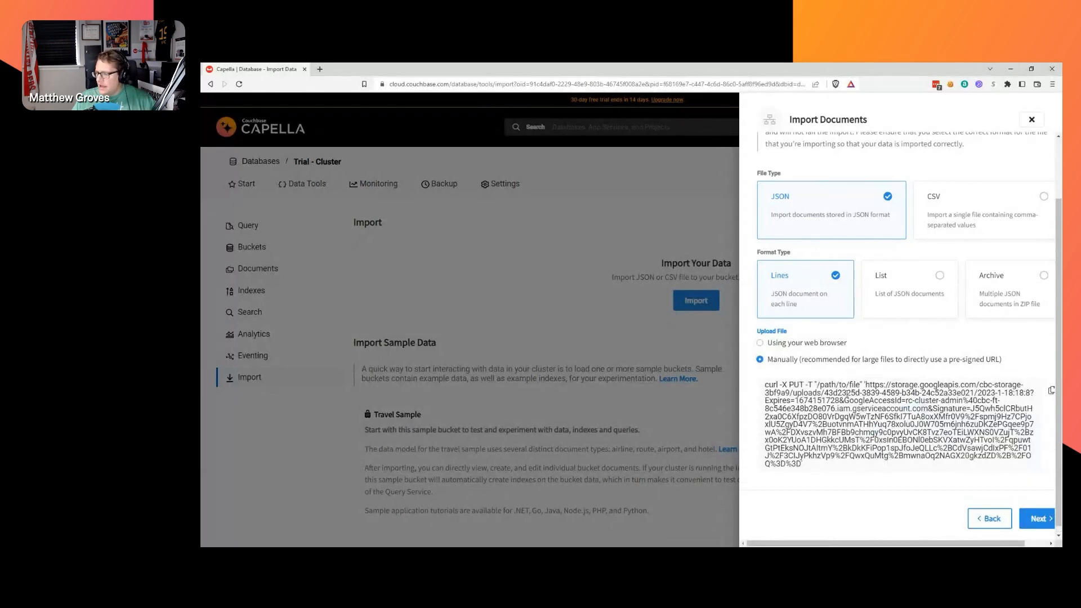
{"action": "left_click_drag", "start_coordinate": [765, 386], "coordinate": [896, 441]}
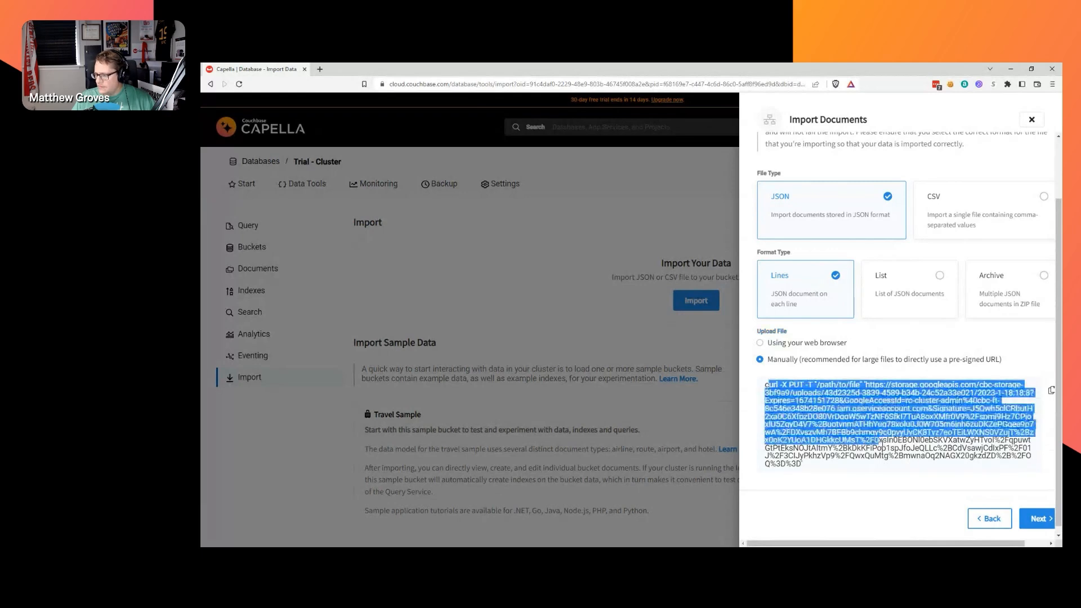
{"action": "left_click", "coordinate": [898, 457]}
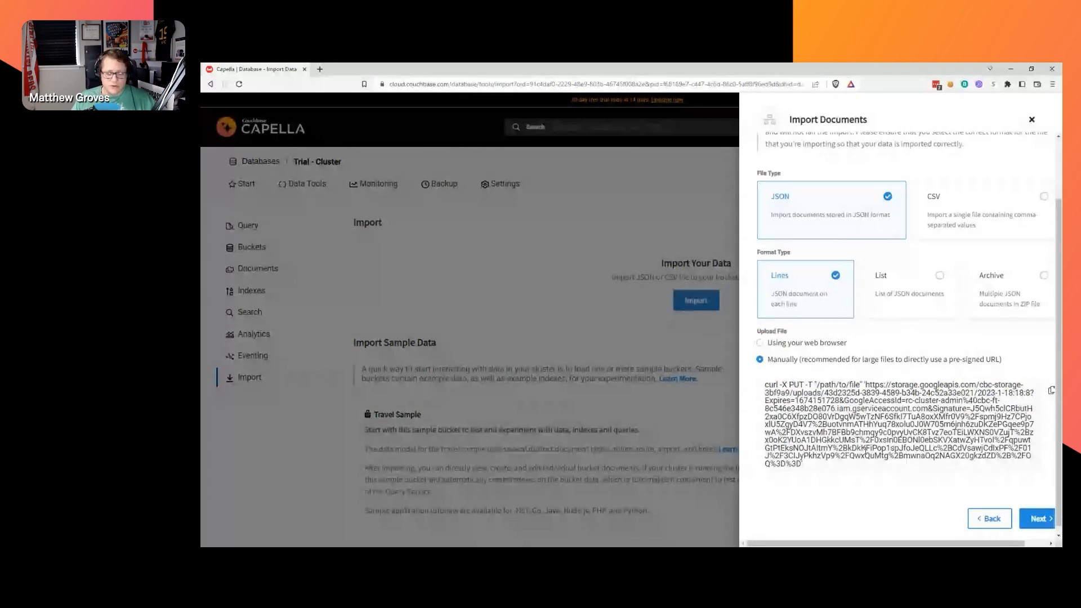
{"action": "key", "text": "alt+Tab"}
{"action": "key", "text": "alt+Tab"}
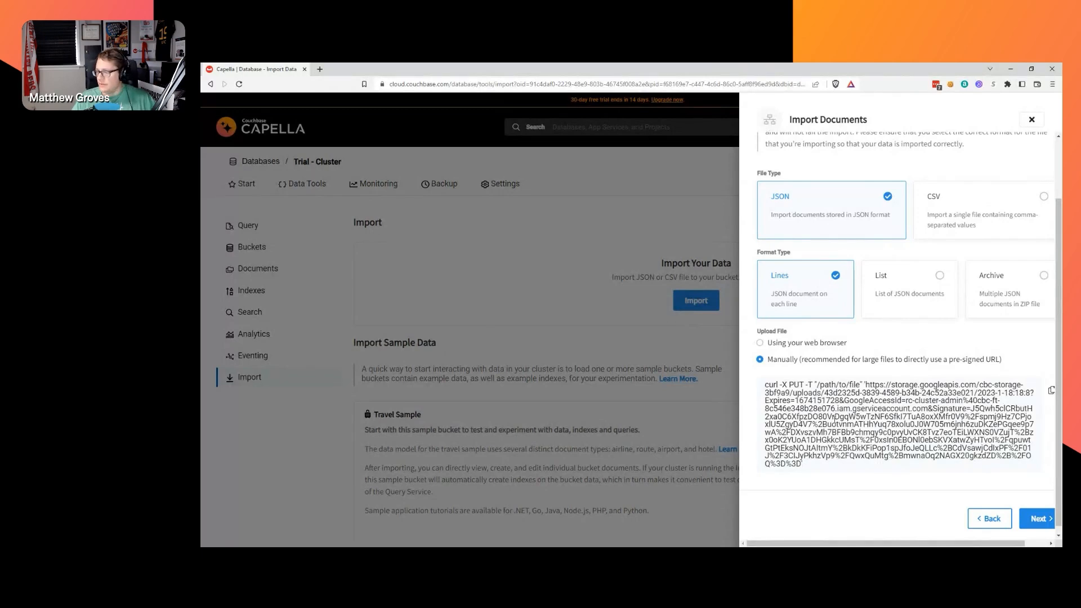
{"action": "scroll", "coordinate": [966, 374], "scroll_direction": "up", "scroll_amount": 3}
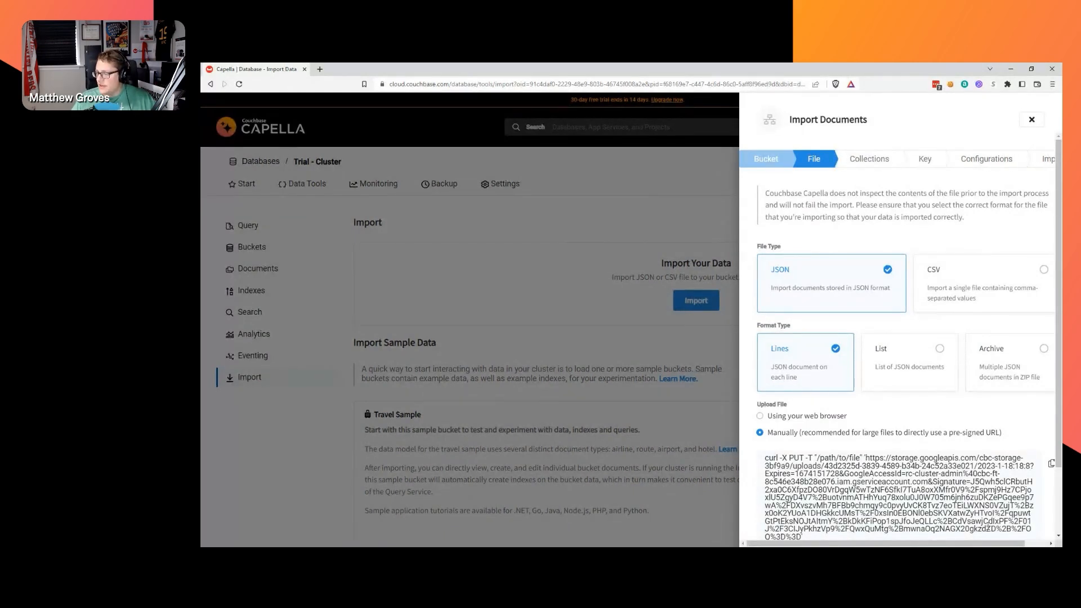
{"action": "left_click_drag", "start_coordinate": [1009, 543], "coordinate": [1034, 545]}
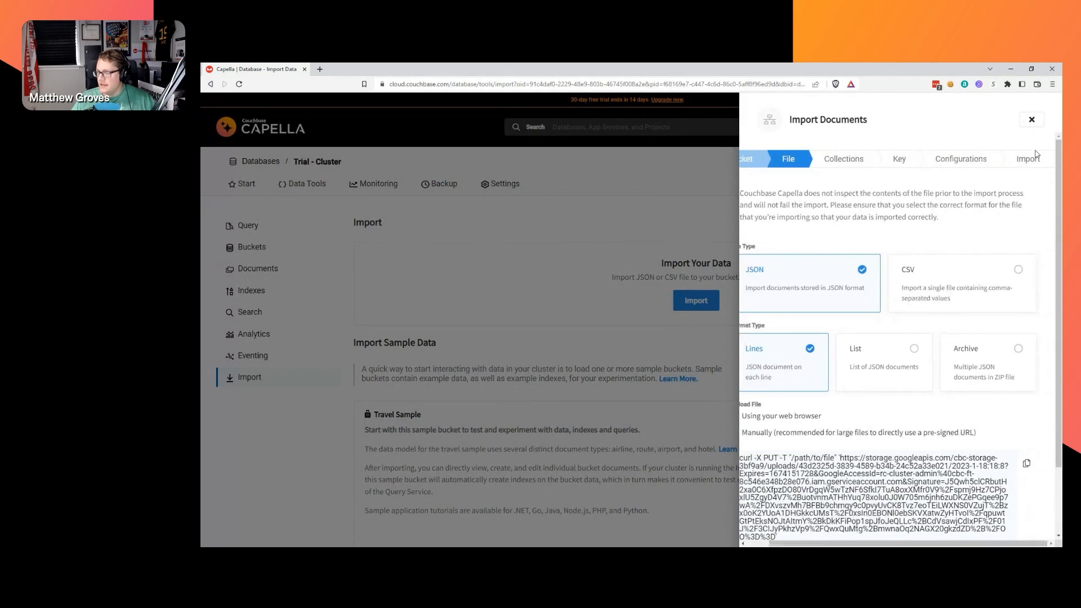
Close the Import Documents panel and go back to the Trial - Cluster Start page.
{"action": "left_click", "coordinate": [1032, 121]}
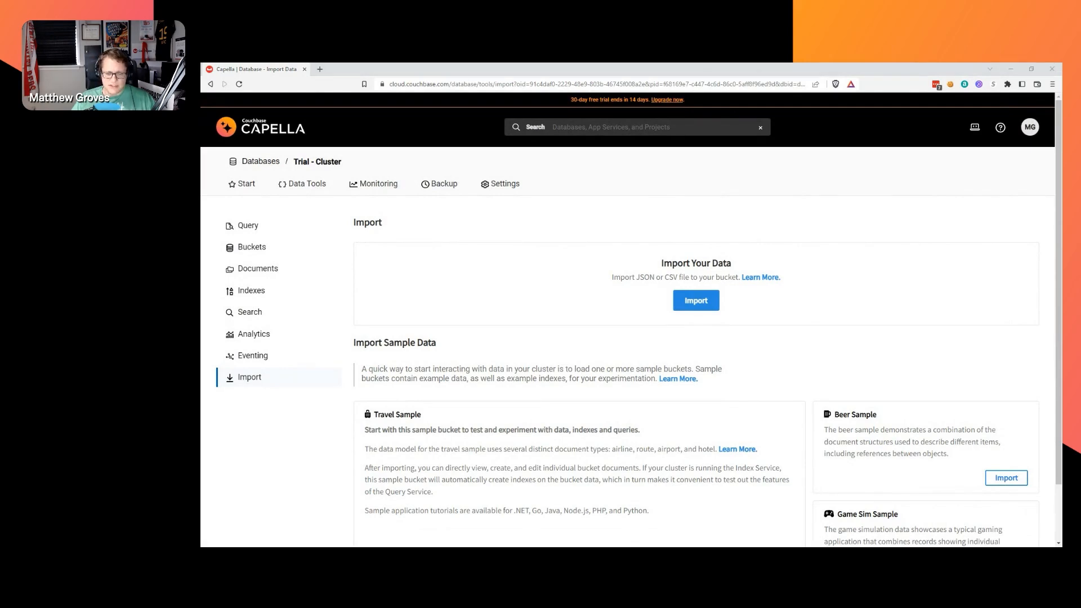
{"action": "scroll", "coordinate": [628, 356], "scroll_direction": "down", "scroll_amount": 1}
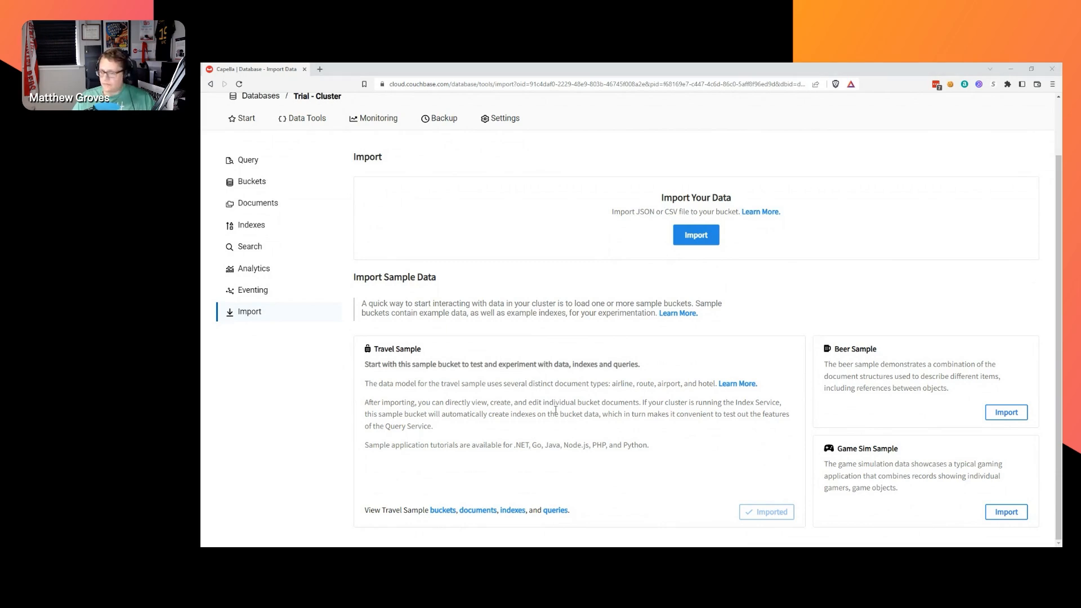
{"action": "scroll", "coordinate": [544, 298], "scroll_direction": "up", "scroll_amount": 2}
{"action": "left_click", "coordinate": [246, 185]}
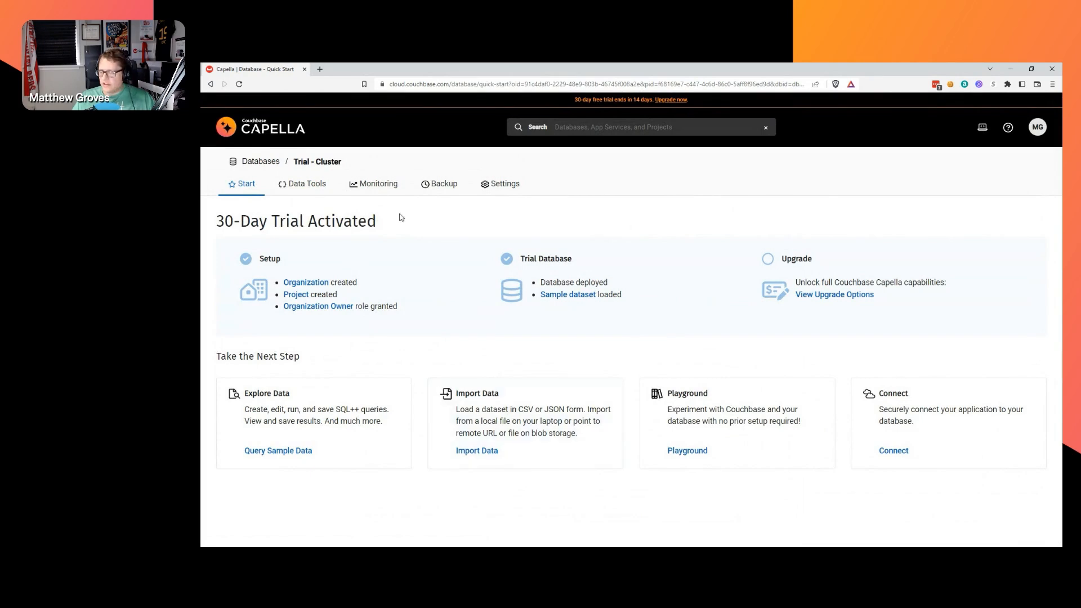
Load couchbase.live in a new browser tab, then return to the Capella Quick Start tab.
{"action": "left_click", "coordinate": [320, 69]}
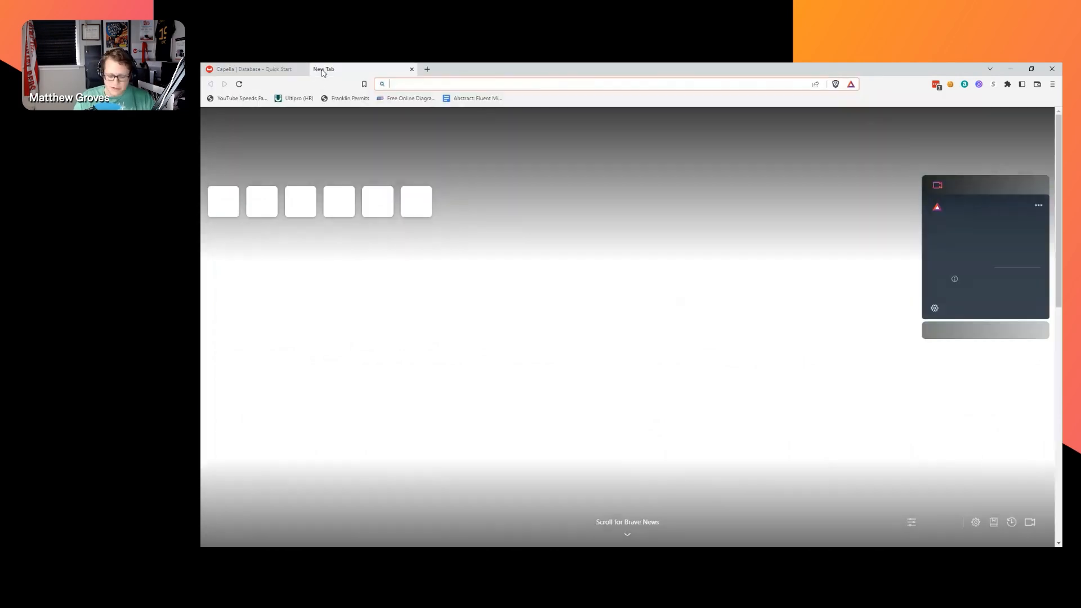
{"action": "type", "text": "couchbase.live"}
{"action": "key", "text": "Return"}
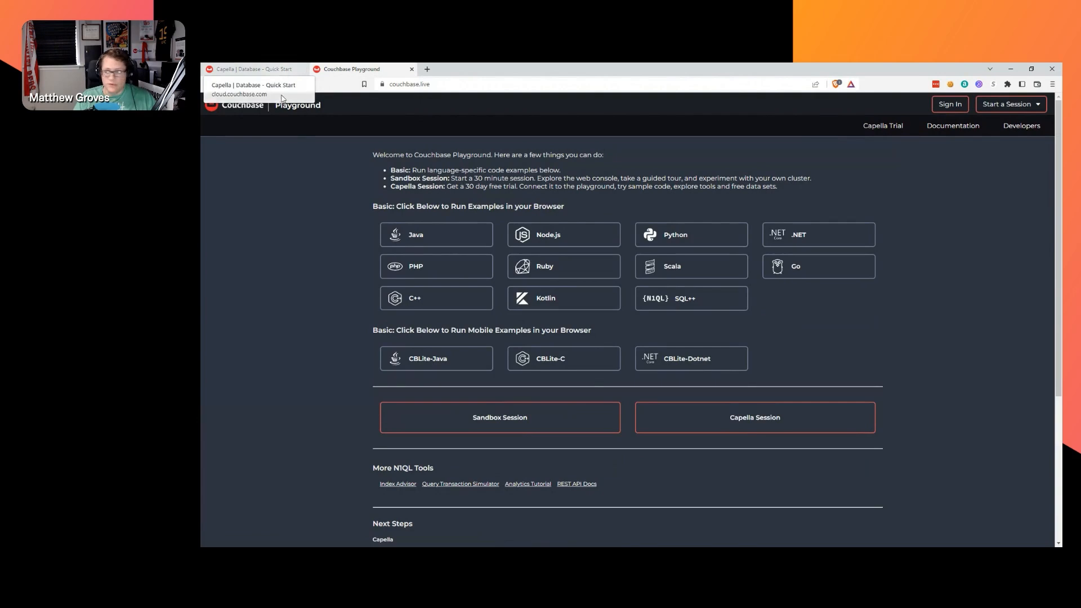
{"action": "left_click", "coordinate": [247, 70]}
{"action": "left_click", "coordinate": [360, 69]}
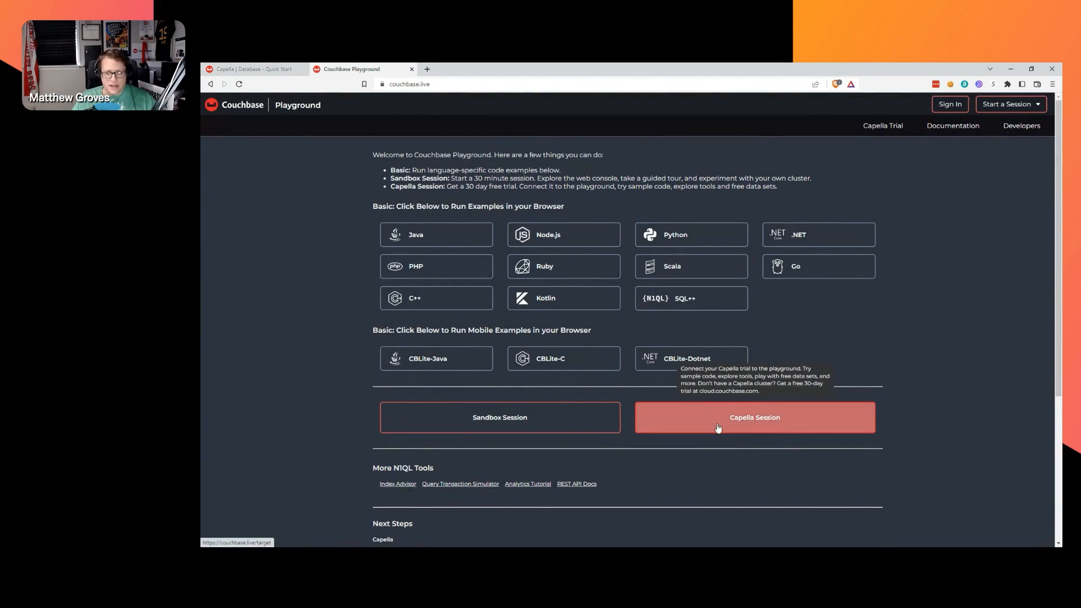
{"action": "left_click", "coordinate": [253, 68]}
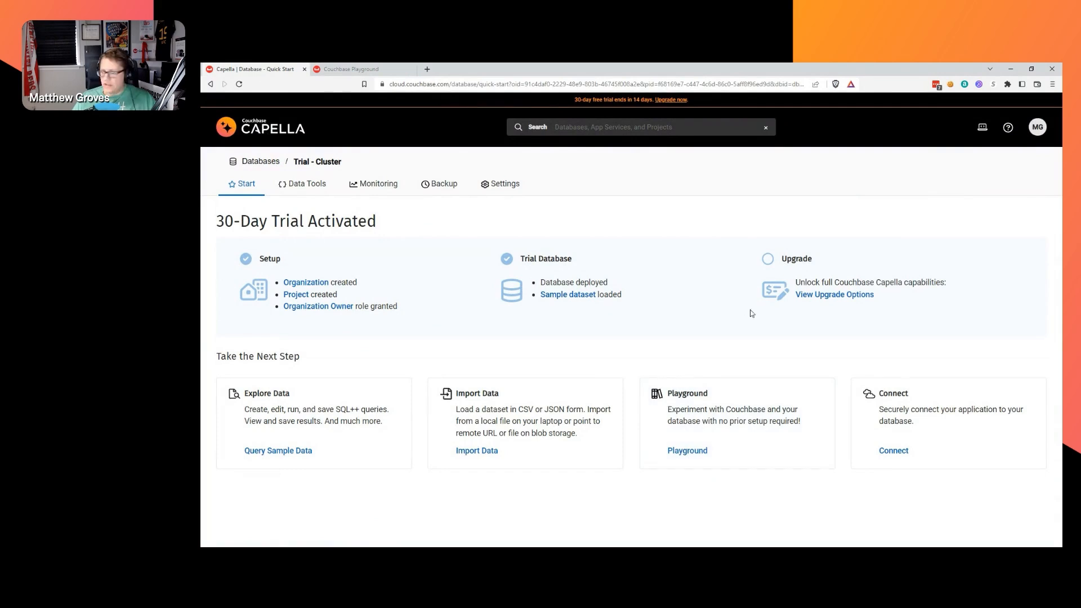
Use the Connect card to reach the Trial - Cluster Internet settings with connection string and allowed IPs.
{"action": "left_click", "coordinate": [928, 424]}
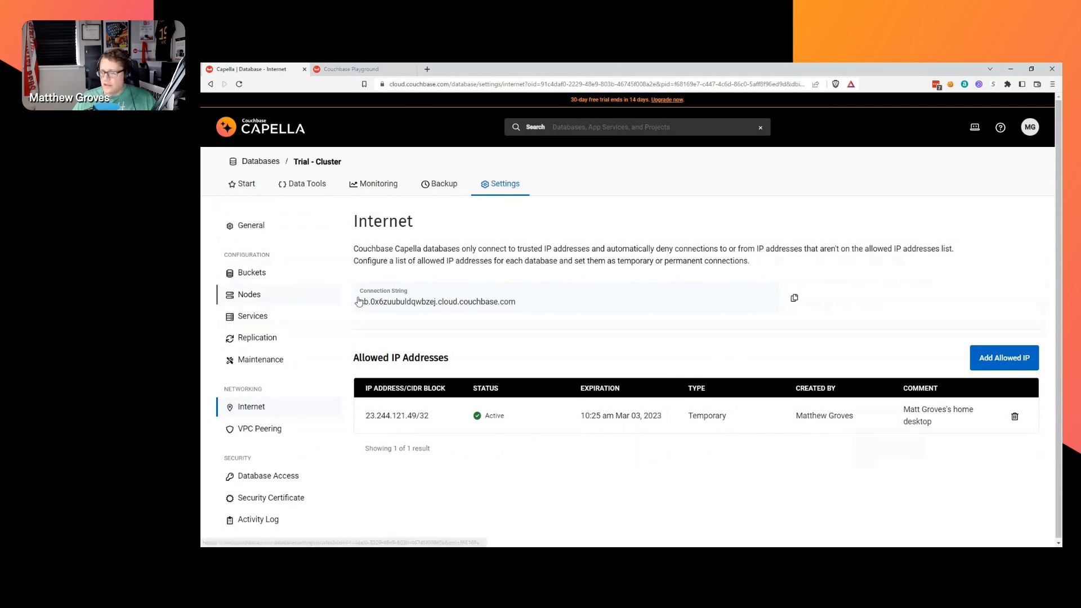
Return to the browser and open the Add Allowed IP form for the trial cluster.
{"action": "key", "text": "alt+Tab"}
{"action": "key", "text": "alt+Tab"}
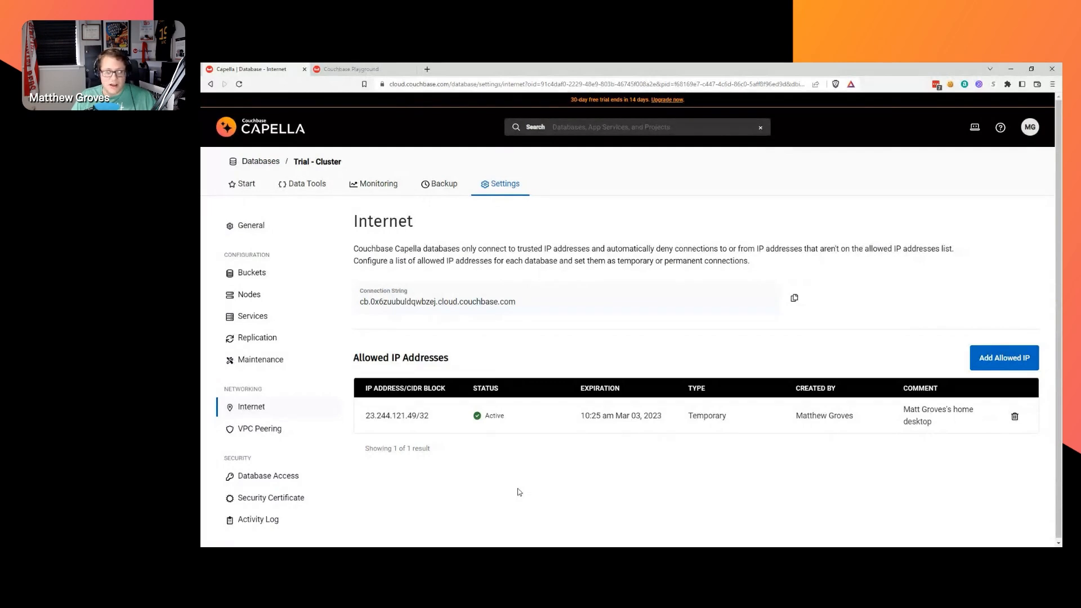
{"action": "key", "text": "alt+Tab"}
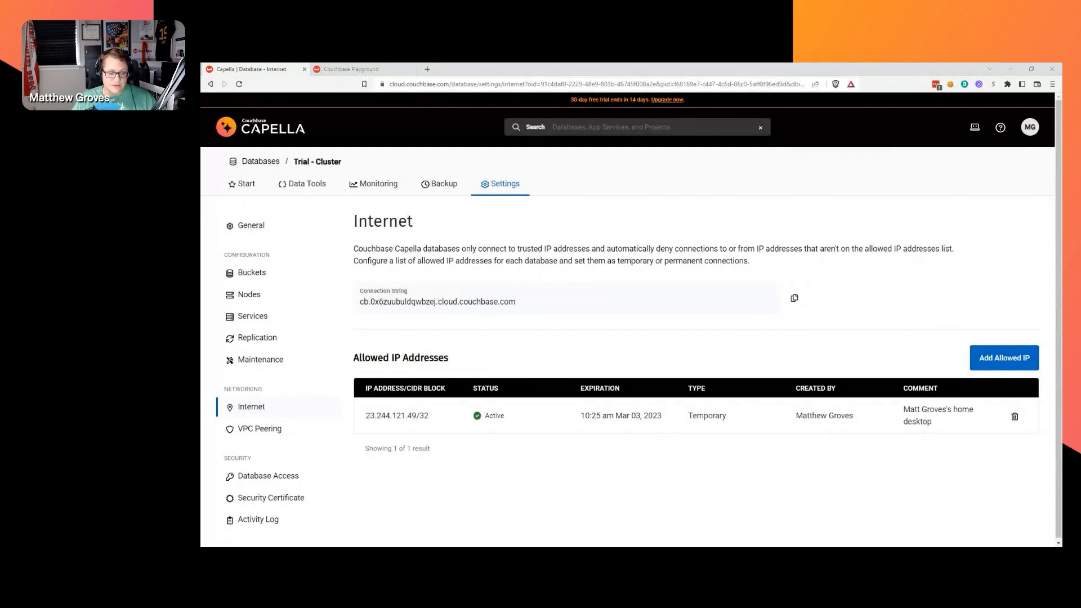
{"action": "key", "text": "alt+Tab"}
{"action": "key", "text": "alt+Tab"}
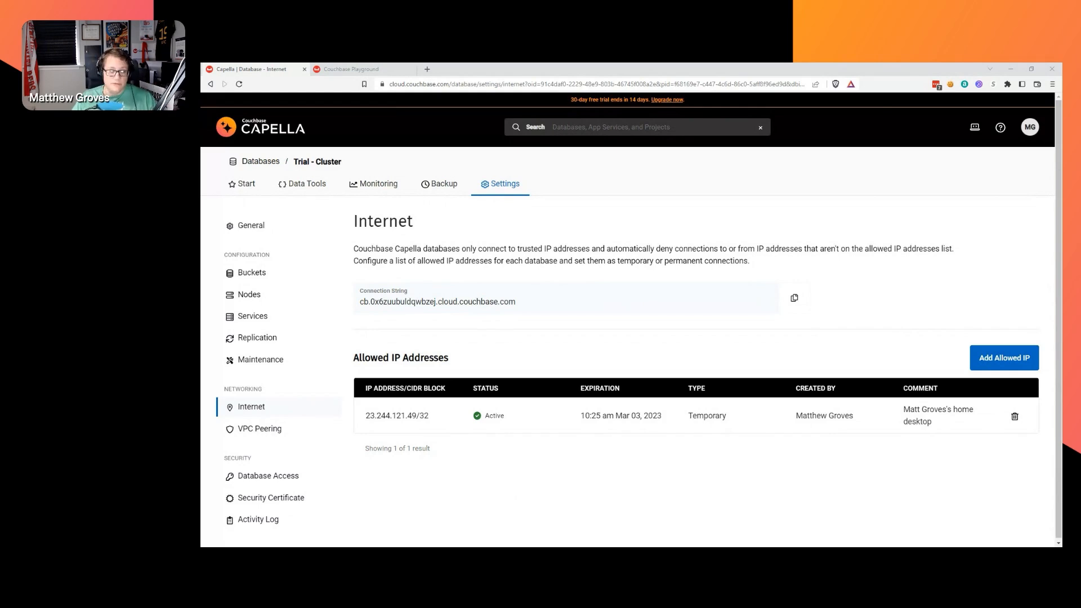
{"action": "key", "text": "alt+Tab"}
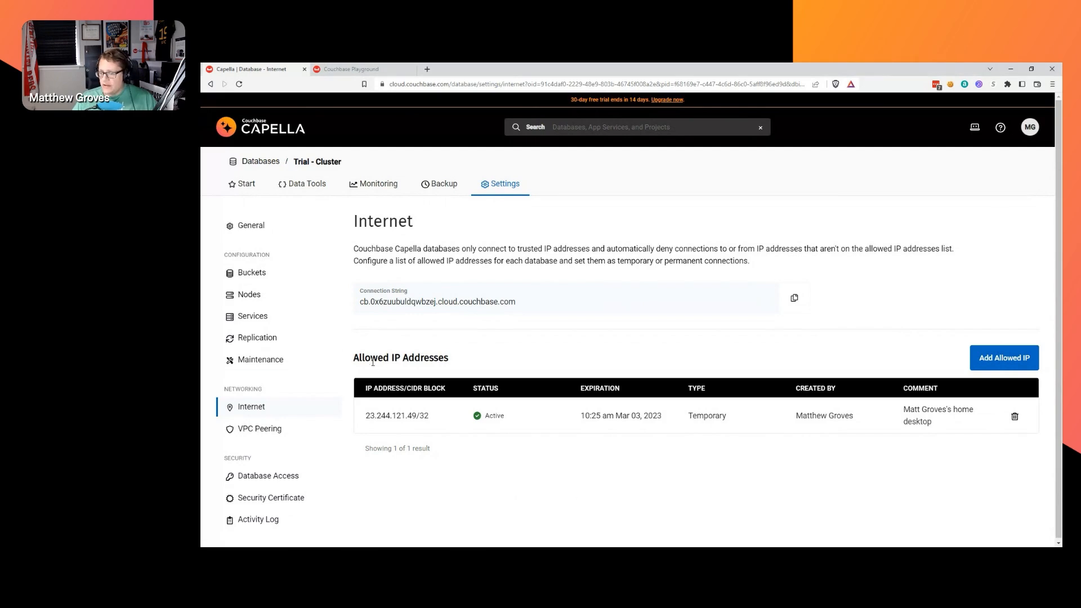
{"action": "left_click", "coordinate": [1002, 360]}
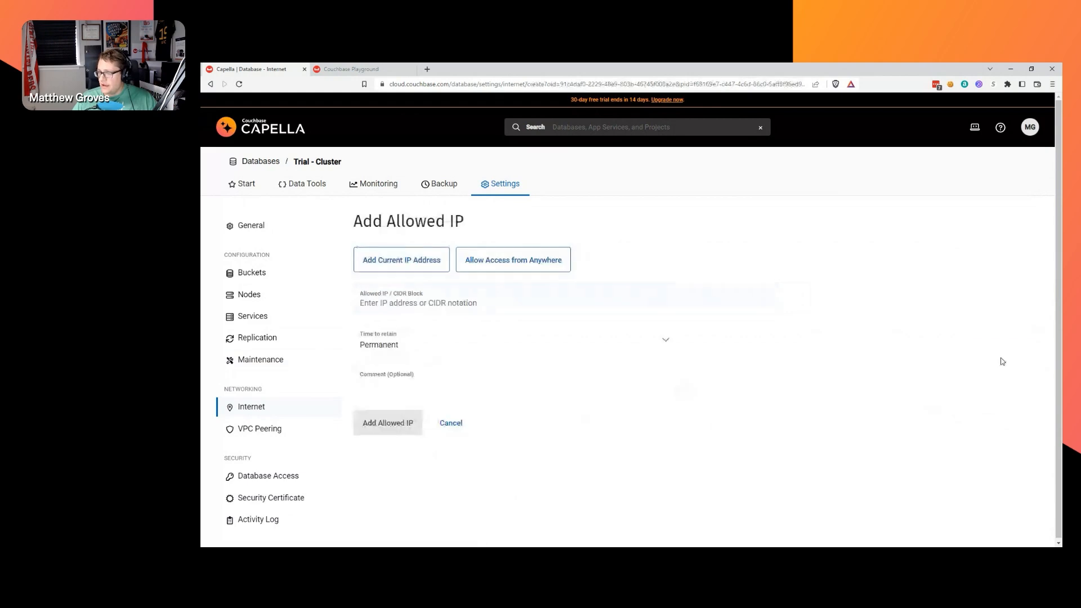
Fill in the current IP address and change its last part to 128.
{"action": "left_click", "coordinate": [413, 264]}
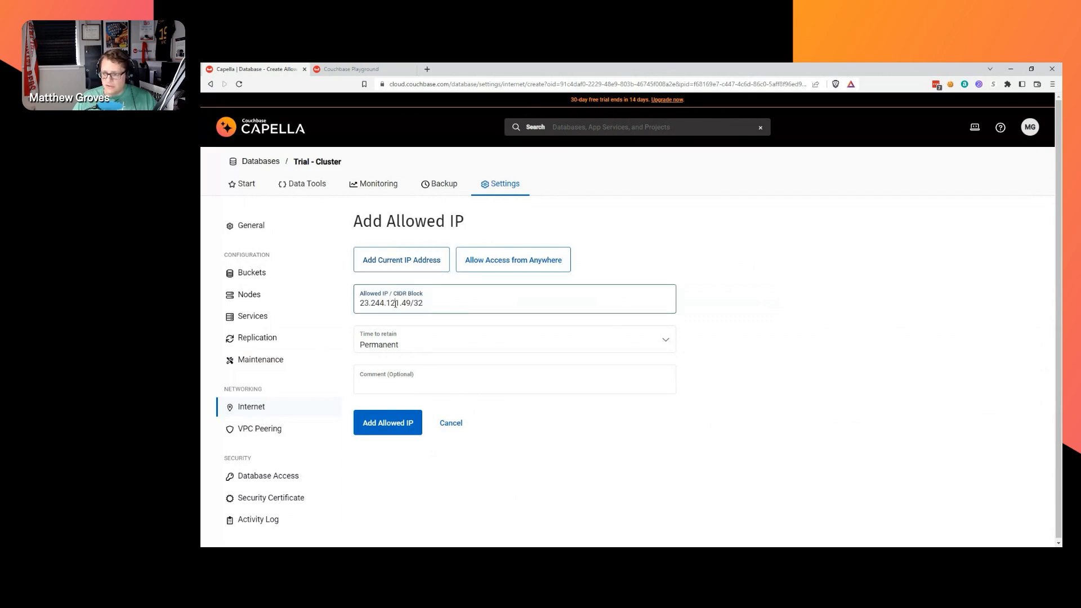
{"action": "left_click_drag", "start_coordinate": [425, 304], "coordinate": [402, 306]}
{"action": "type", "text": "128"}
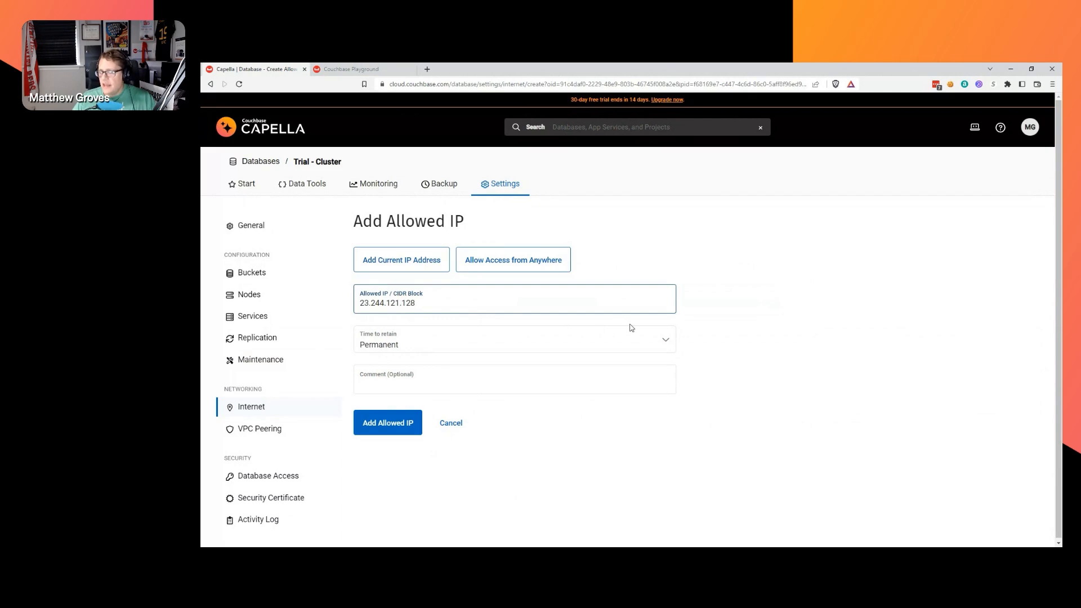
Keep Time to retain as Permanent and request access from anywhere (0.0.0.0/0).
{"action": "left_click", "coordinate": [655, 342]}
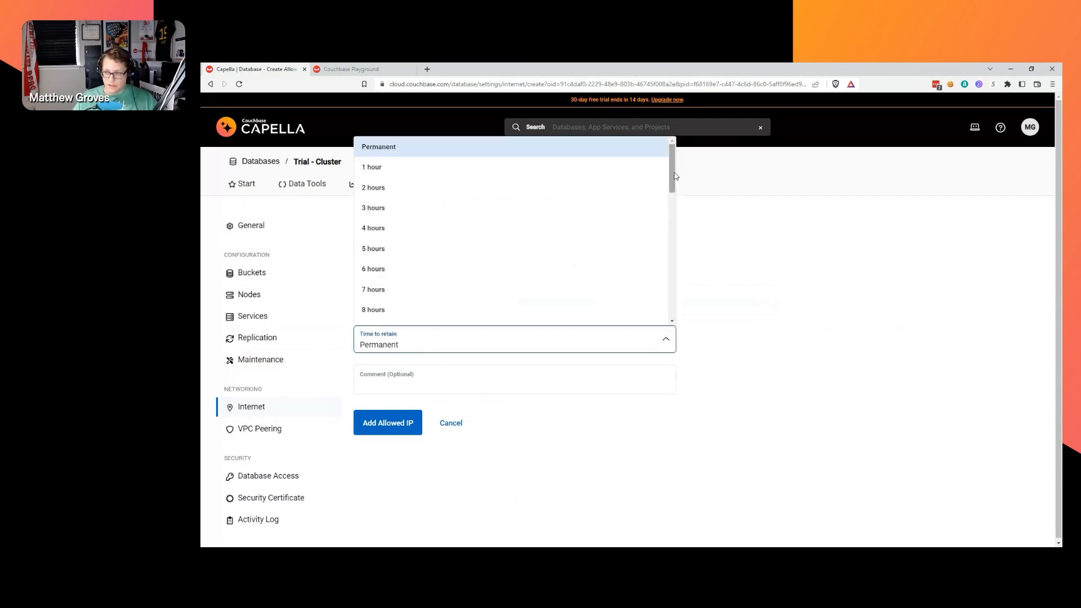
{"action": "left_click_drag", "start_coordinate": [670, 178], "coordinate": [663, 325]}
{"action": "left_click", "coordinate": [732, 341]}
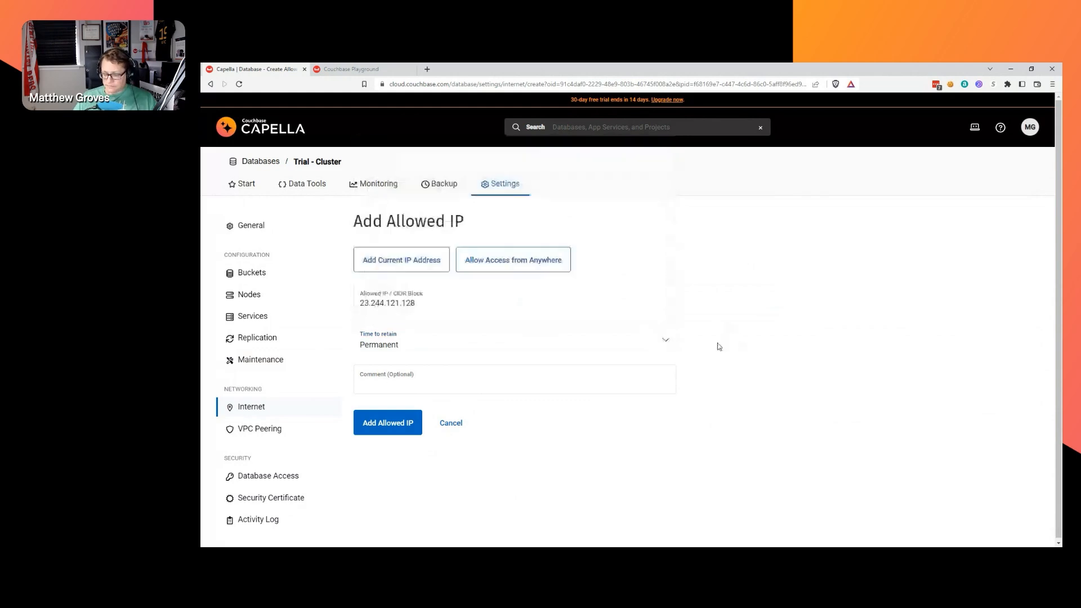
{"action": "left_click", "coordinate": [662, 344]}
{"action": "scroll", "coordinate": [668, 410], "scroll_direction": "down", "scroll_amount": 2}
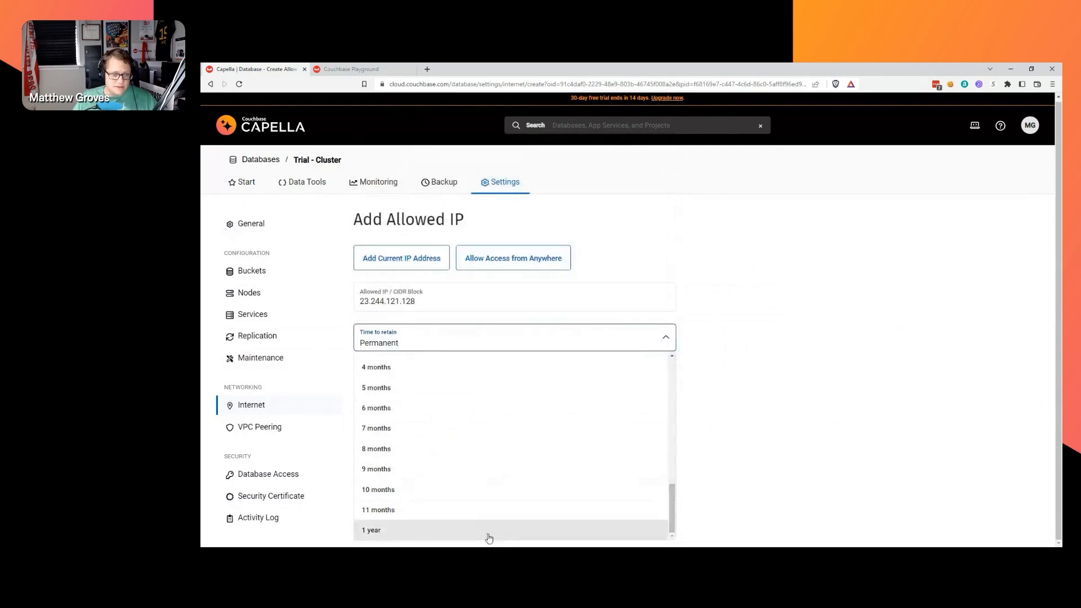
{"action": "left_click", "coordinate": [836, 408]}
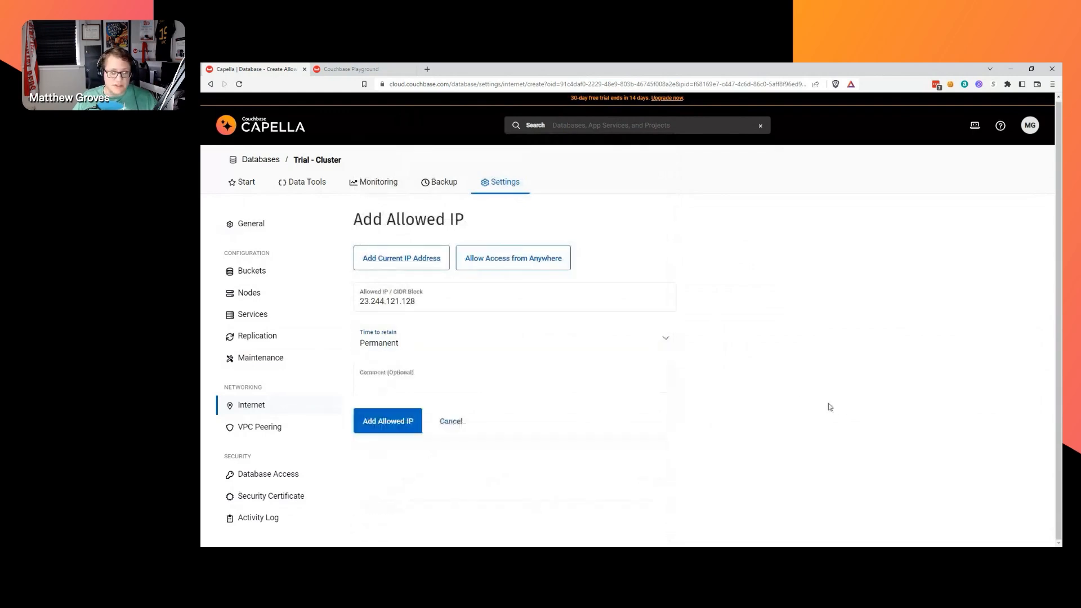
{"action": "left_click", "coordinate": [505, 254]}
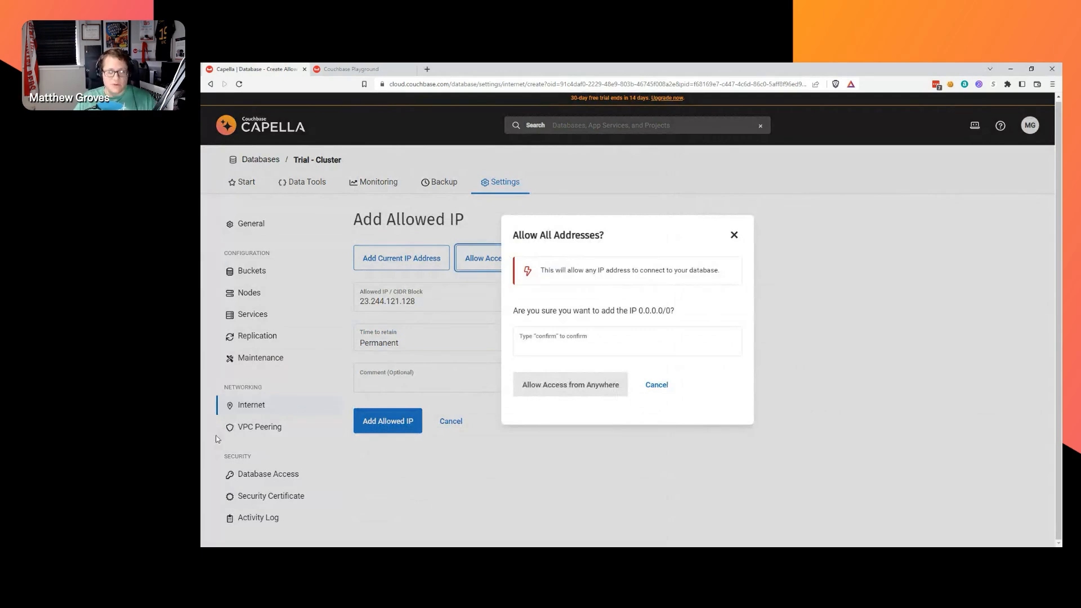
Type 'confirm' in the allow-all prompt, dismiss it unapplied, then focus Comment (Optional).
{"action": "left_click", "coordinate": [609, 348]}
{"action": "type", "text": "conf"}
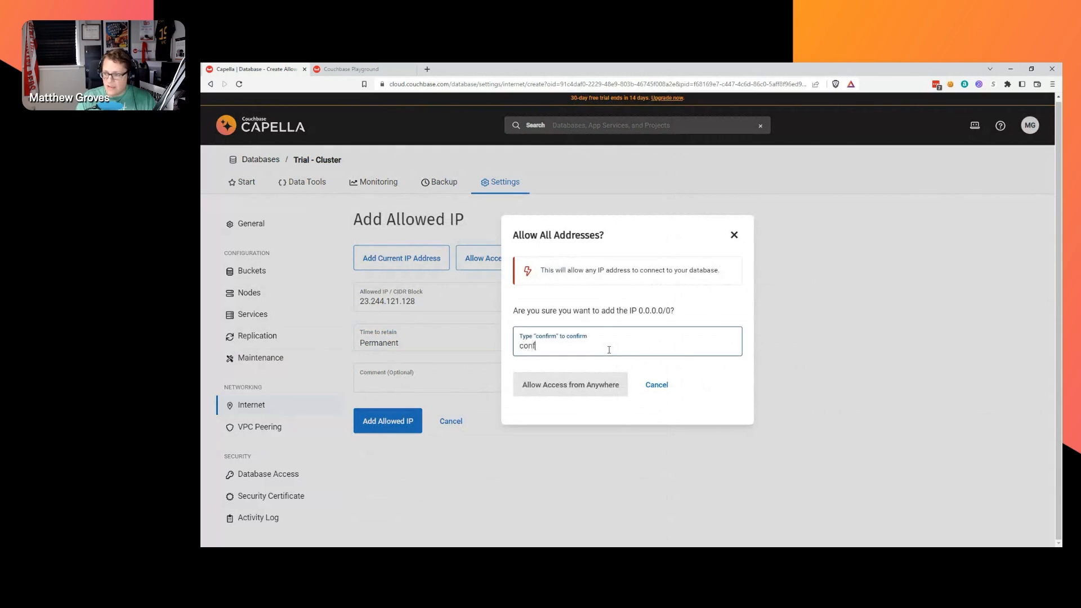
{"action": "type", "text": "irm"}
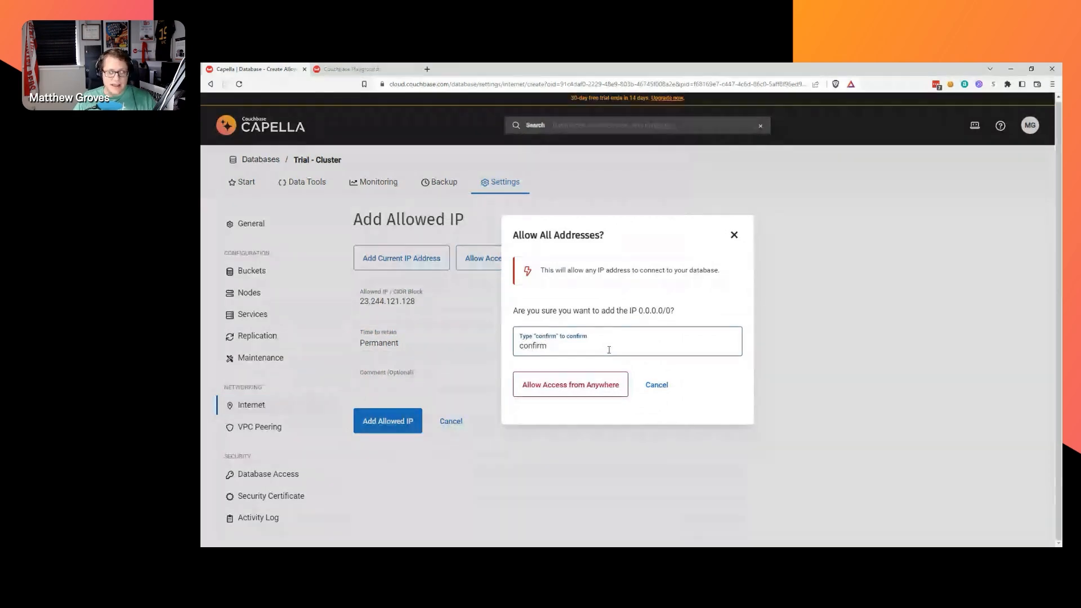
{"action": "left_click", "coordinate": [734, 234]}
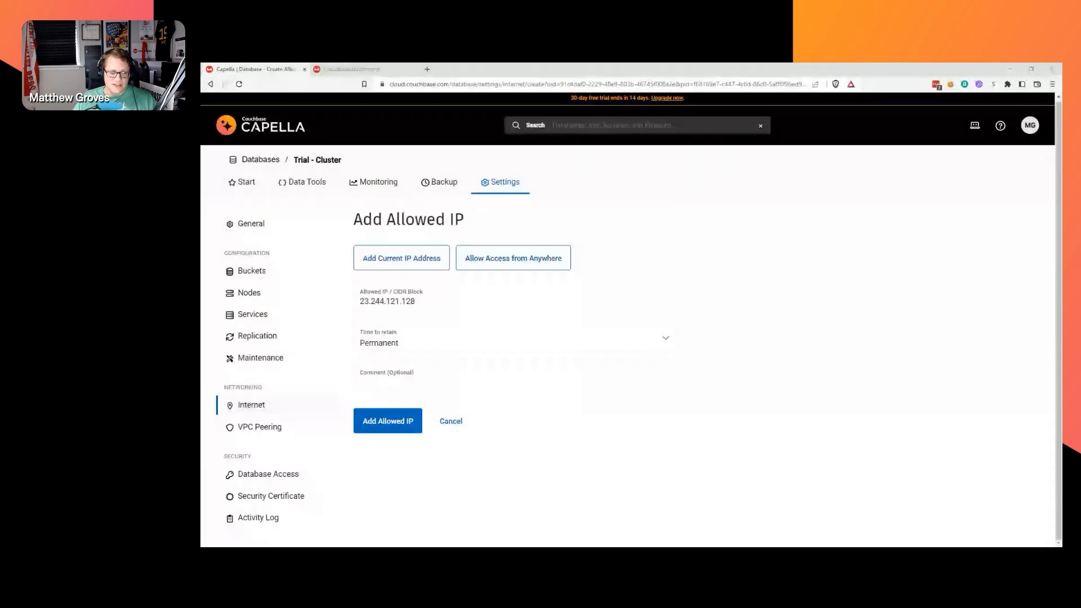
{"action": "left_click", "coordinate": [389, 381]}
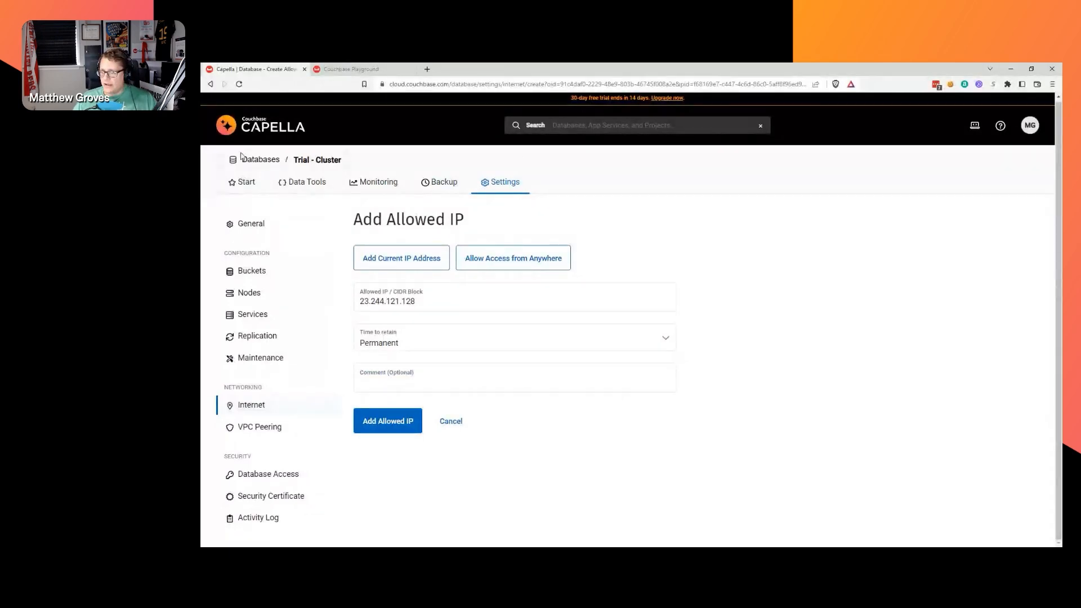
Go back to the Internet allowed-IP list, then to Database Access under Security.
{"action": "left_click", "coordinate": [267, 406]}
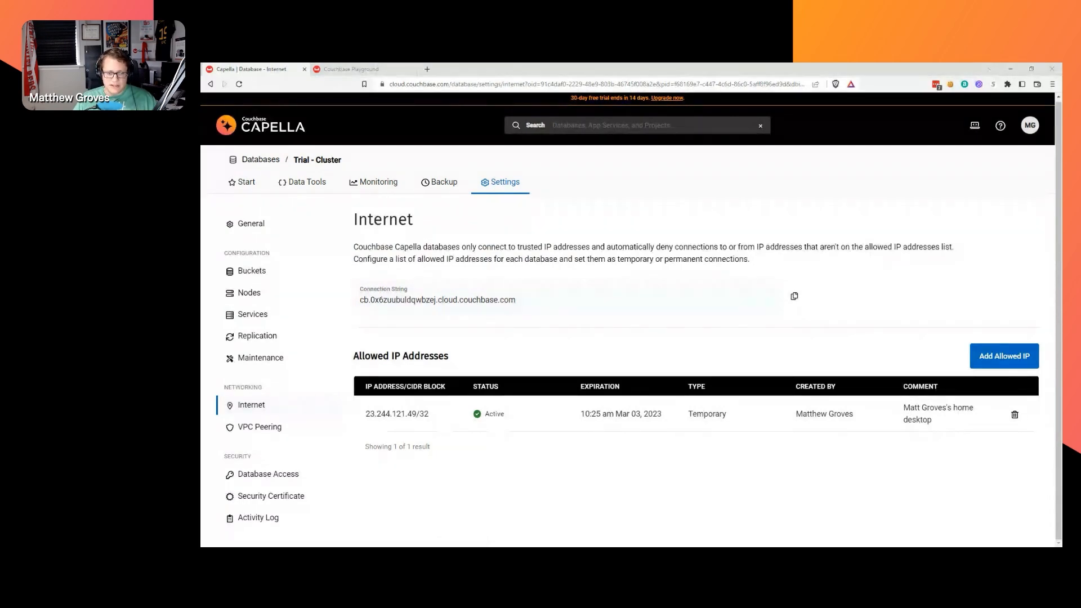
{"action": "left_click", "coordinate": [277, 482]}
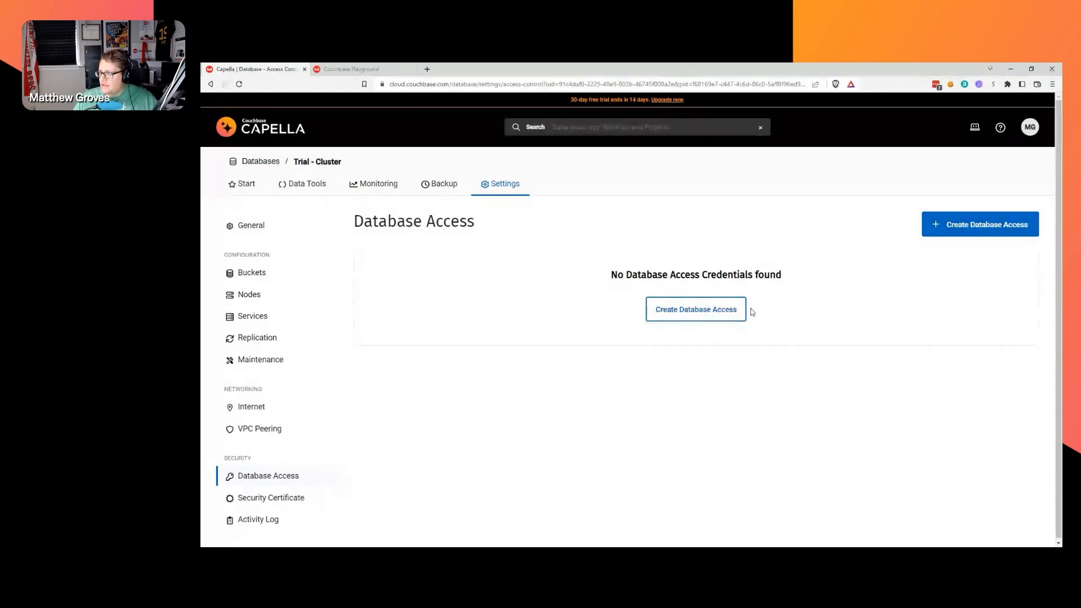
Start a new database credential and paste in its name and secret.
{"action": "left_click", "coordinate": [708, 314]}
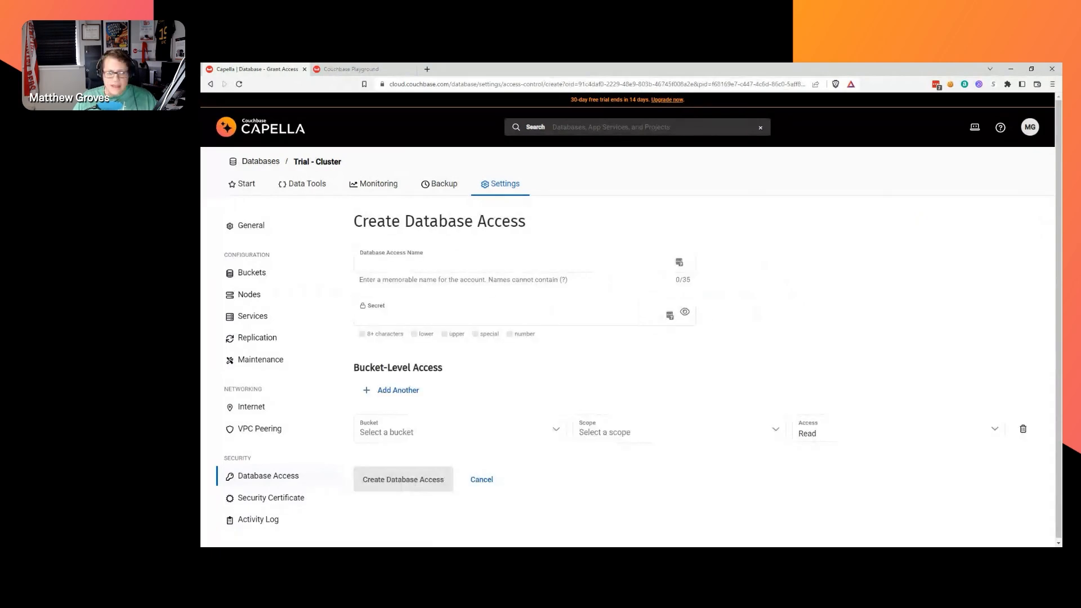
{"action": "left_click", "coordinate": [433, 264]}
{"action": "left_click", "coordinate": [417, 309]}
{"action": "key", "text": "alt+Tab"}
{"action": "left_click", "coordinate": [490, 255]}
{"action": "type", "text": "svc_newyear_newui"}
{"action": "key", "text": "alt+Tab"}
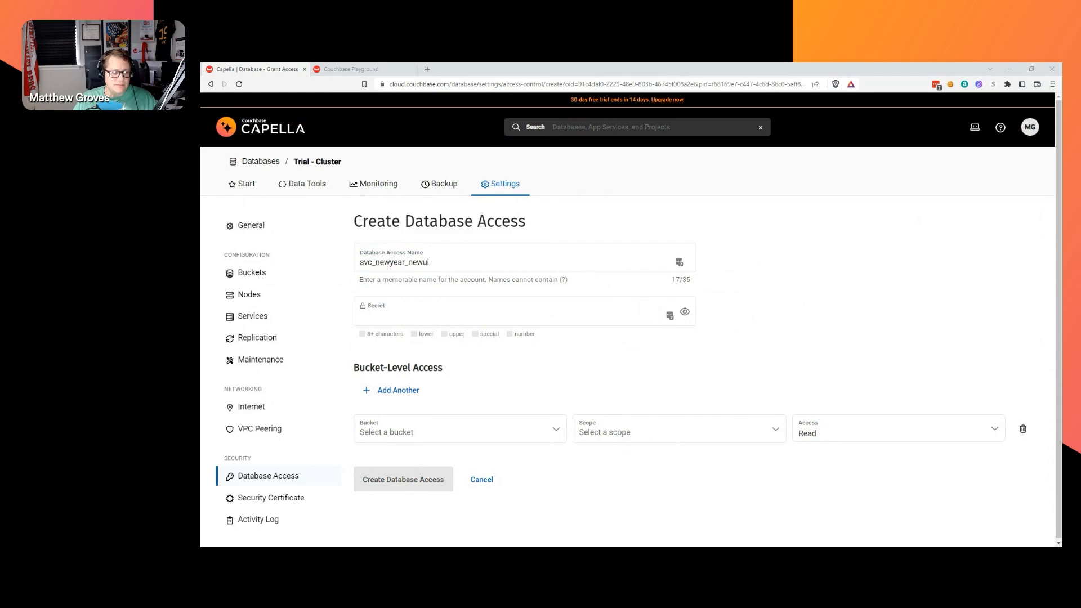
{"action": "left_click", "coordinate": [360, 316]}
{"action": "key", "text": "ctrl+v"}
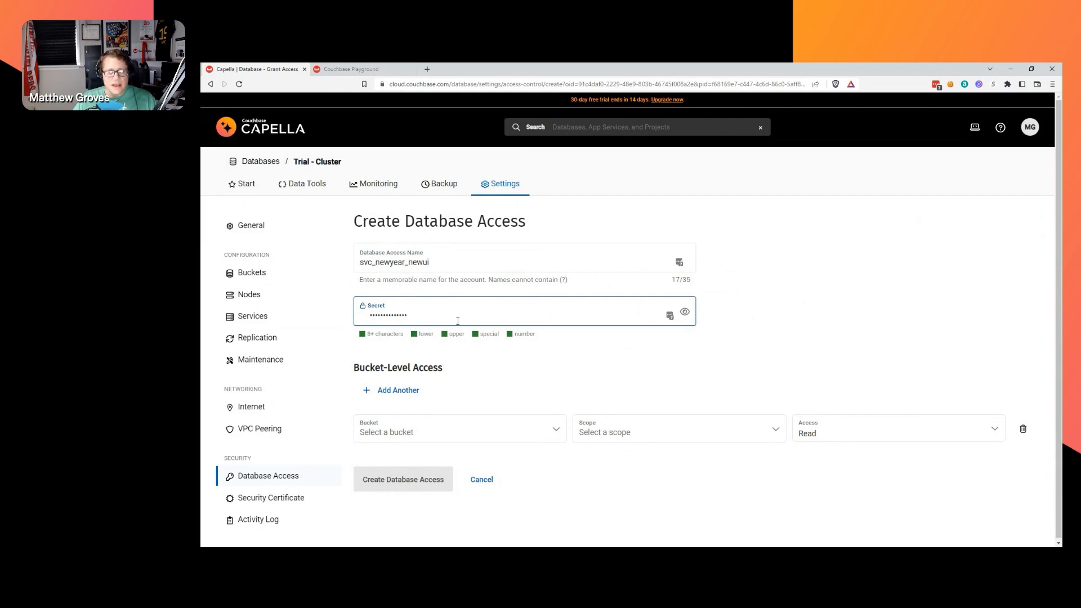
{"action": "left_click", "coordinate": [443, 258]}
{"action": "mouse_move", "coordinate": [374, 262]}
{"action": "left_mouse_down"}
{"action": "mouse_move", "coordinate": [438, 263]}
{"action": "mouse_move", "coordinate": [358, 263]}
{"action": "left_mouse_up"}
{"action": "left_click", "coordinate": [438, 262]}
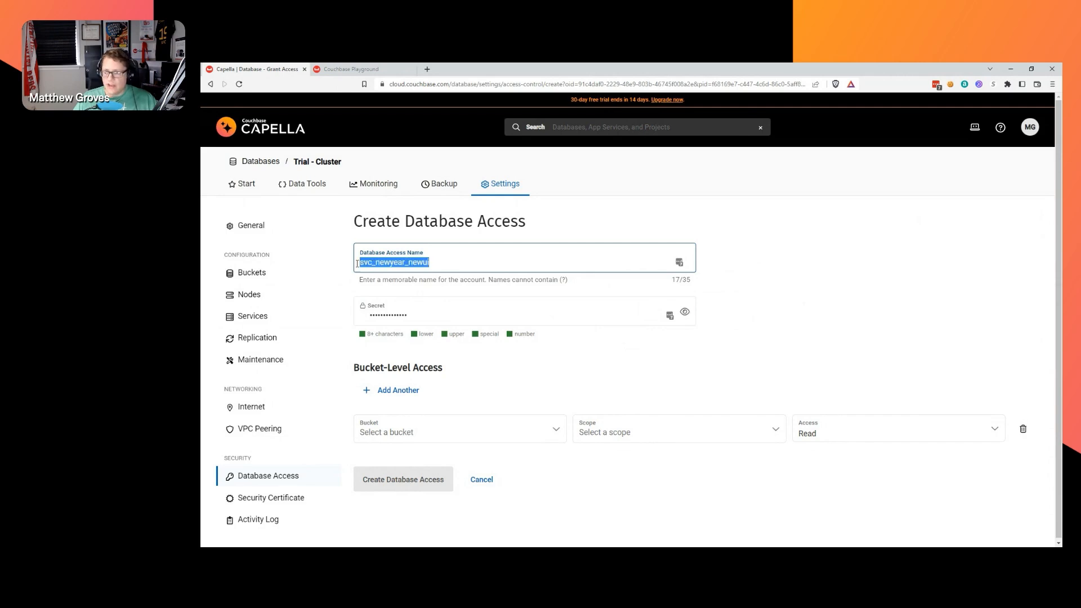
{"action": "left_click", "coordinate": [458, 268]}
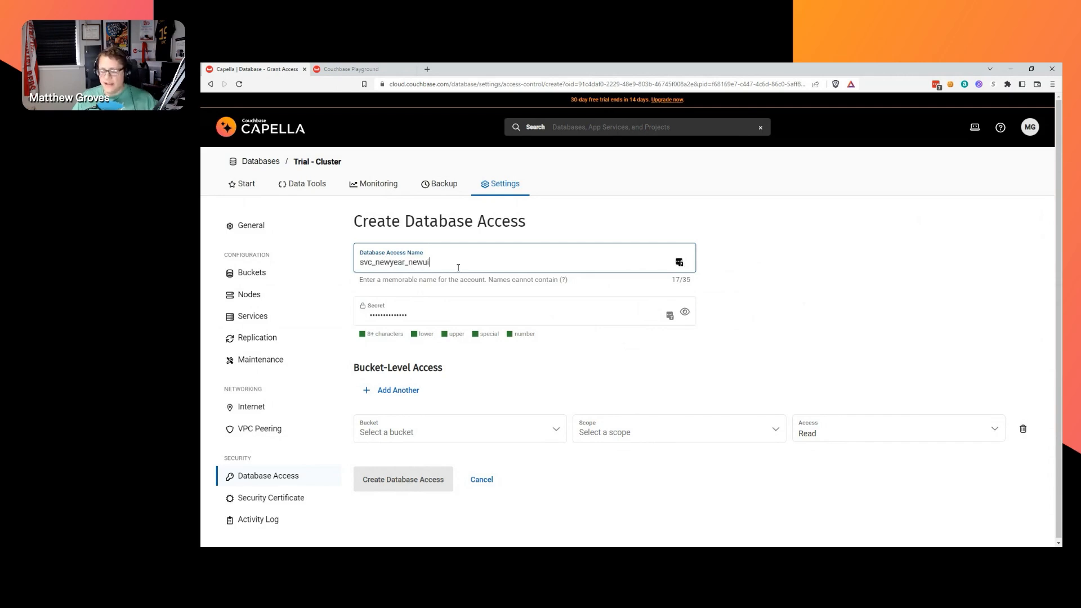
{"action": "key", "text": "ctrl+a"}
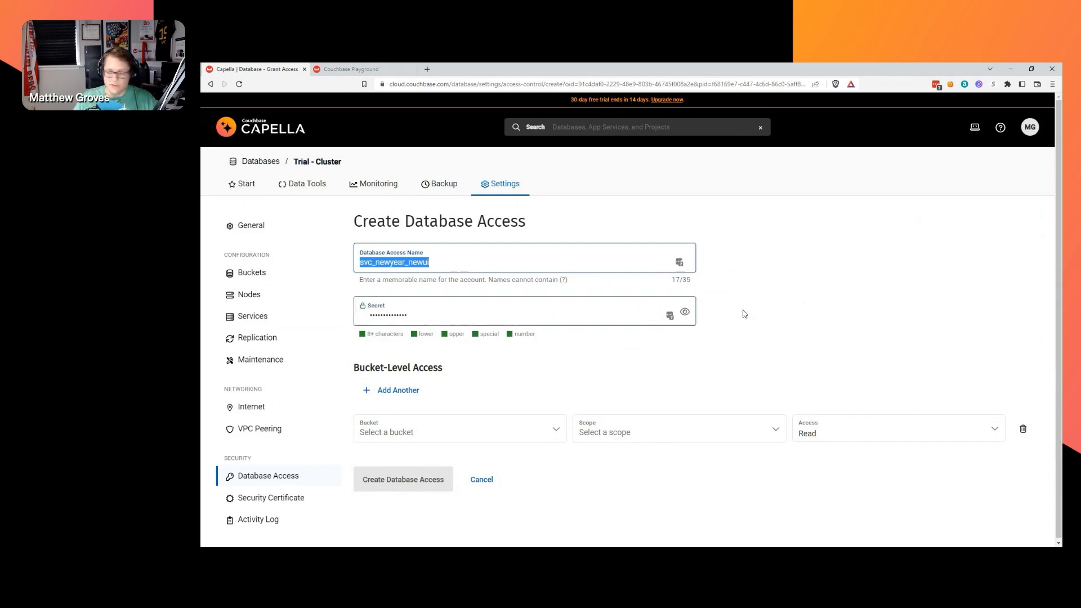
{"action": "left_click", "coordinate": [842, 345]}
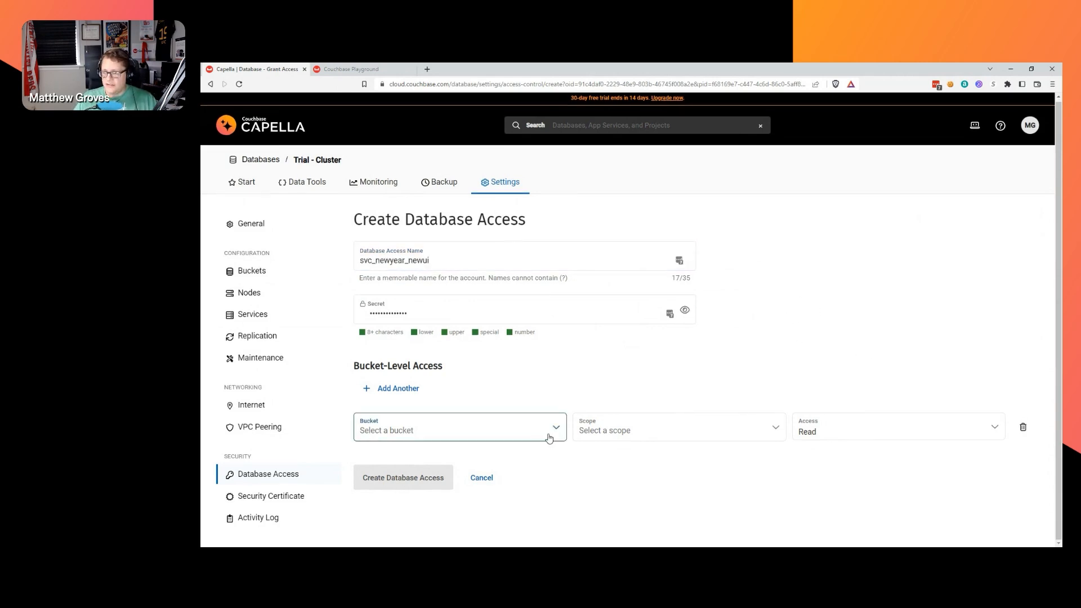
Grant Read/Write on all scopes of travel-sample and create the credential.
{"action": "left_click", "coordinate": [548, 432]}
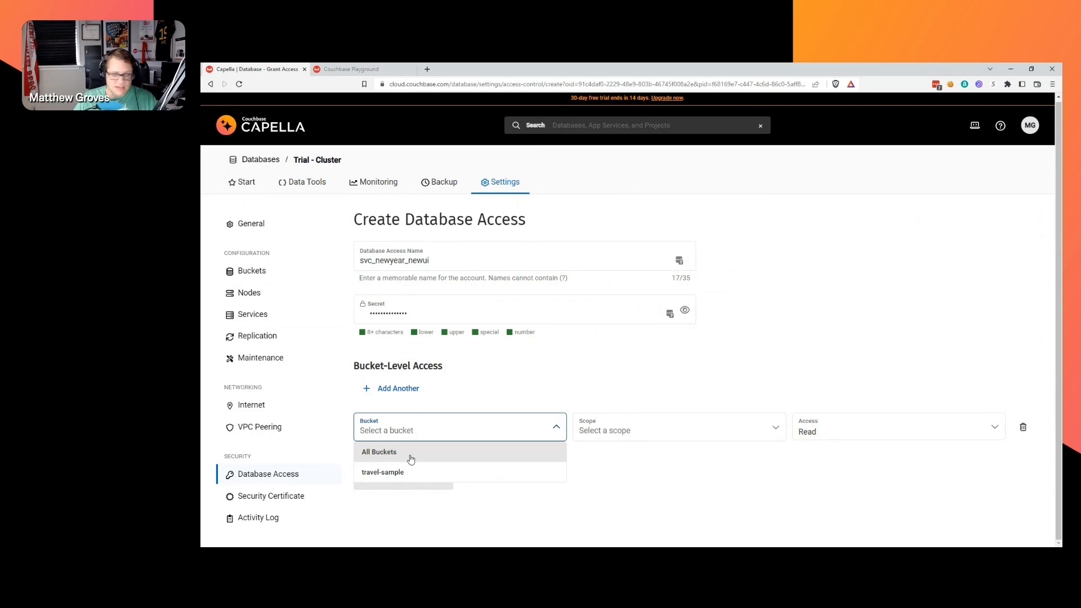
{"action": "left_click", "coordinate": [394, 473]}
{"action": "left_click", "coordinate": [618, 445]}
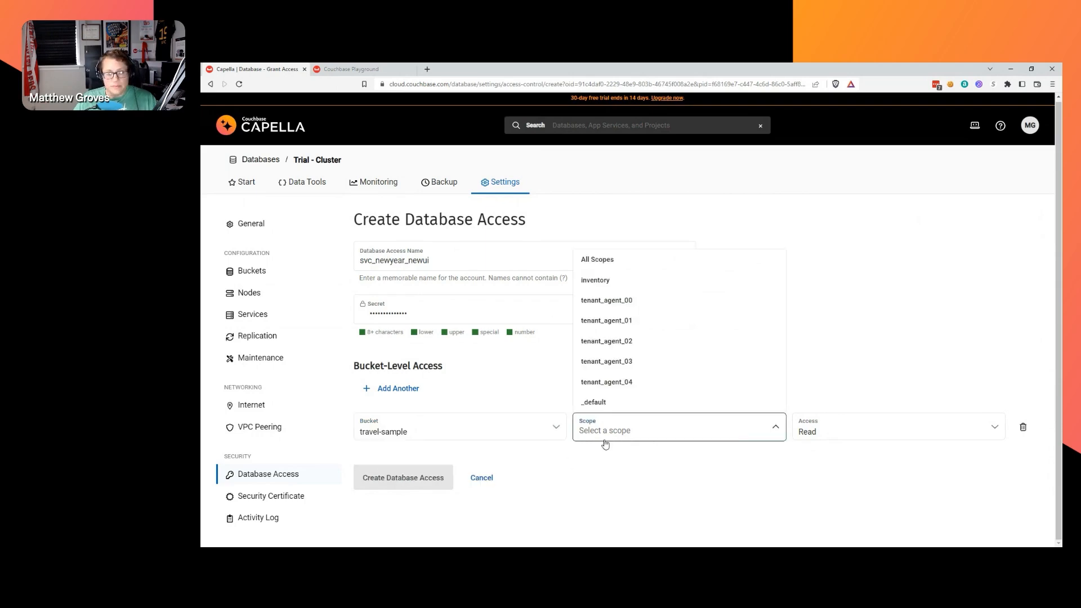
{"action": "left_click", "coordinate": [609, 269]}
{"action": "left_click", "coordinate": [854, 432]}
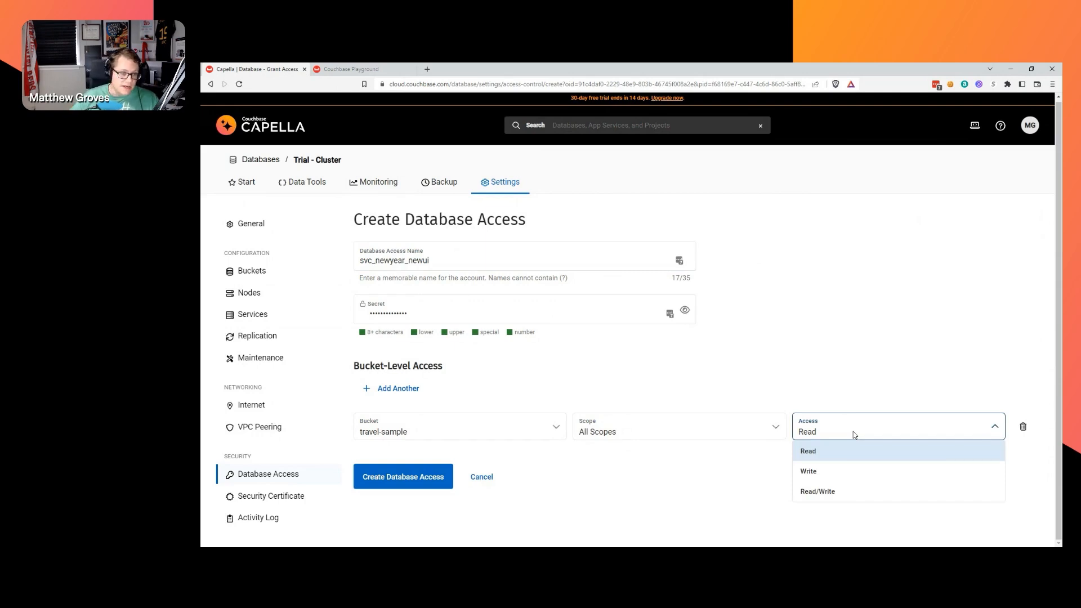
{"action": "left_click", "coordinate": [849, 493]}
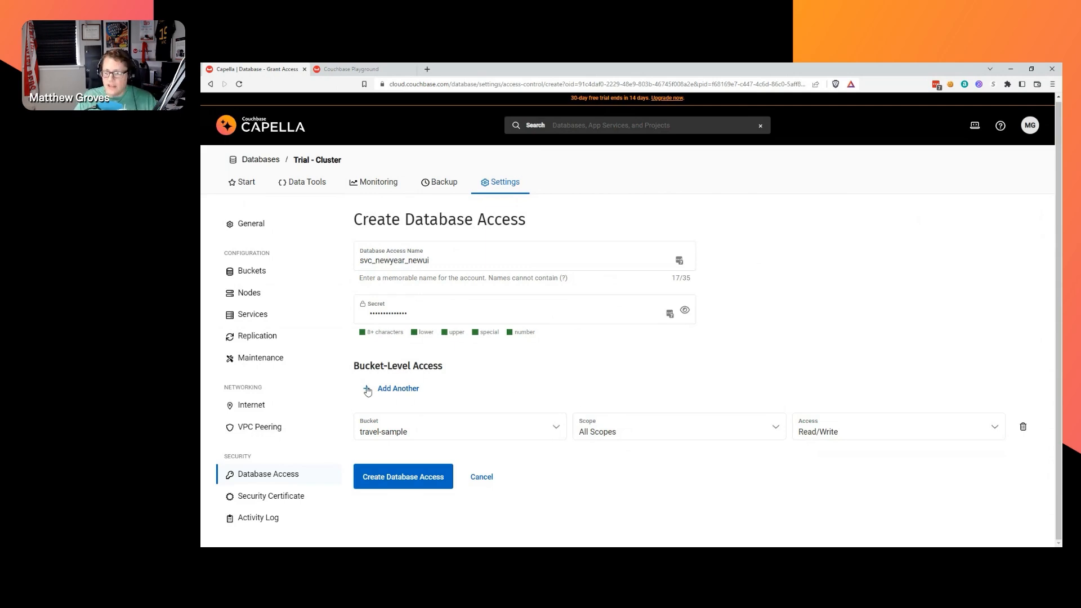
{"action": "left_click", "coordinate": [405, 478]}
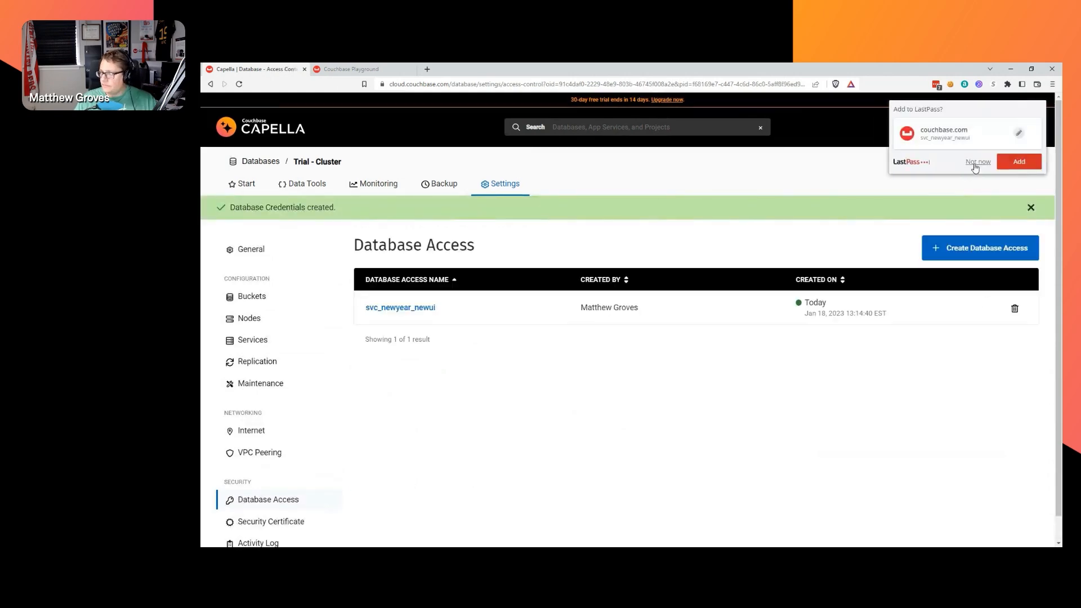
{"action": "left_click", "coordinate": [977, 162]}
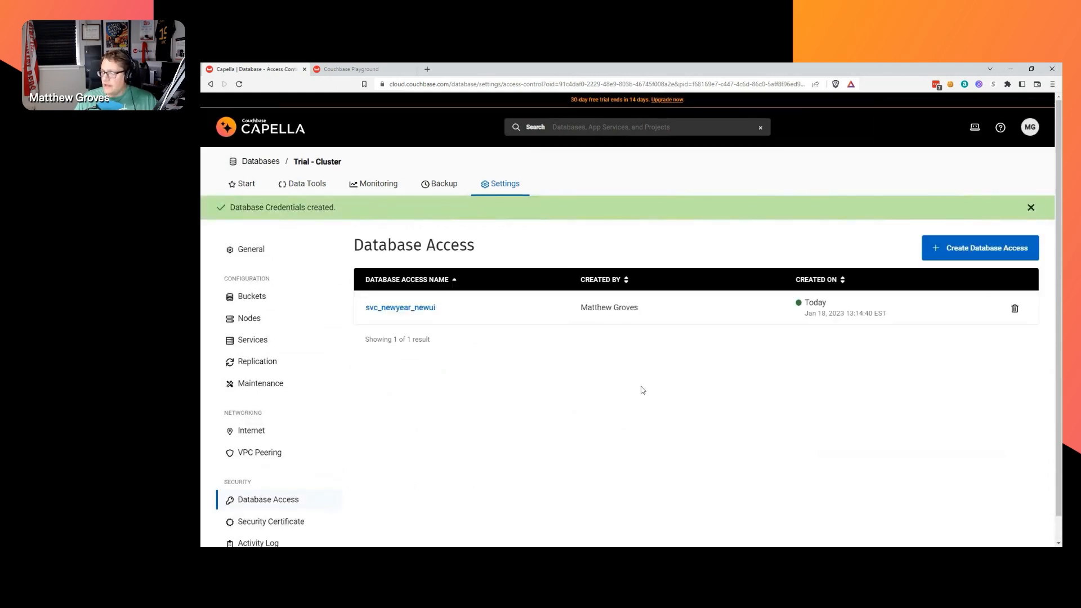
Close the Database Credentials created notice, leaving the single new credential listed.
{"action": "left_click", "coordinate": [1031, 208]}
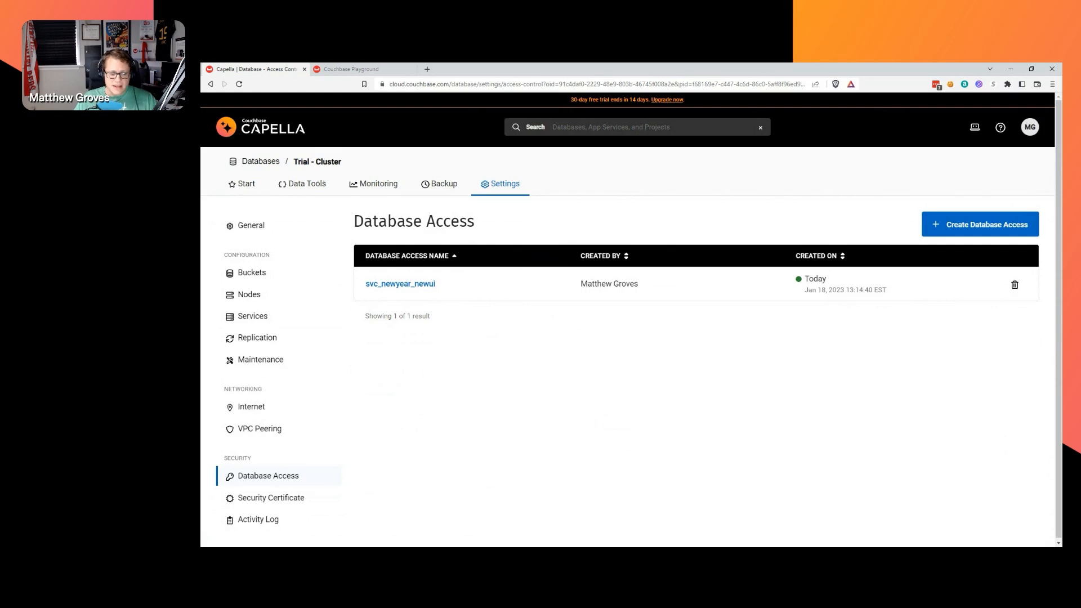
{"action": "key", "text": "alt+Tab"}
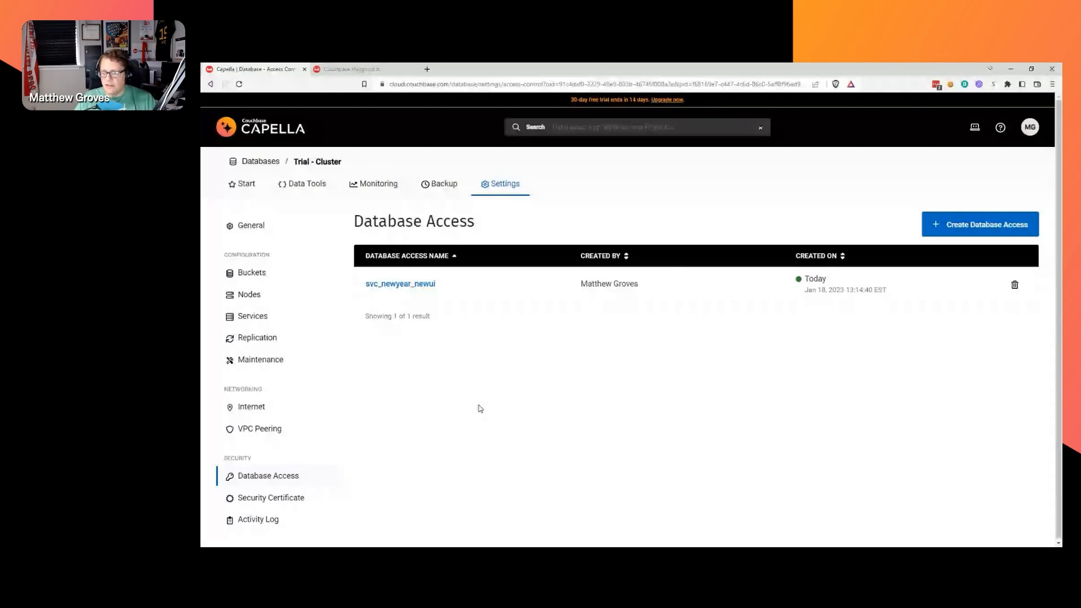
Delete the new credential by confirming with 'delete', then return to the Start tab.
{"action": "left_click", "coordinate": [1015, 286]}
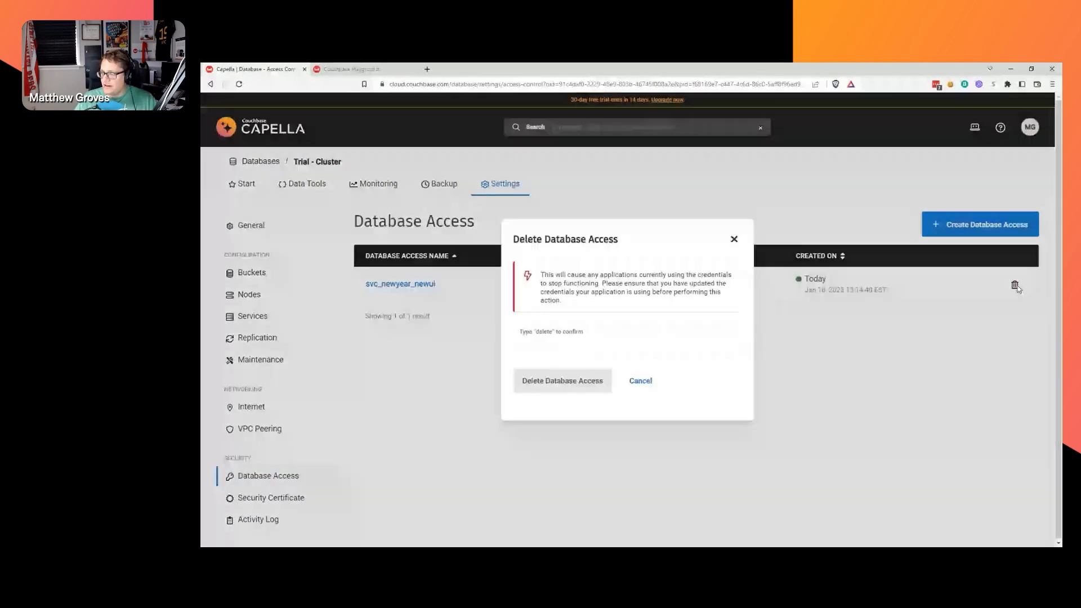
{"action": "left_click", "coordinate": [613, 346]}
{"action": "type", "text": "delete"}
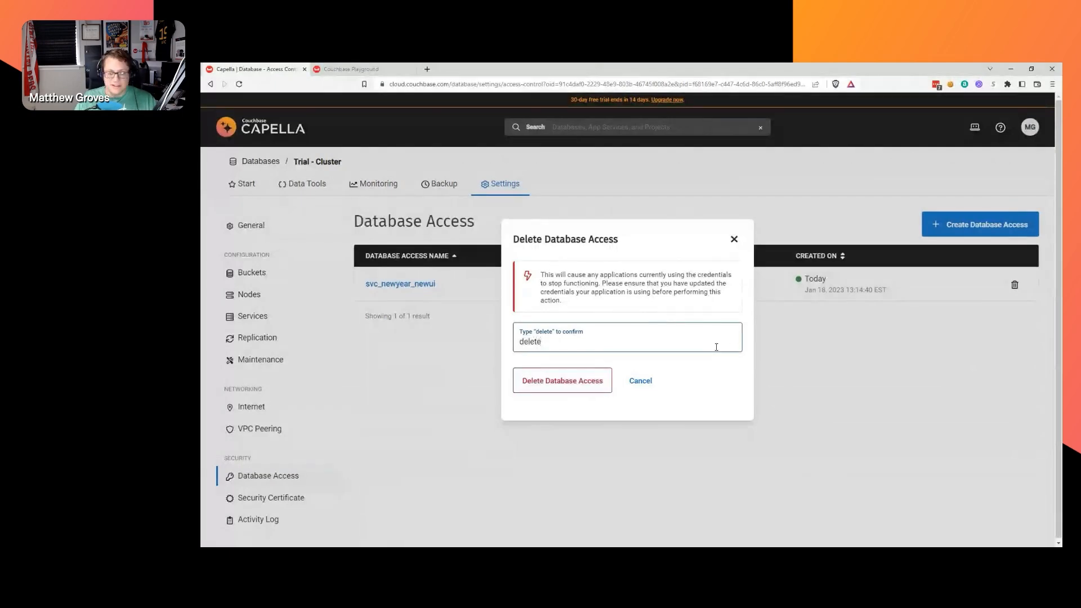
{"action": "left_click", "coordinate": [543, 384]}
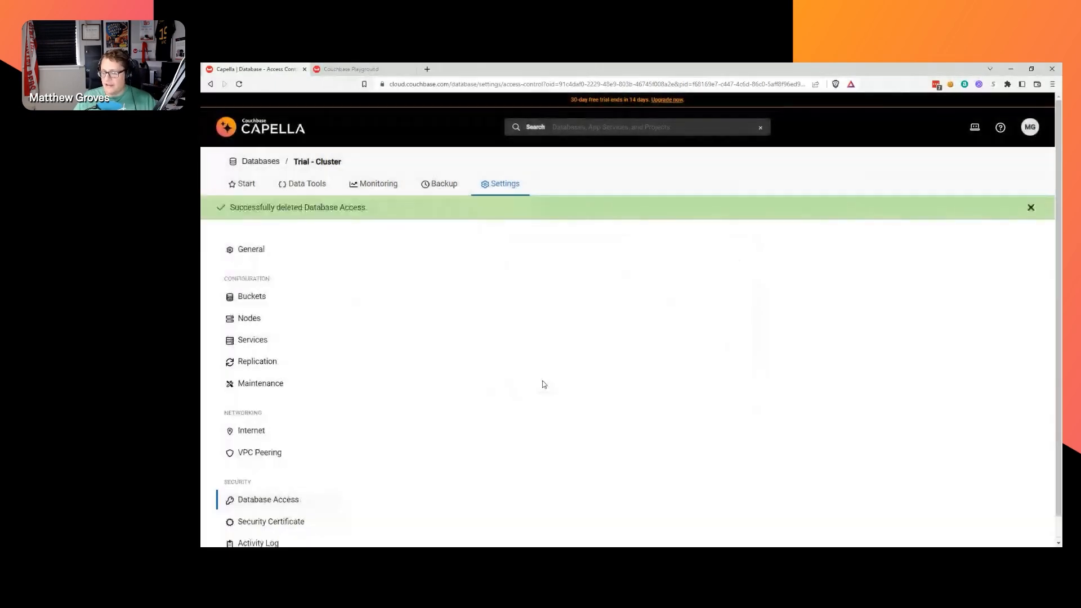
{"action": "left_click", "coordinate": [1030, 207]}
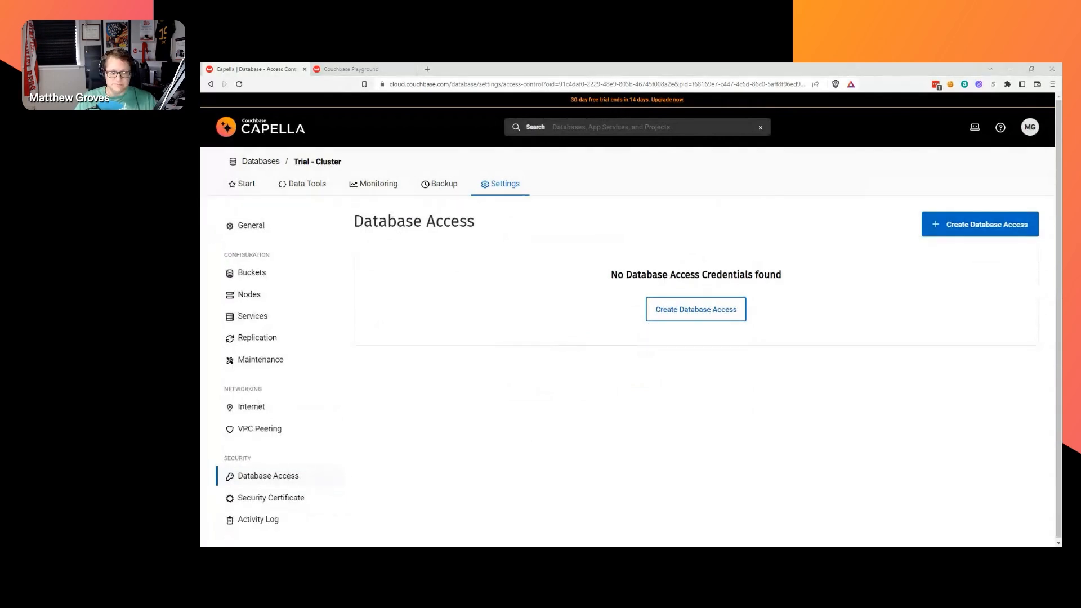
{"action": "left_click", "coordinate": [243, 182]}
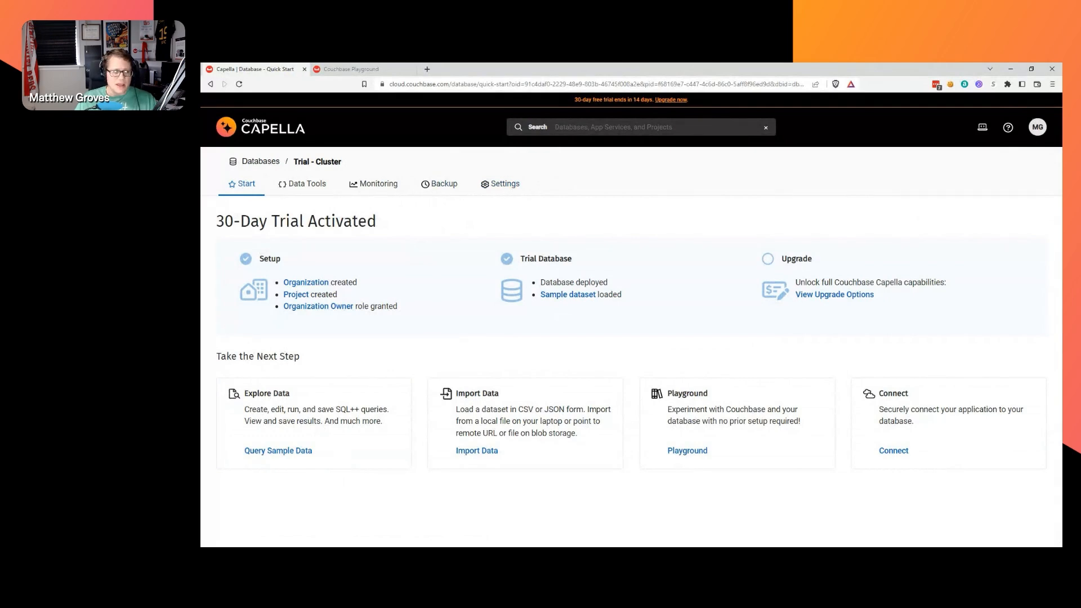
Switch to Data Tools to see the Query Editor with the travel-sample route query results.
{"action": "left_click", "coordinate": [312, 190]}
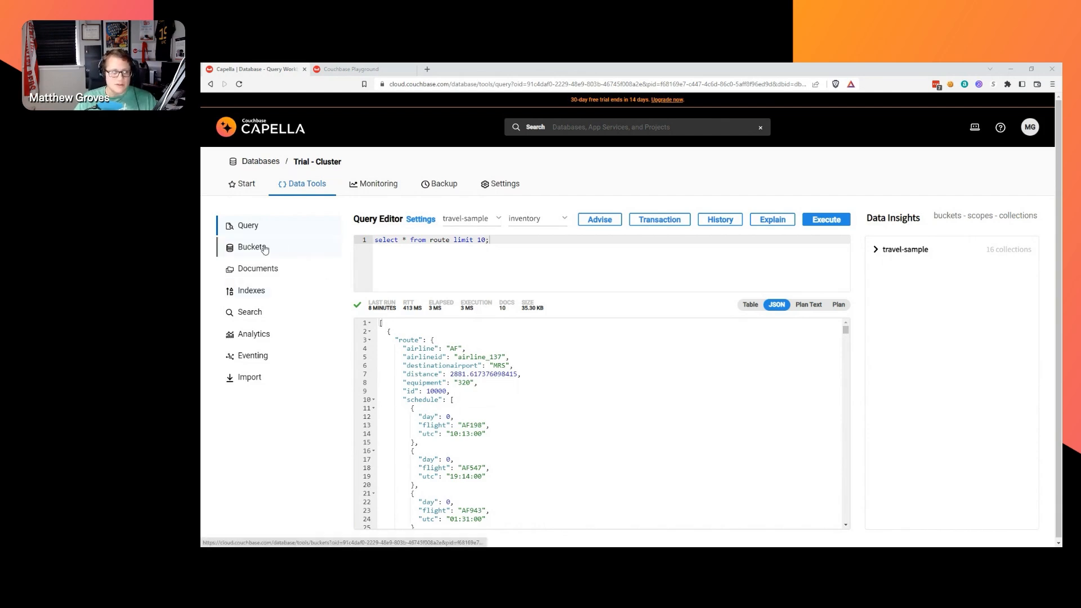
Browse Documents, open airport_1254 (Calais Dunkerque) and select its document ID.
{"action": "left_click", "coordinate": [261, 272]}
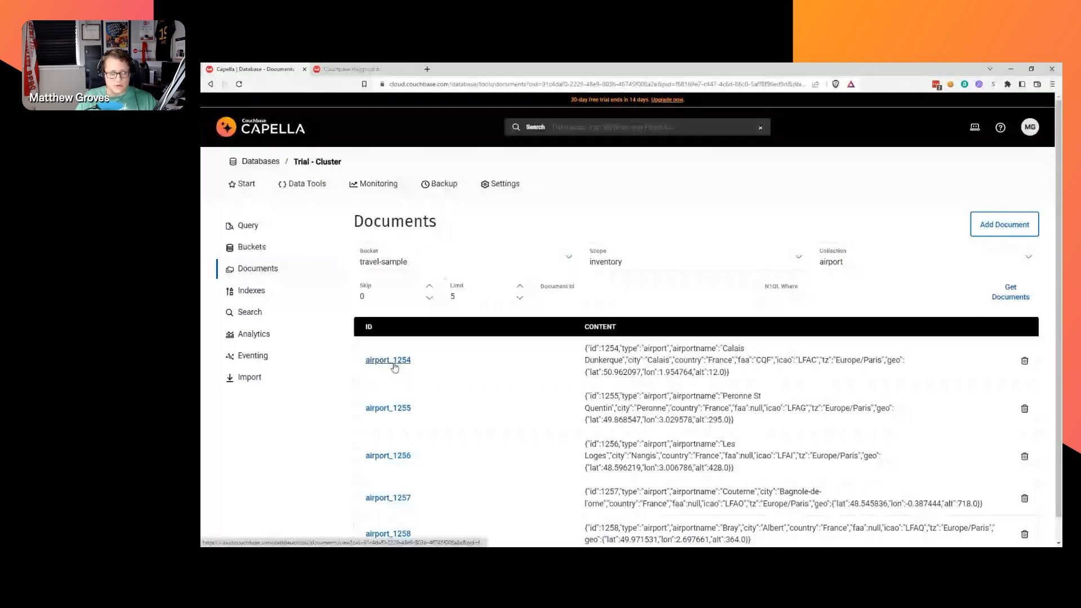
{"action": "left_click", "coordinate": [391, 360]}
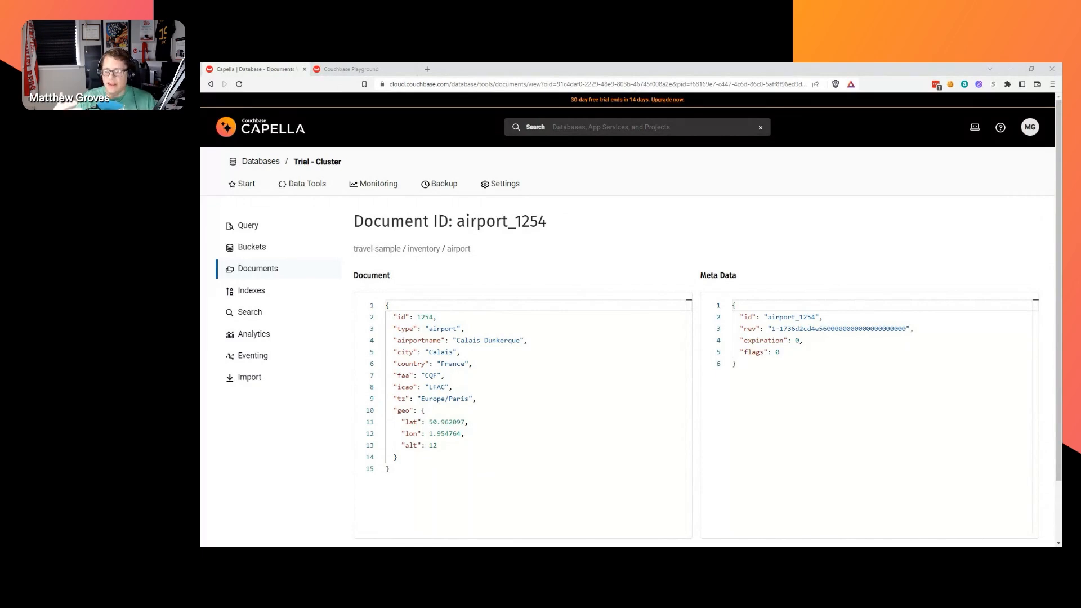
{"action": "double_click", "coordinate": [508, 222]}
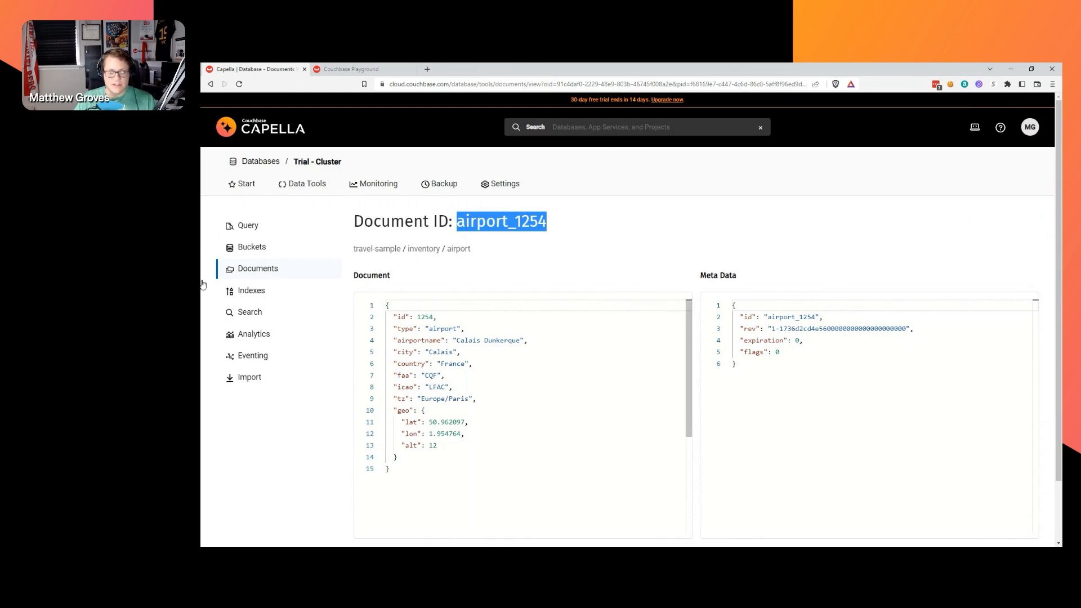
Select the airport_1254 id in the Meta Data pane, then open the Indexes list.
{"action": "key", "text": "alt+Tab"}
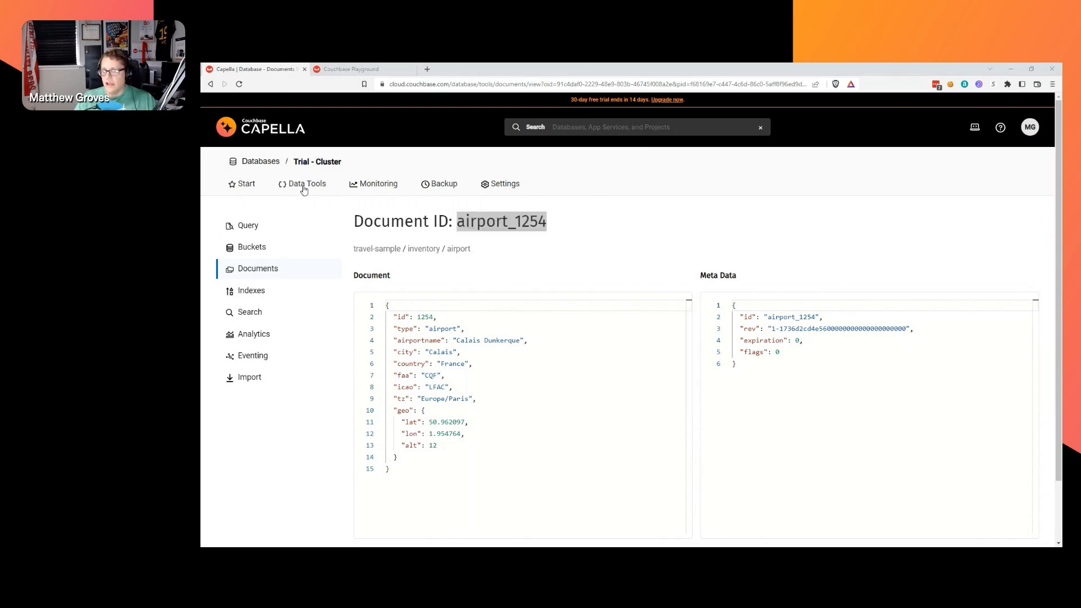
{"action": "left_click", "coordinate": [514, 222]}
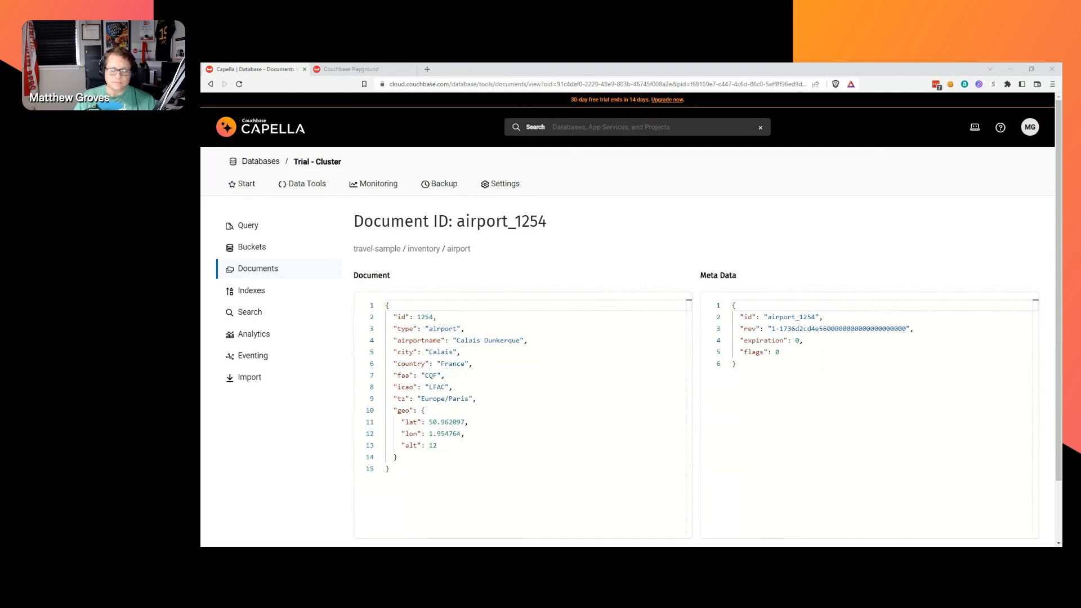
{"action": "left_click_drag", "start_coordinate": [389, 306], "coordinate": [389, 469]}
{"action": "left_click", "coordinate": [388, 469]}
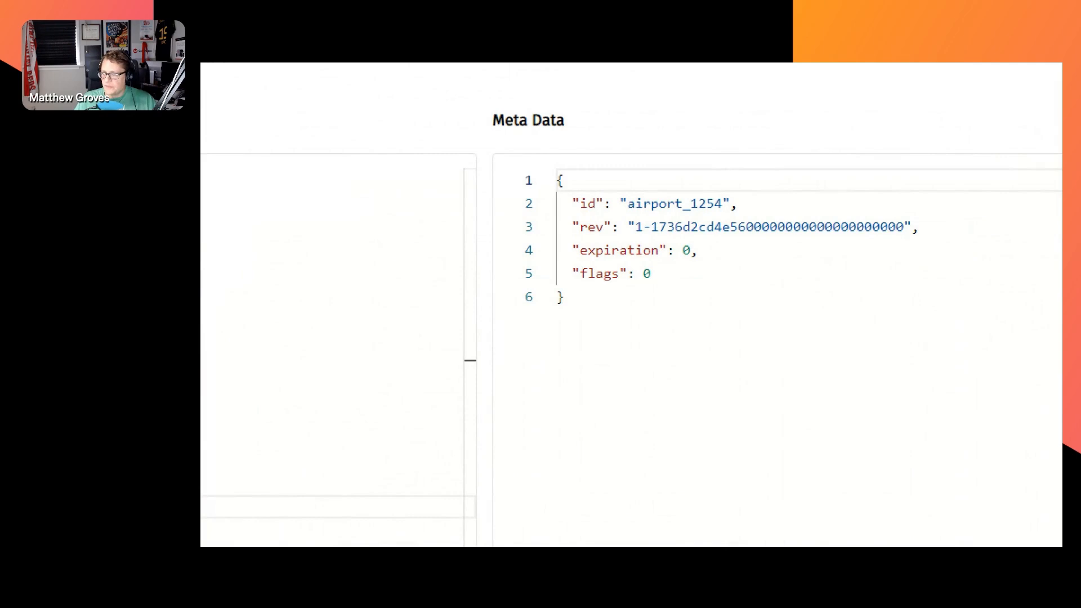
{"action": "double_click", "coordinate": [661, 203]}
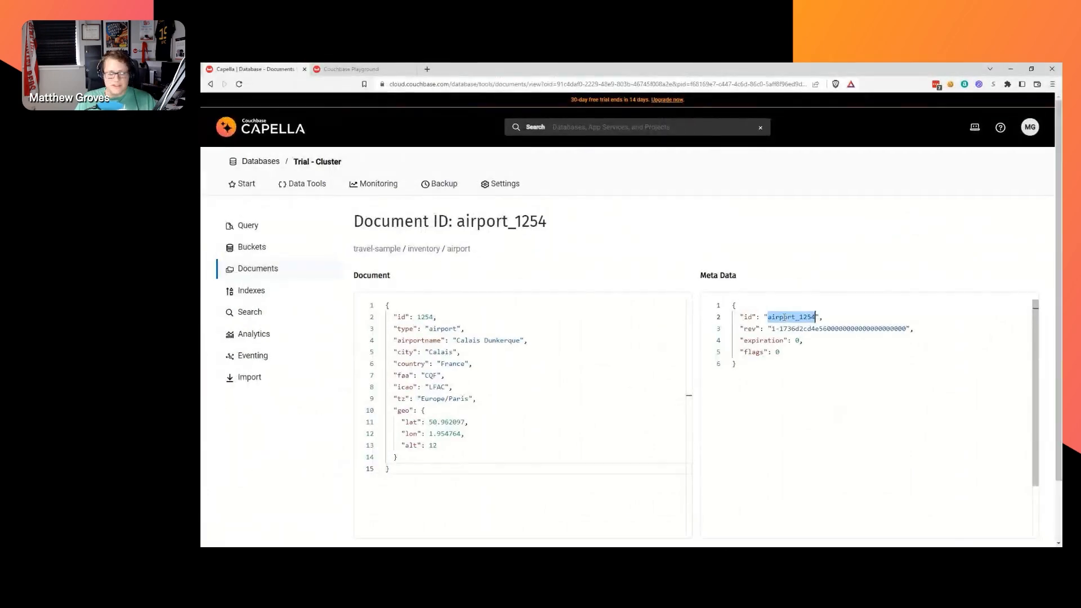
{"action": "left_click_drag", "start_coordinate": [739, 317], "coordinate": [824, 314]}
{"action": "left_click", "coordinate": [825, 314]}
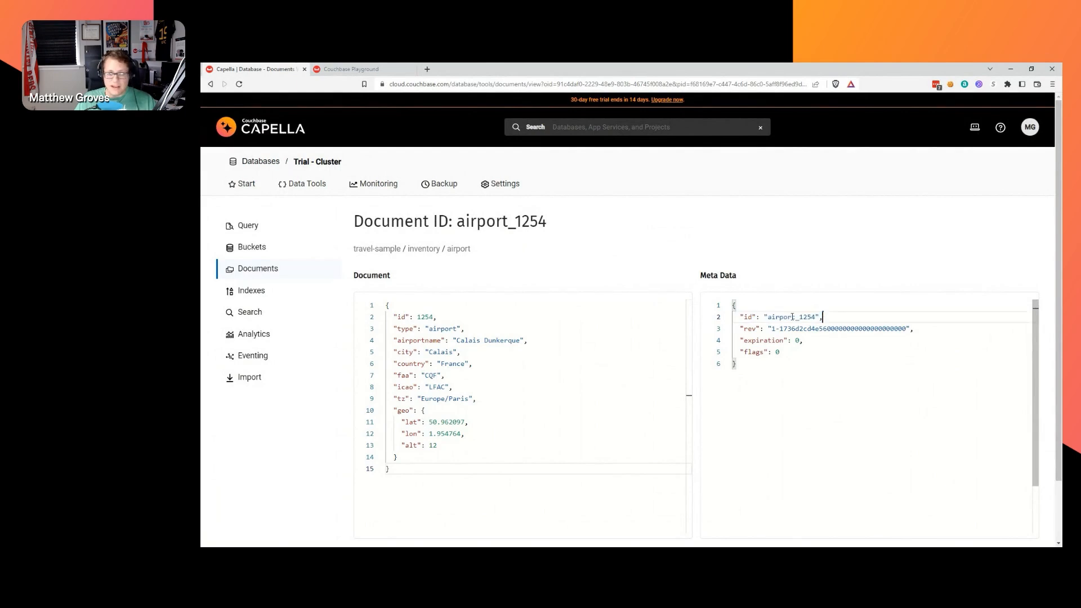
{"action": "left_click_drag", "start_coordinate": [744, 317], "coordinate": [751, 316]}
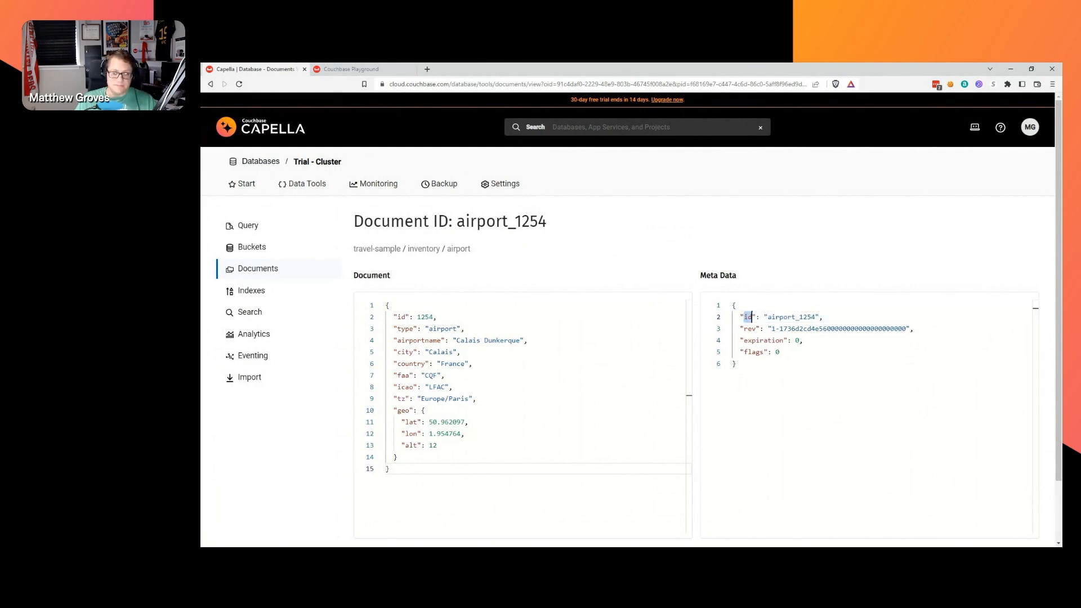
{"action": "key", "text": "alt+Tab"}
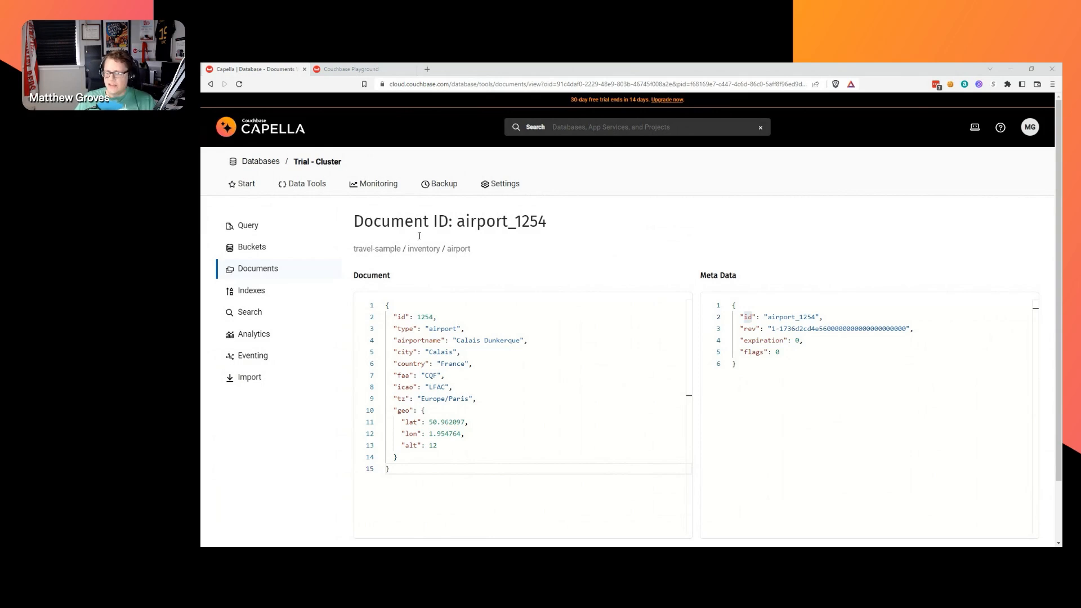
{"action": "left_click", "coordinate": [253, 290]}
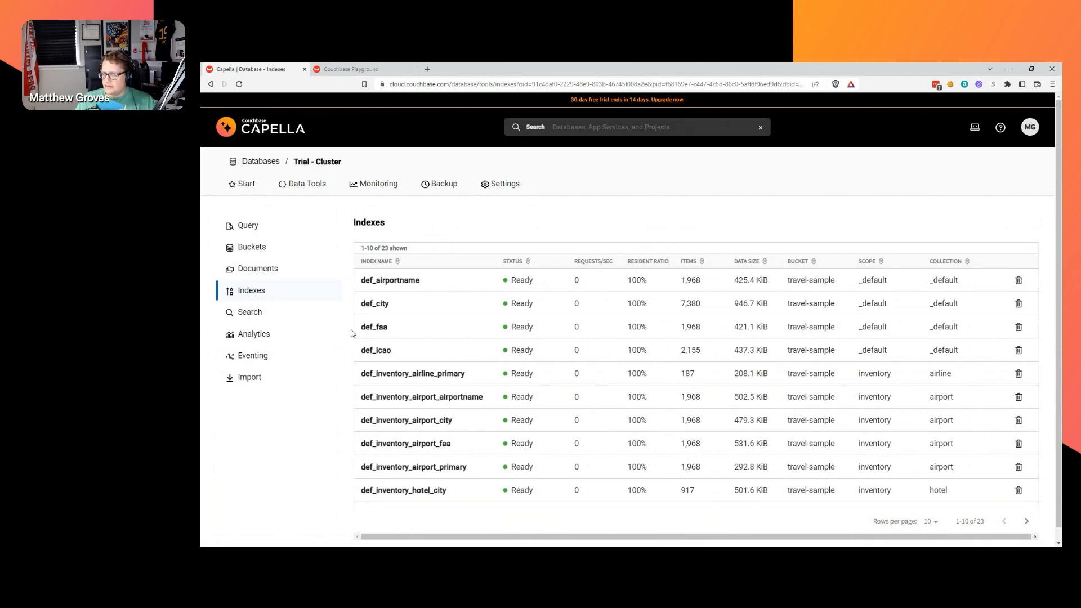
Review the def_airportname index metrics and load its CREATE INDEX statement into the Query Editor.
{"action": "left_click", "coordinate": [408, 283]}
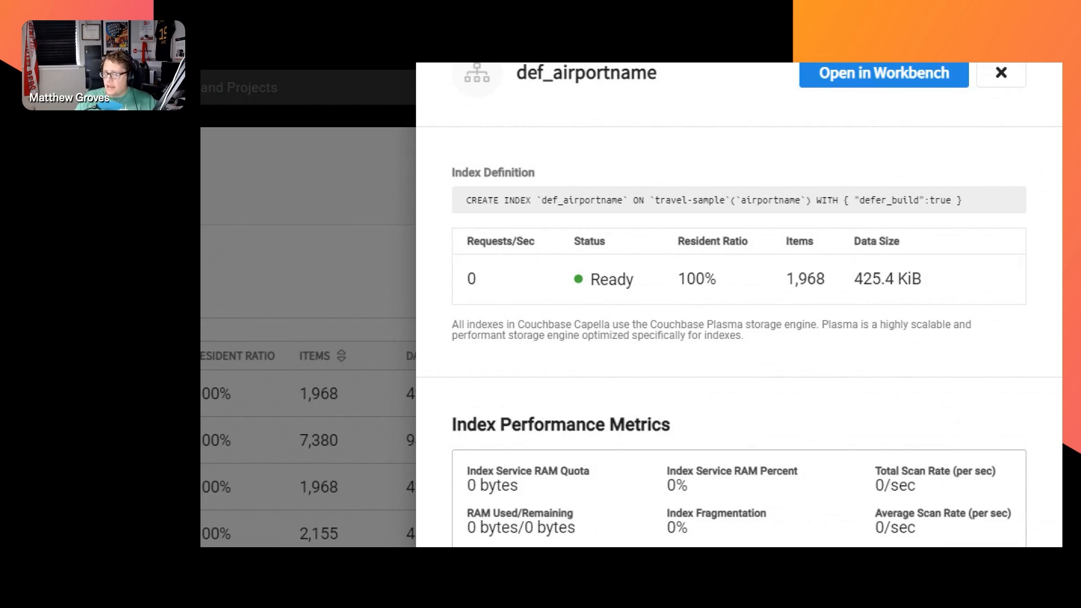
{"action": "scroll", "coordinate": [739, 304], "scroll_direction": "down", "scroll_amount": 1}
{"action": "scroll", "coordinate": [739, 304], "scroll_direction": "down", "scroll_amount": 2}
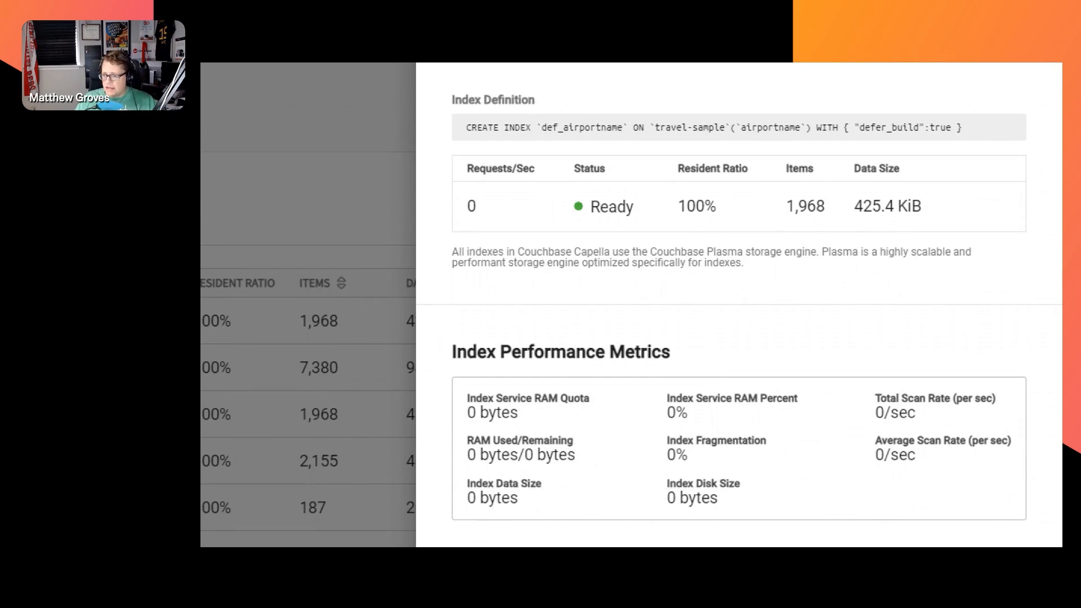
{"action": "scroll", "coordinate": [739, 304], "scroll_direction": "down", "scroll_amount": 1}
{"action": "scroll", "coordinate": [739, 304], "scroll_direction": "up", "scroll_amount": 2}
{"action": "scroll", "coordinate": [738, 303], "scroll_direction": "up", "scroll_amount": 1}
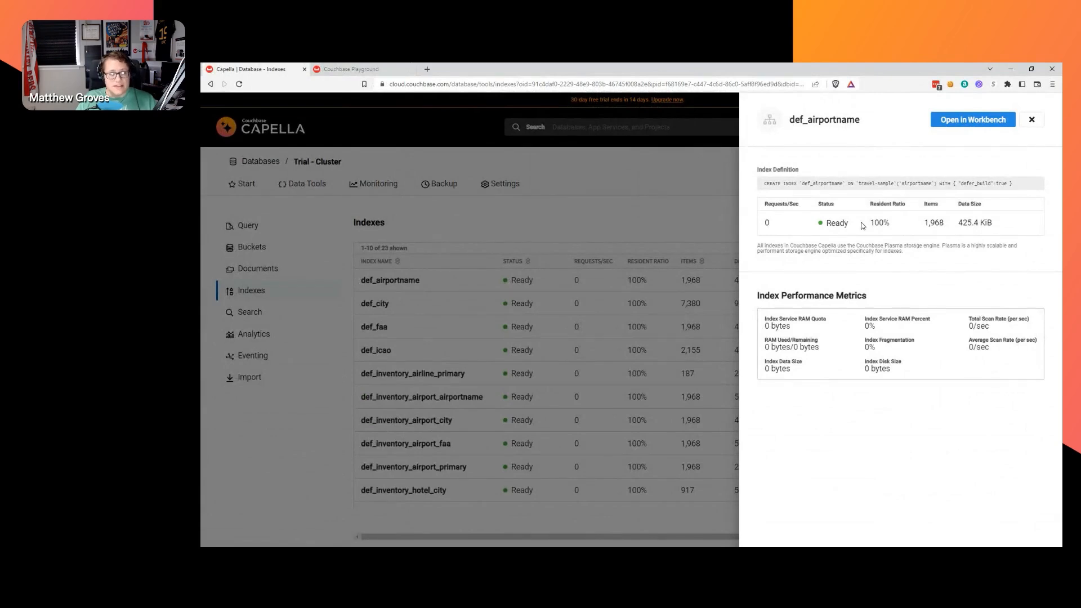
{"action": "left_click", "coordinate": [969, 120]}
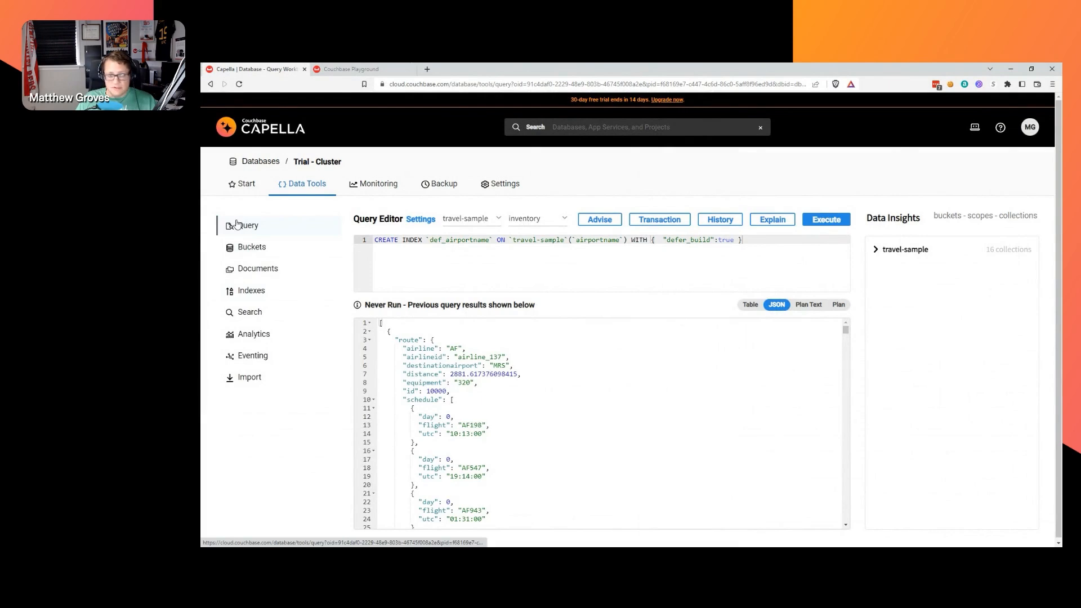
Edit the statement into def_airportname_2 on airportname, foo and bar without running it, then return to Indexes.
{"action": "left_click_drag", "start_coordinate": [756, 253], "coordinate": [353, 241]}
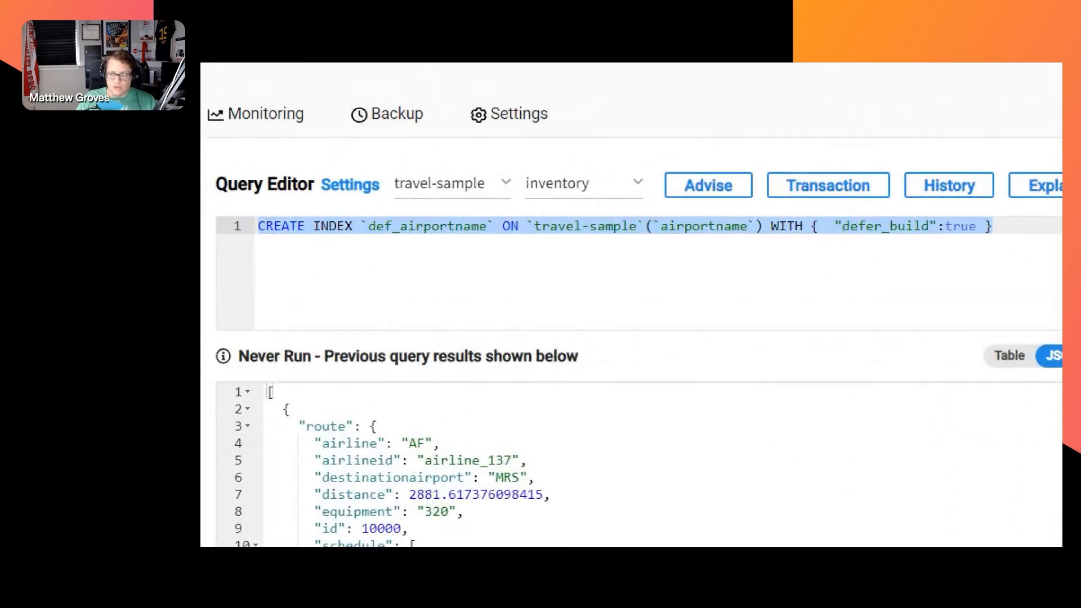
{"action": "left_click", "coordinate": [495, 226]}
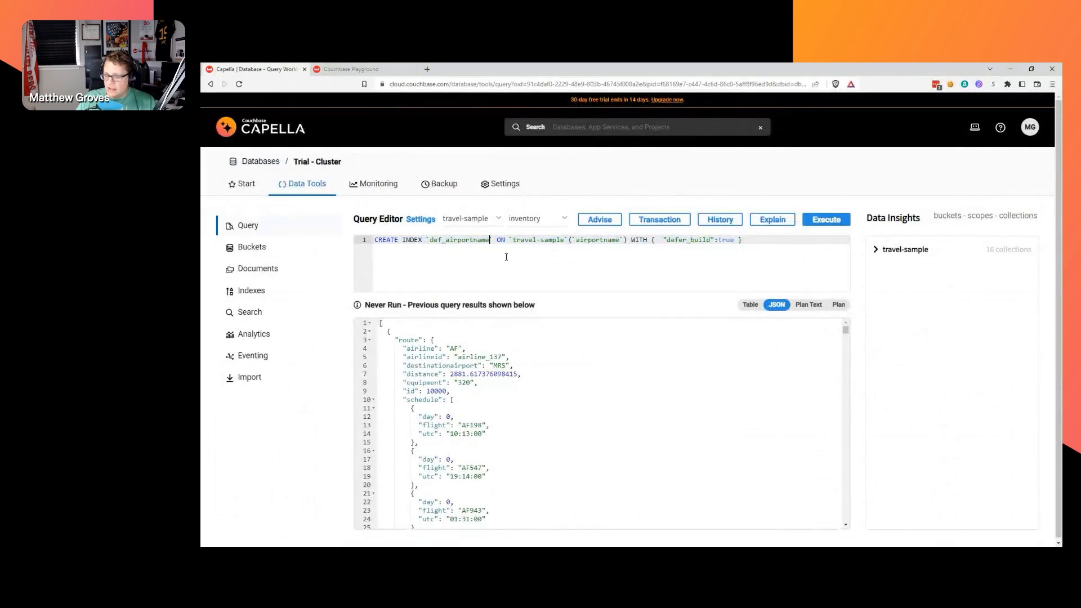
{"action": "type", "text": "_2"}
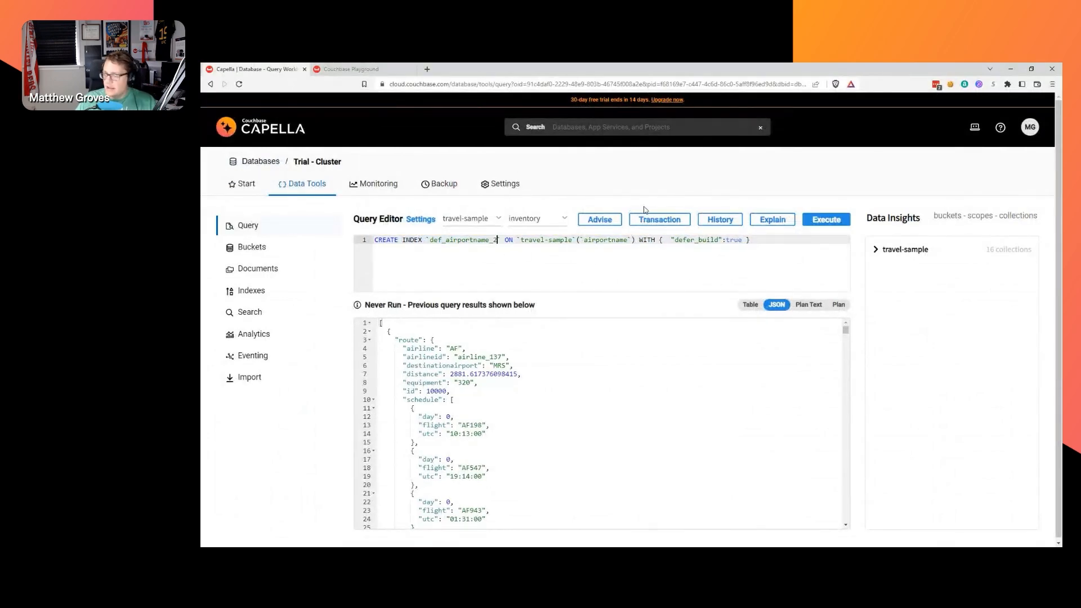
{"action": "left_click", "coordinate": [632, 240]}
{"action": "type", "text": ",`foo`,b"}
{"action": "type", "text": "bar`"}
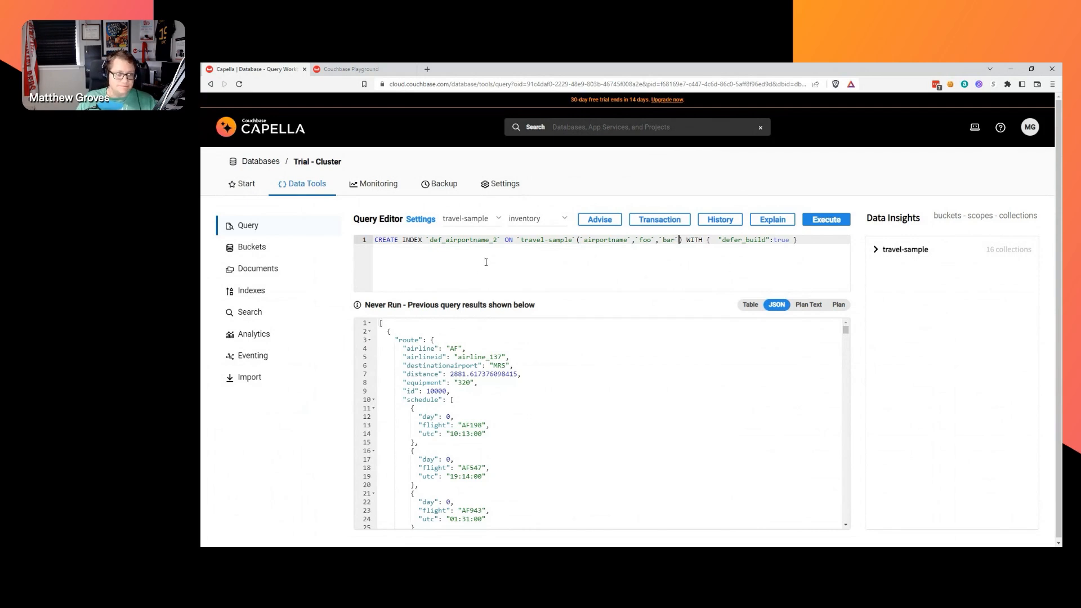
{"action": "left_click", "coordinate": [251, 291]}
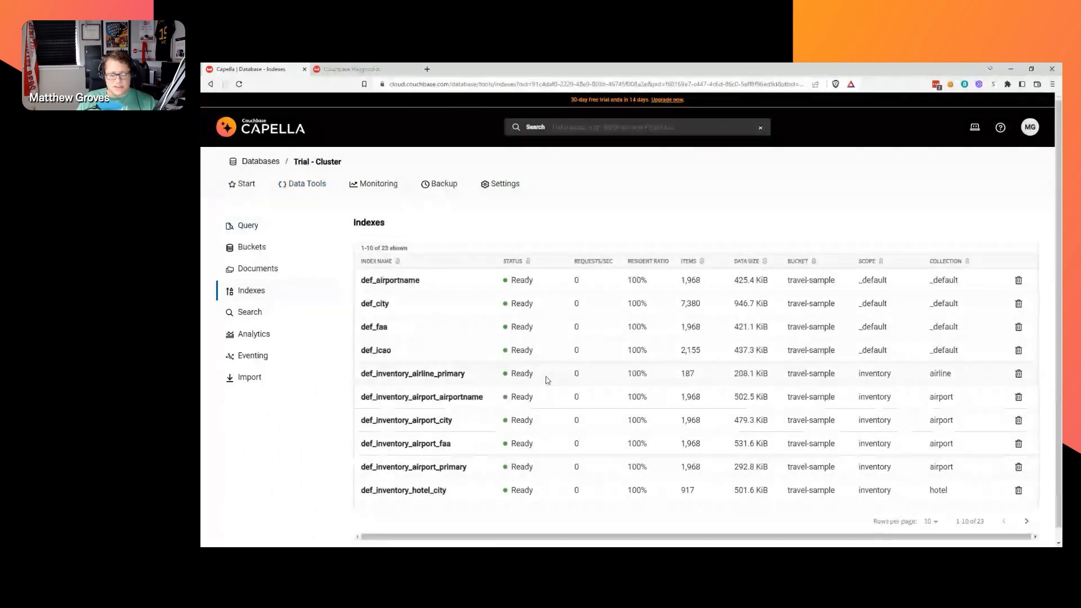
Page through indexes 11–20 and 21–23, then open the Search area, which has no search indexes.
{"action": "left_click", "coordinate": [1026, 521]}
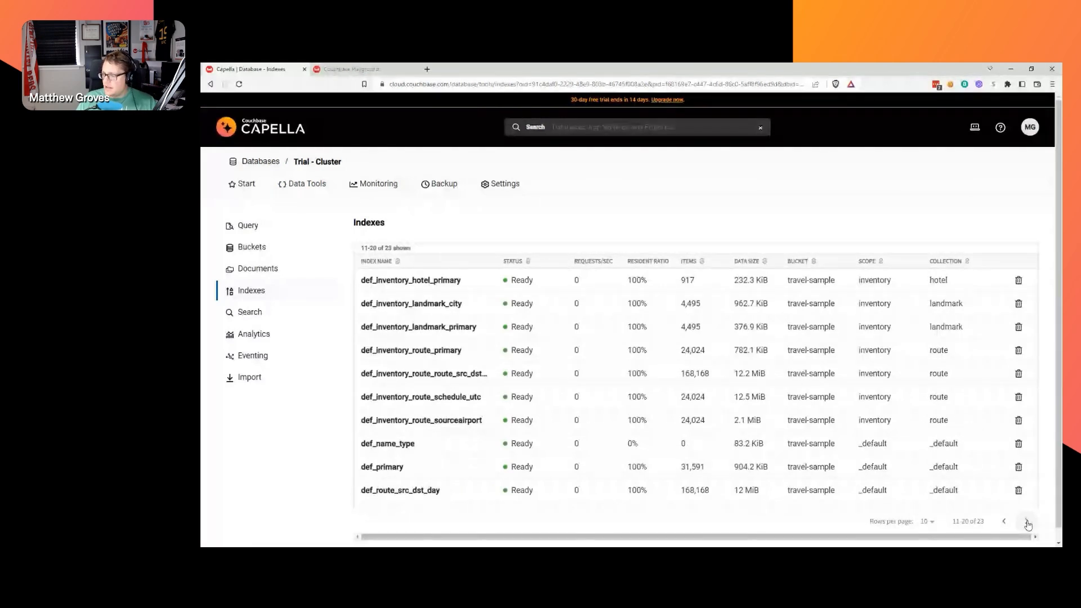
{"action": "left_click", "coordinate": [1026, 523]}
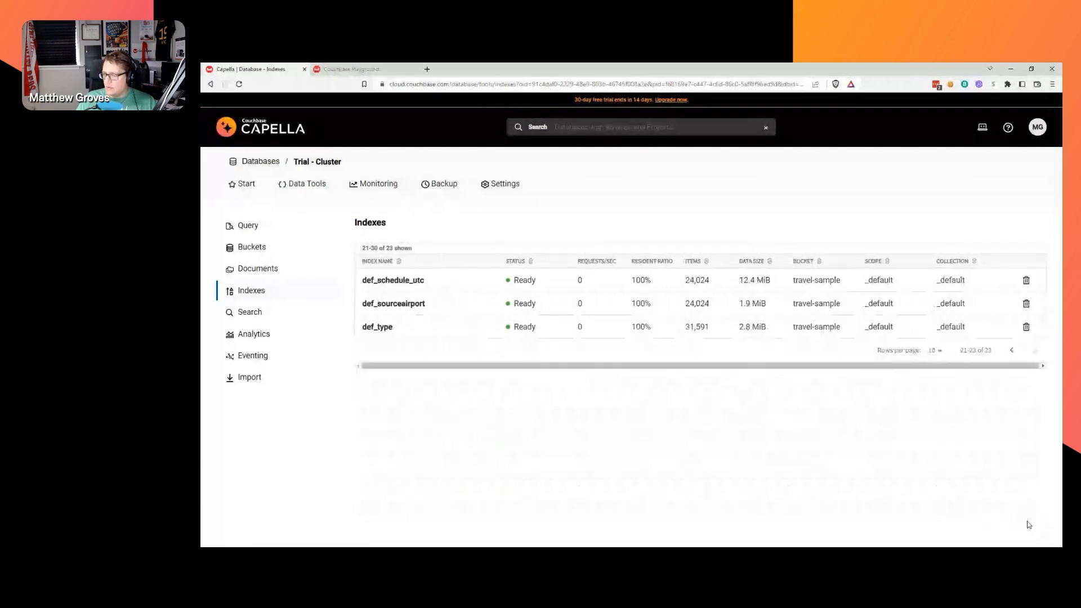
{"action": "left_click", "coordinate": [1012, 350]}
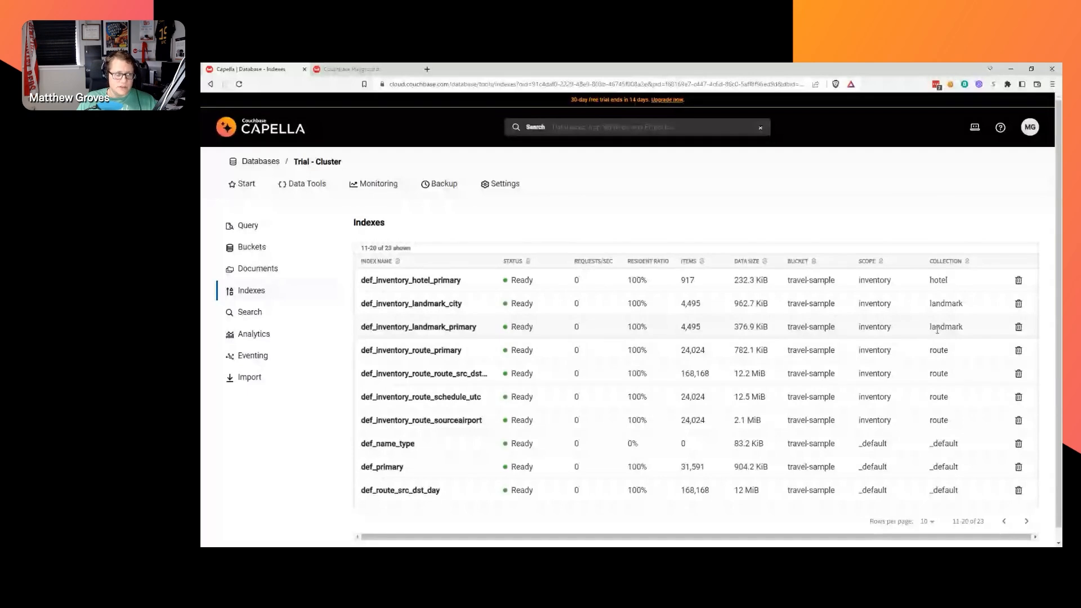
{"action": "left_click", "coordinate": [269, 323]}
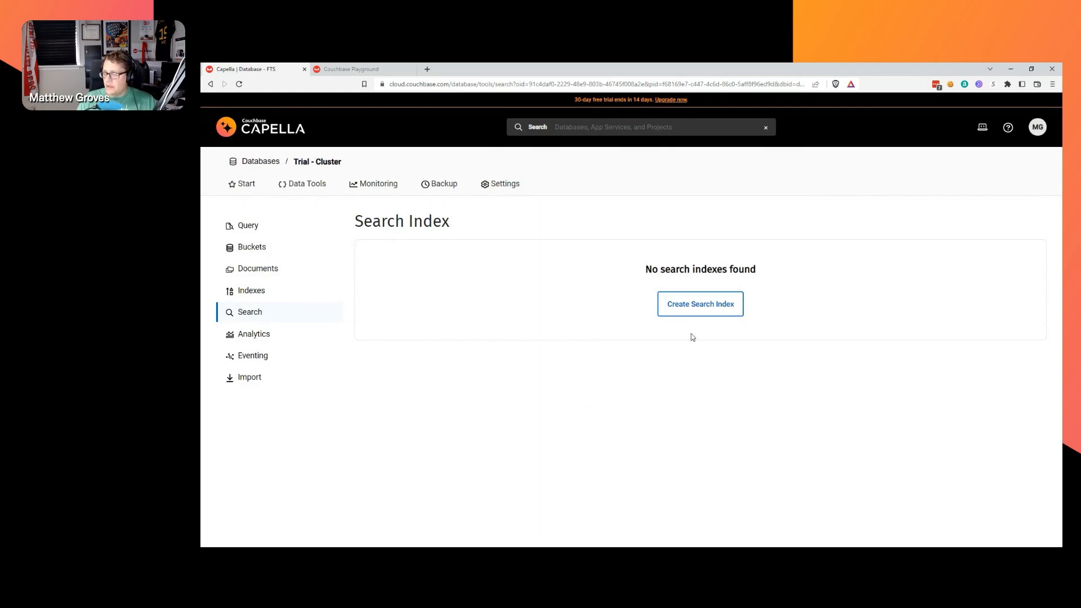
Start a new full text search index named ix_fts_content.
{"action": "left_click", "coordinate": [698, 305]}
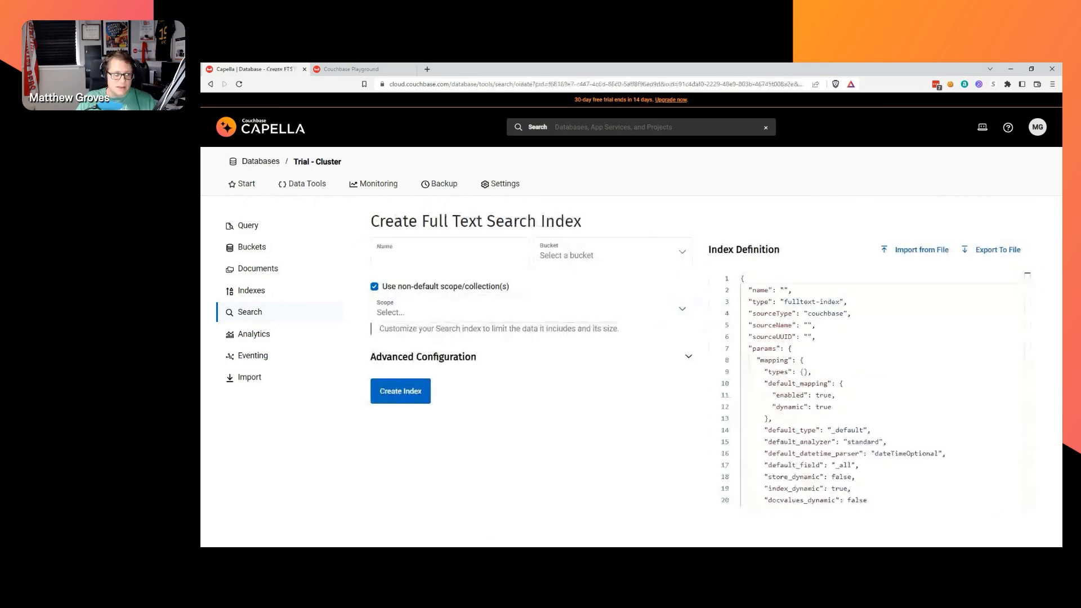
{"action": "left_click", "coordinate": [400, 258]}
{"action": "type", "text": "ix_fts_content"}
{"action": "left_click_drag", "start_coordinate": [386, 257], "coordinate": [428, 257]}
{"action": "left_click", "coordinate": [427, 257]}
Set bucket travel-sample and scope inventory, and expand Advanced Configuration.
{"action": "left_click", "coordinate": [574, 262]}
{"action": "left_click", "coordinate": [595, 281]}
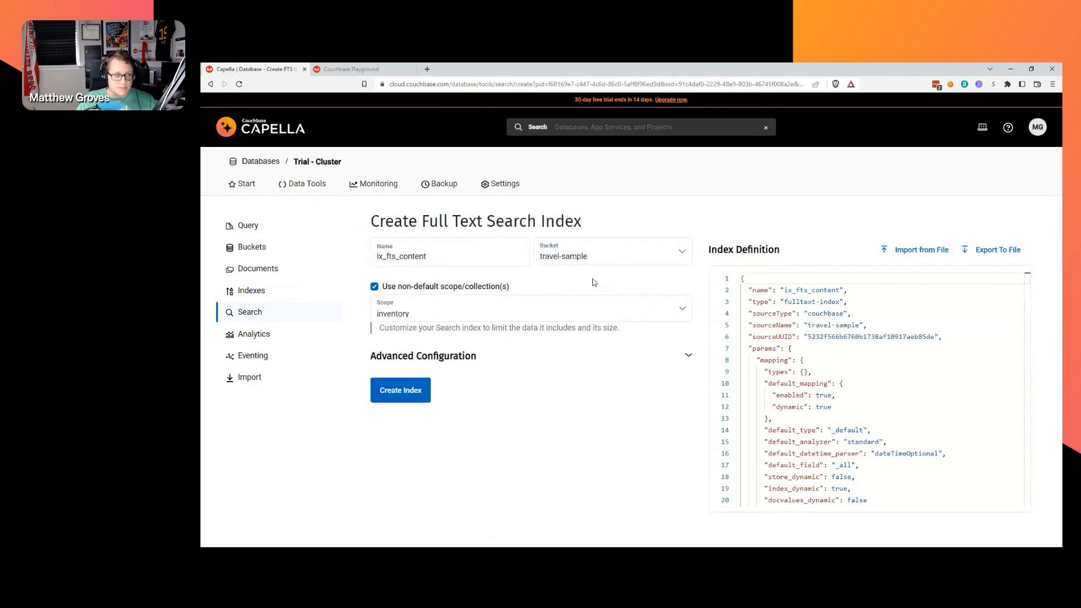
{"action": "left_click", "coordinate": [507, 313]}
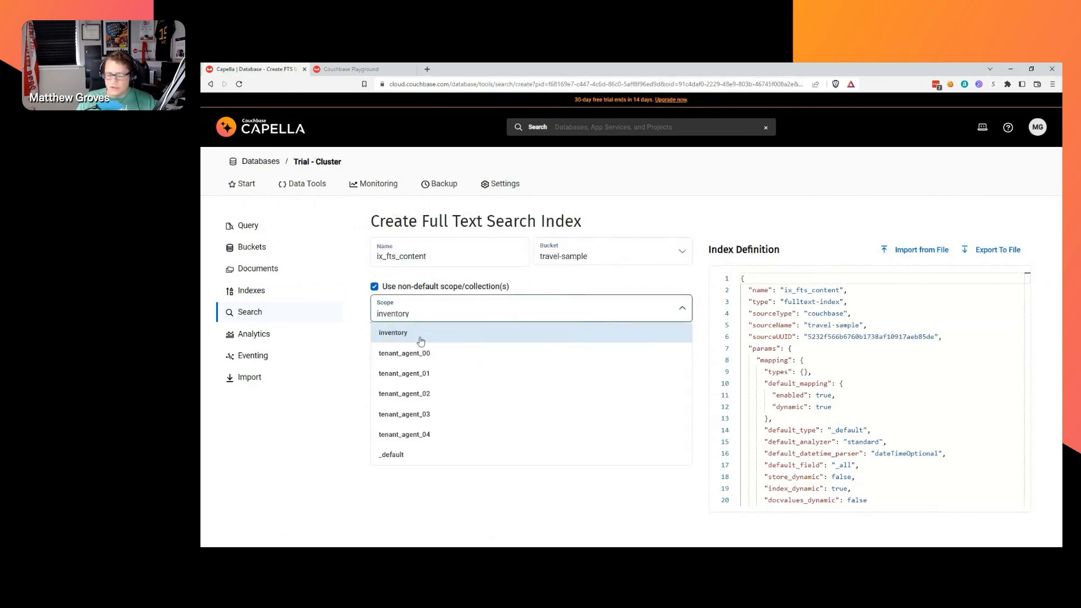
{"action": "left_click", "coordinate": [704, 325]}
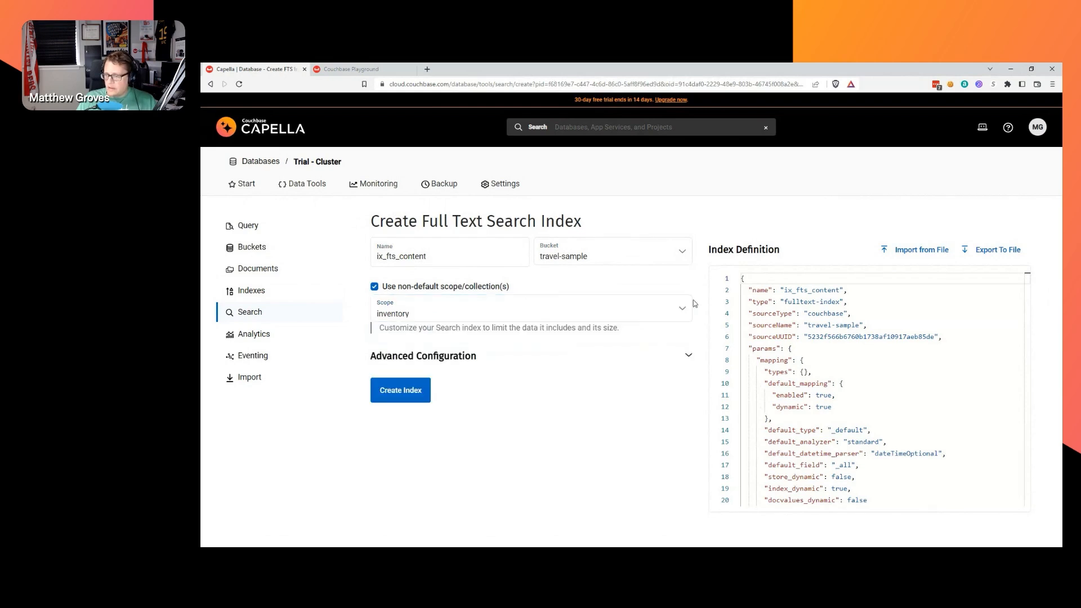
{"action": "left_click", "coordinate": [687, 358]}
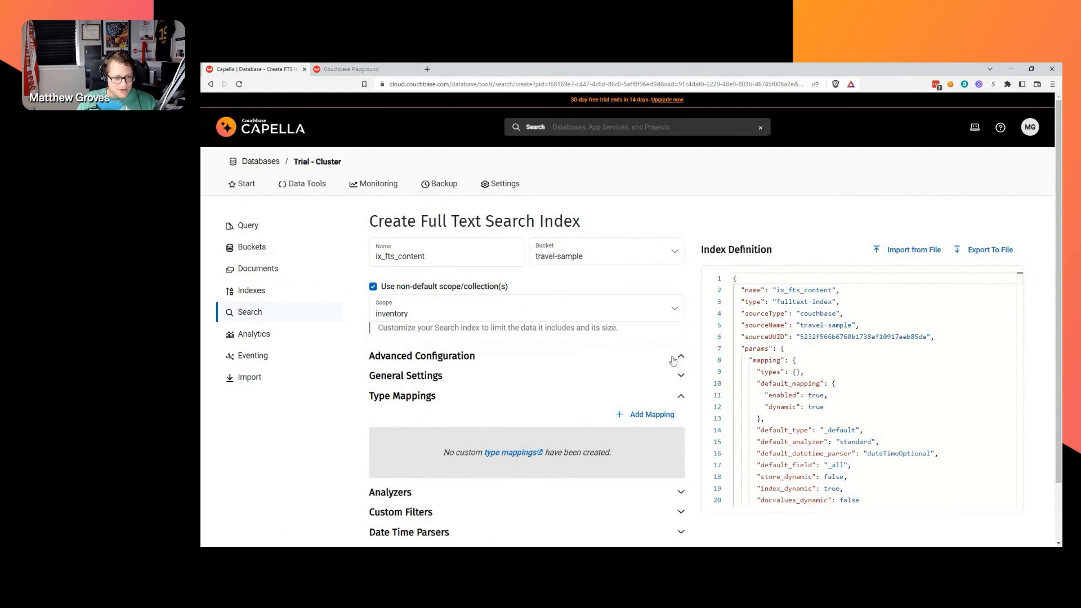
{"action": "scroll", "coordinate": [681, 358], "scroll_direction": "down", "scroll_amount": 2}
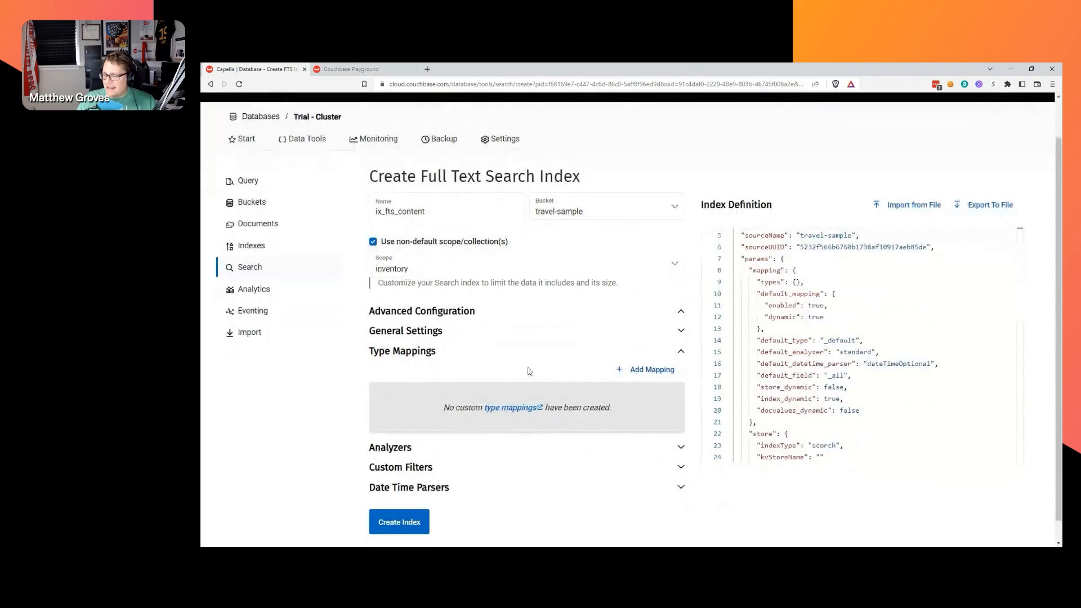
Add an inventory.landmark type mapping to the search index.
{"action": "left_click", "coordinate": [645, 370]}
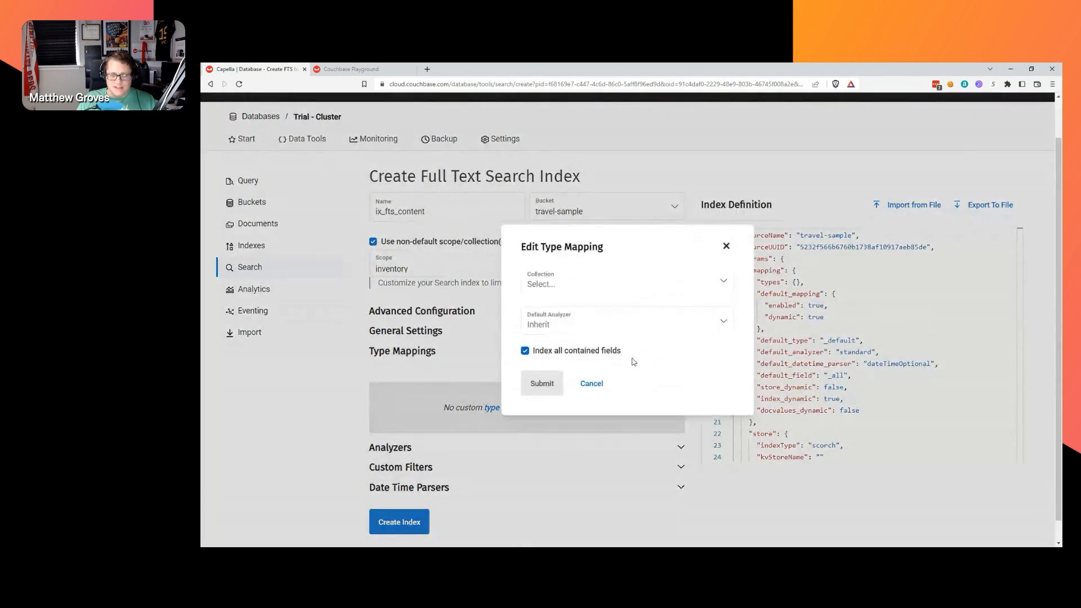
{"action": "left_click", "coordinate": [626, 293]}
{"action": "left_click", "coordinate": [574, 365]}
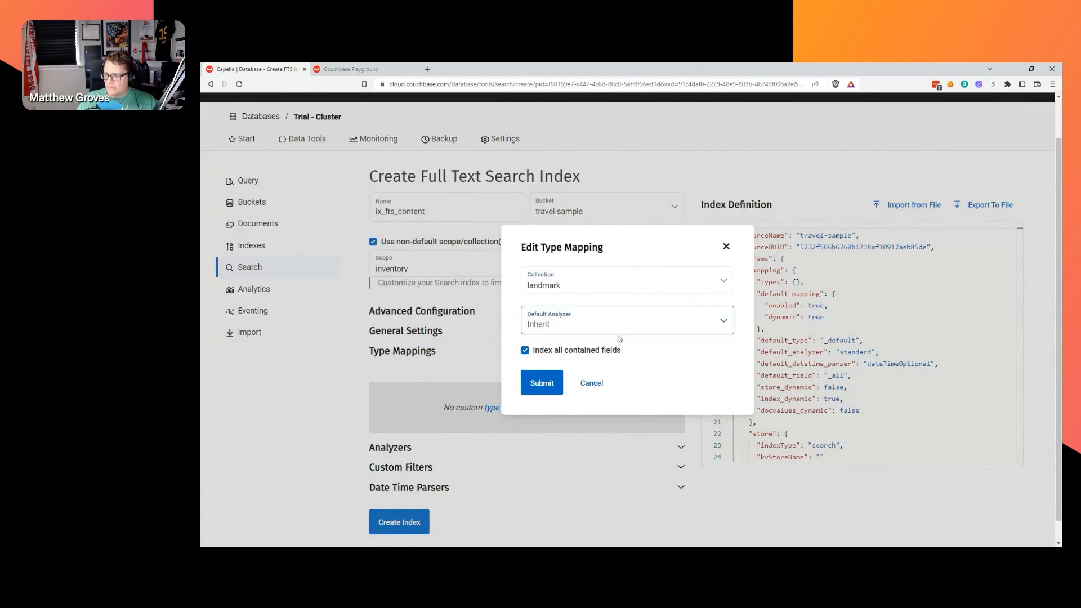
{"action": "left_click", "coordinate": [552, 382]}
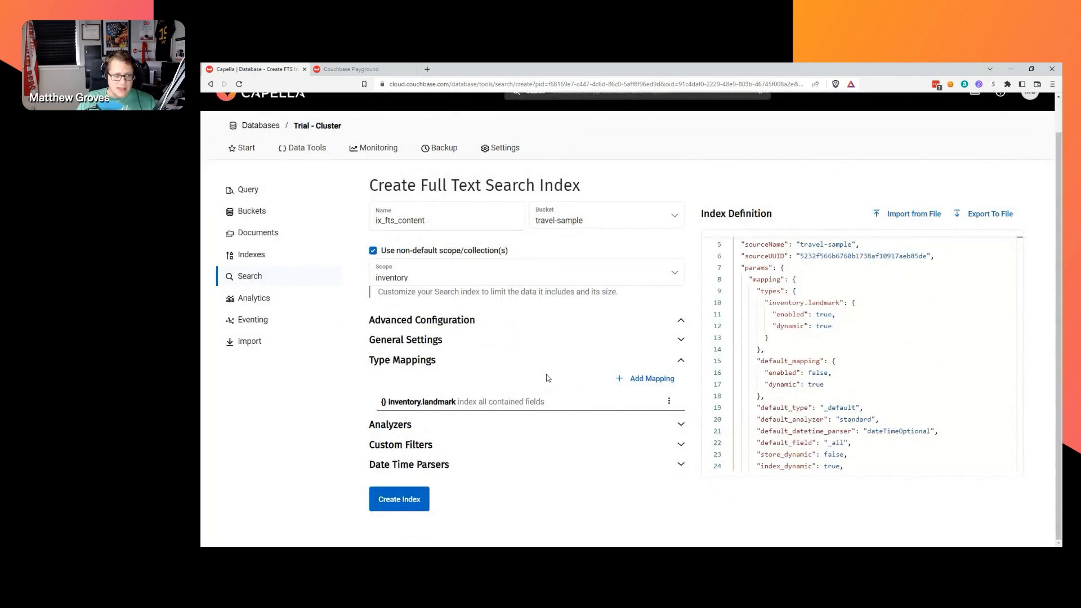
Turn on storing dynamic fields in general settings and create the ix_fts_content index.
{"action": "left_click", "coordinate": [473, 340]}
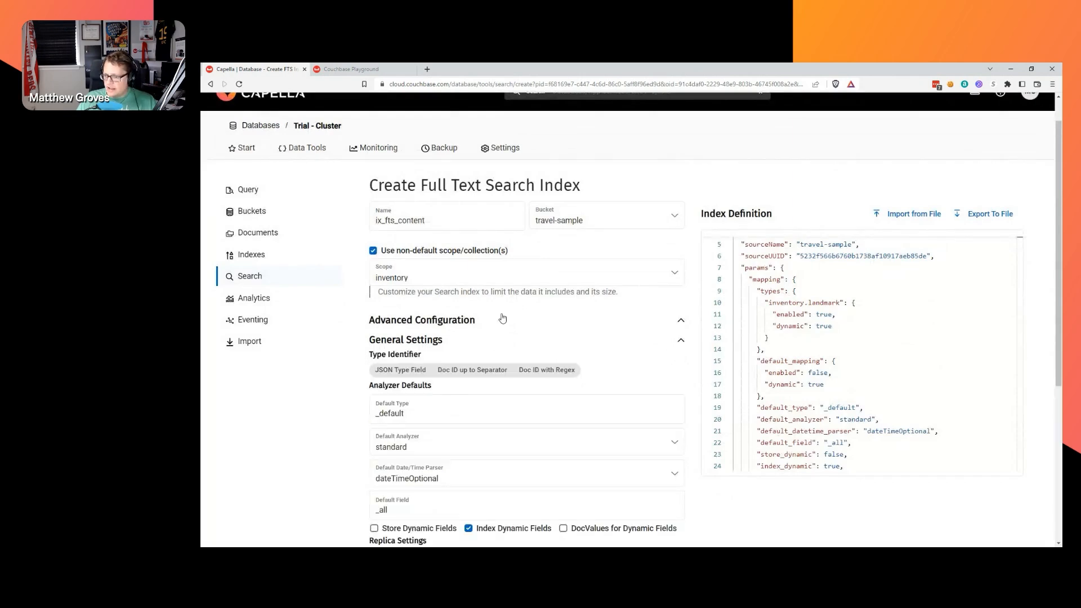
{"action": "scroll", "coordinate": [482, 332], "scroll_direction": "down", "scroll_amount": 2}
{"action": "left_click", "coordinate": [374, 439]}
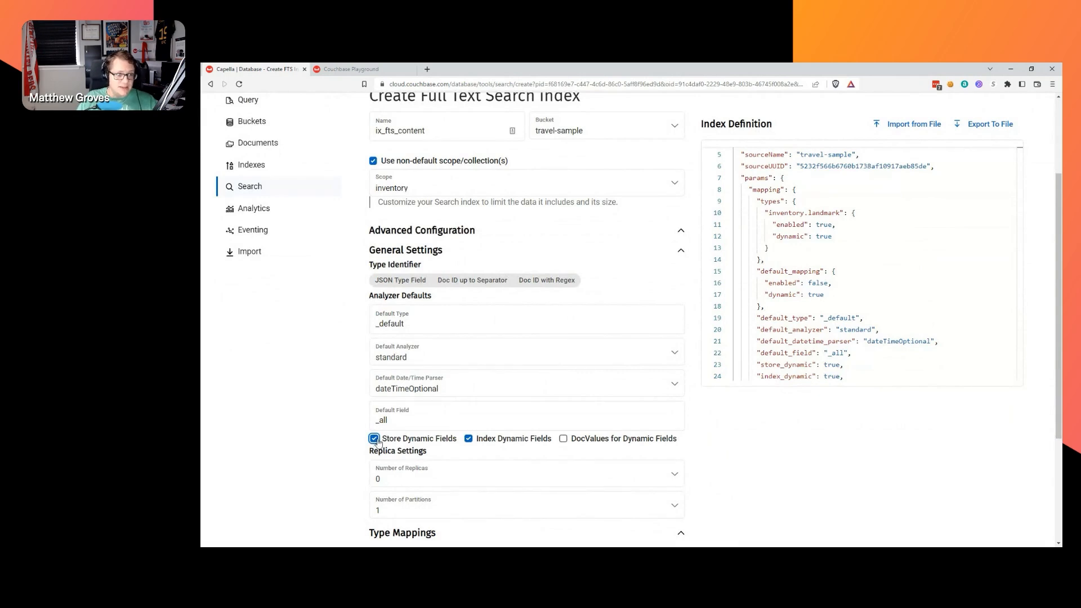
{"action": "scroll", "coordinate": [690, 413], "scroll_direction": "down", "scroll_amount": 3}
{"action": "scroll", "coordinate": [687, 417], "scroll_direction": "down", "scroll_amount": 1}
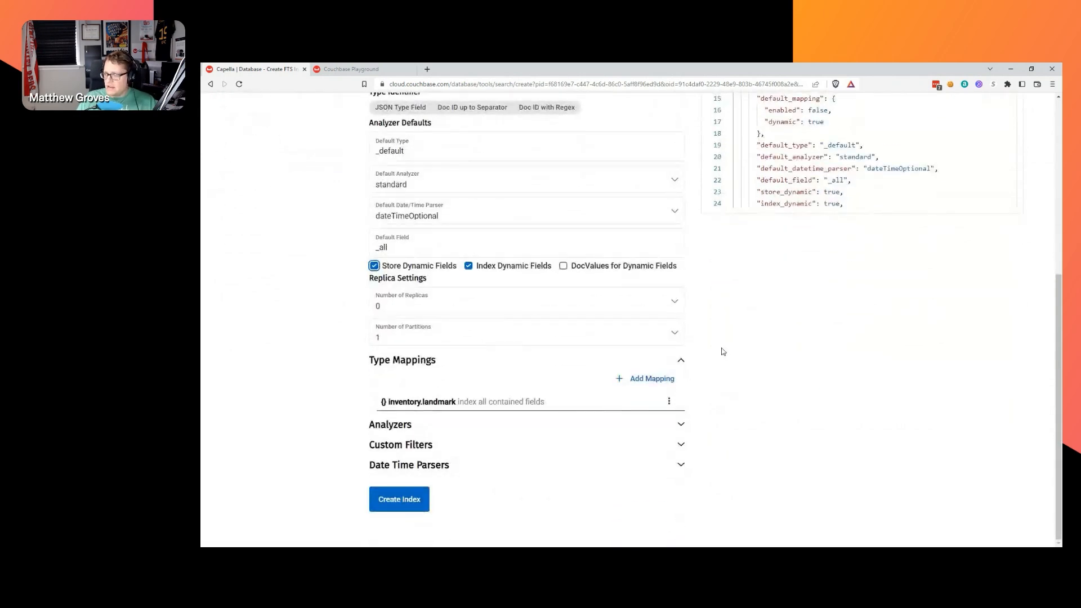
{"action": "scroll", "coordinate": [662, 363], "scroll_direction": "up", "scroll_amount": 5}
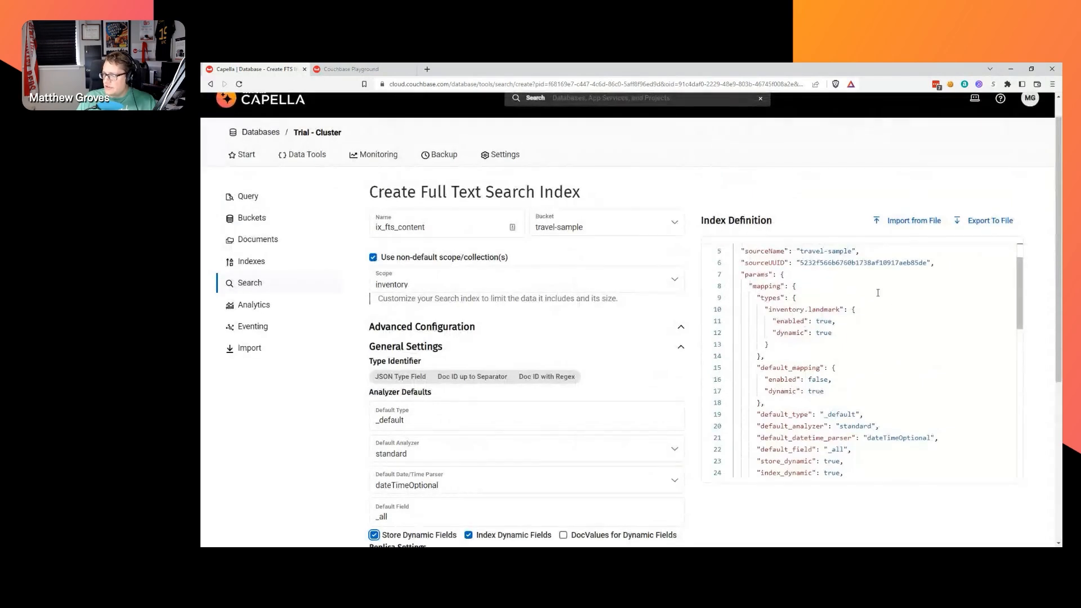
{"action": "left_click_drag", "start_coordinate": [1017, 291], "coordinate": [1016, 266]}
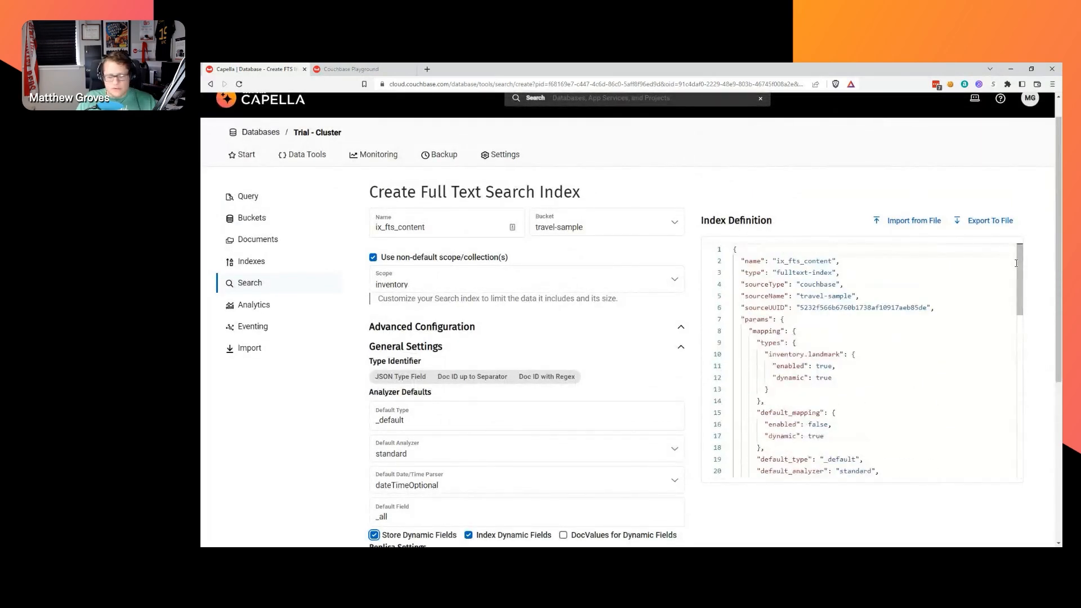
{"action": "key", "text": "alt+Tab"}
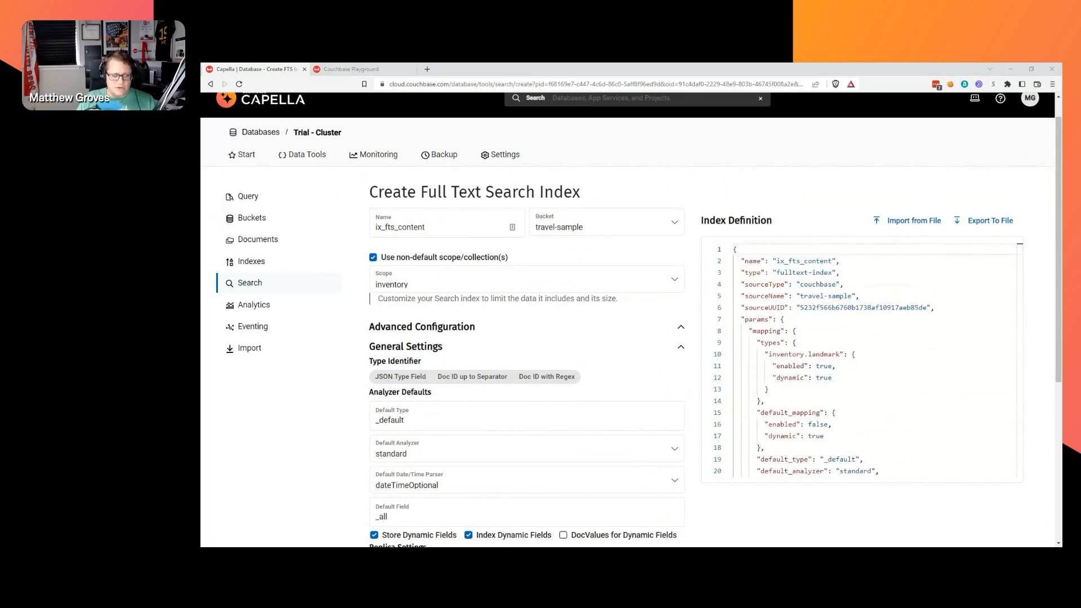
{"action": "key", "text": "alt+Tab"}
{"action": "scroll", "coordinate": [730, 459], "scroll_direction": "down", "scroll_amount": 3}
{"action": "scroll", "coordinate": [725, 489], "scroll_direction": "down", "scroll_amount": 6}
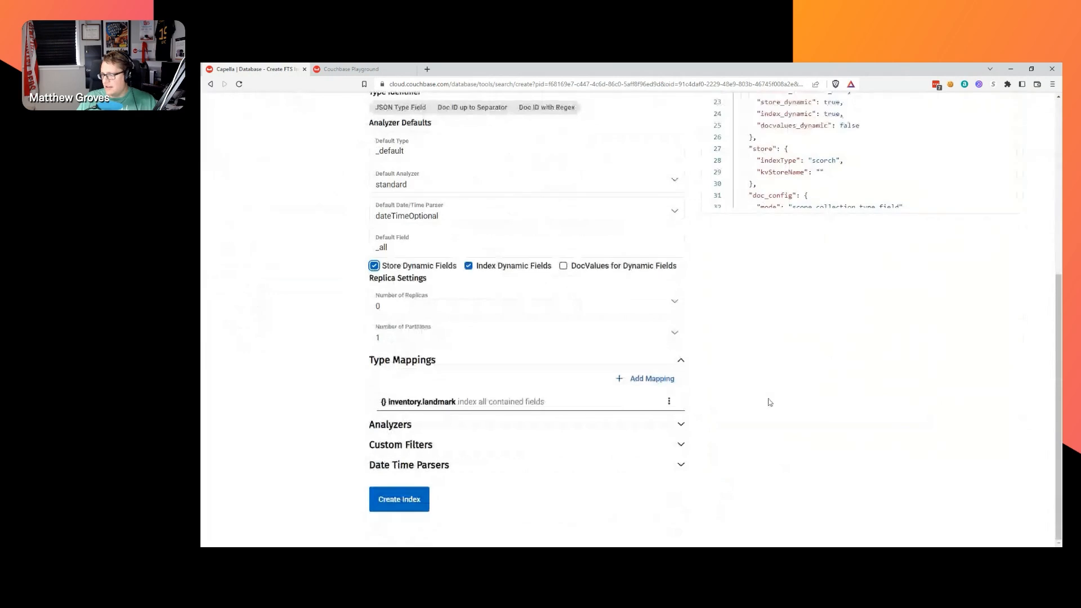
{"action": "left_click", "coordinate": [398, 500]}
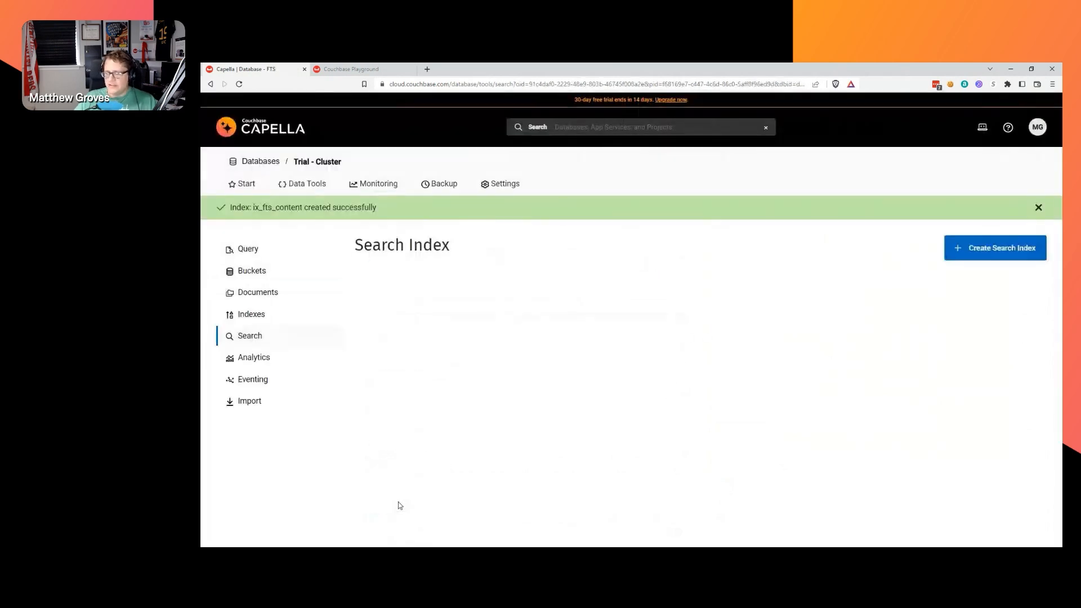
Dismiss the creation banner and open the Search page for ix_fts_content from its actions menu.
{"action": "left_click", "coordinate": [1038, 208]}
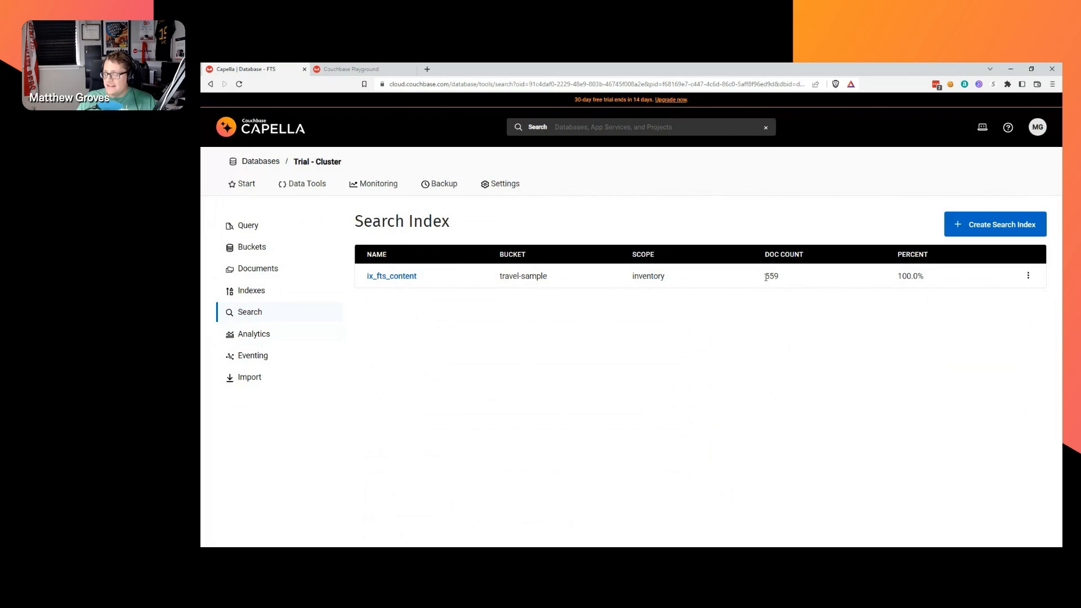
{"action": "key", "text": "alt+Tab"}
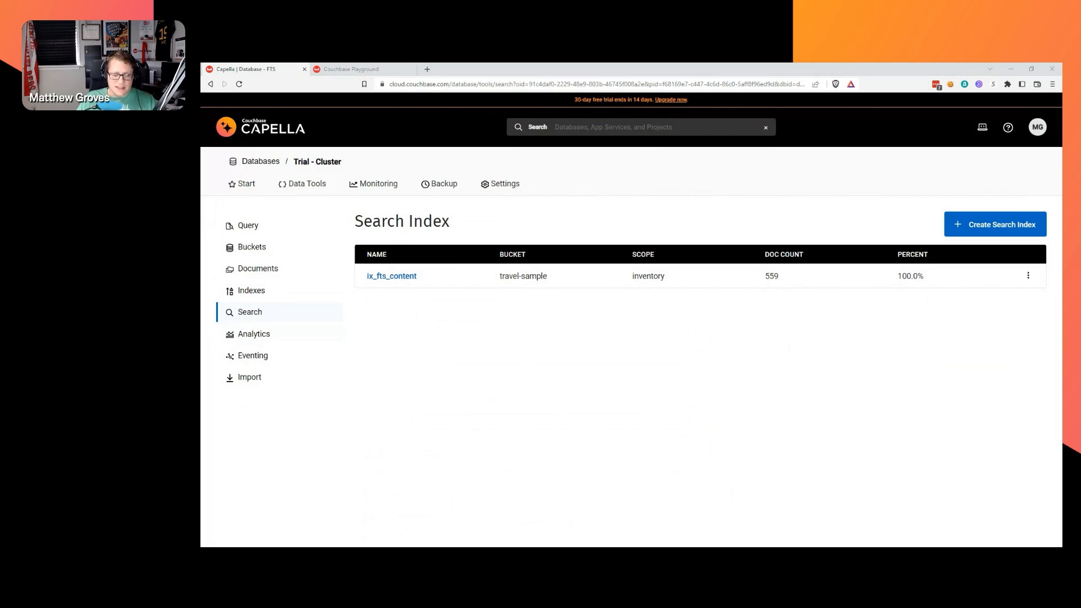
{"action": "key", "text": "alt+Tab"}
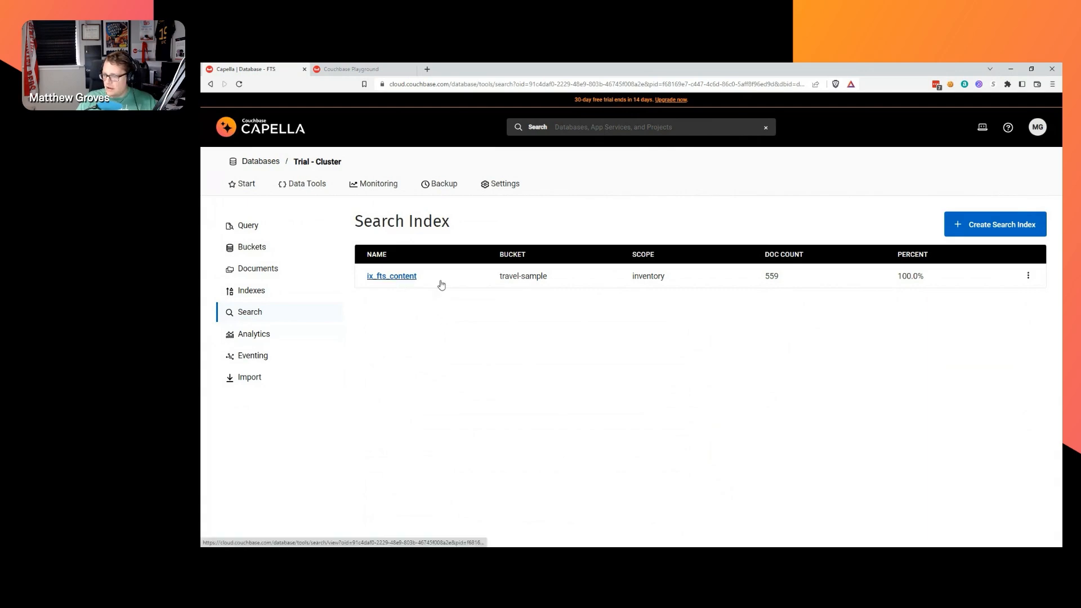
{"action": "left_click", "coordinate": [1027, 275]}
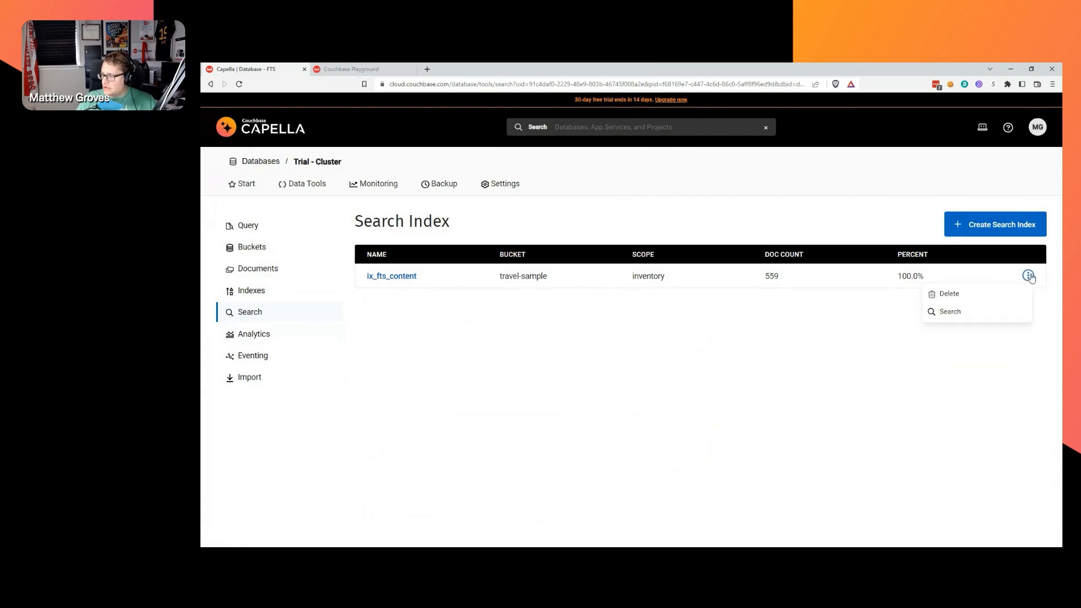
{"action": "left_click", "coordinate": [966, 310]}
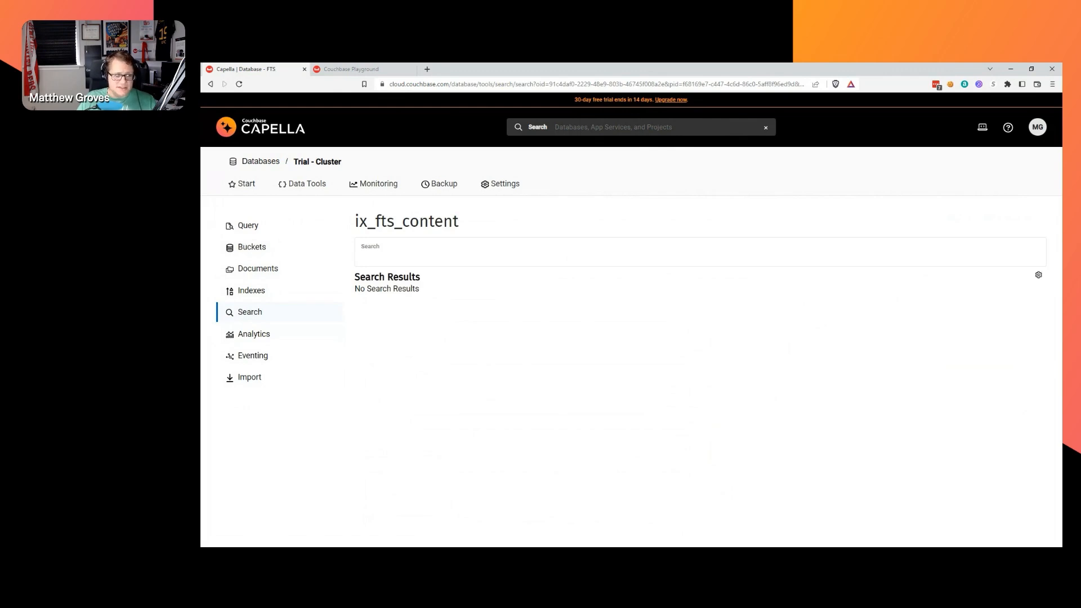
Run a 'breakfast' query against ix_fts_content and scroll through the hits.
{"action": "left_click", "coordinate": [372, 254]}
{"action": "type", "text": "breakfast"}
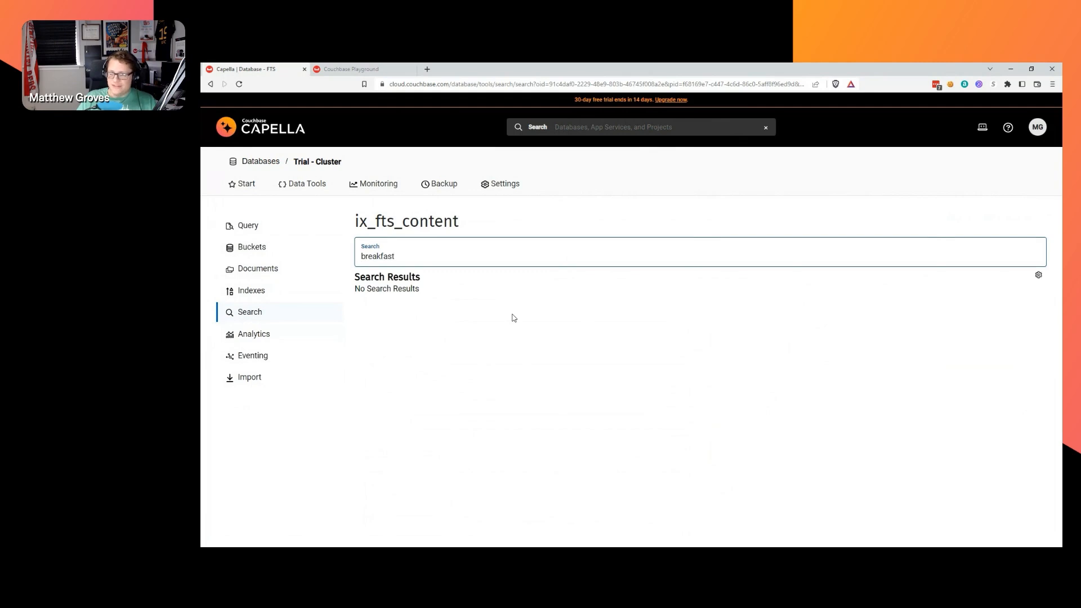
{"action": "key", "text": "Return"}
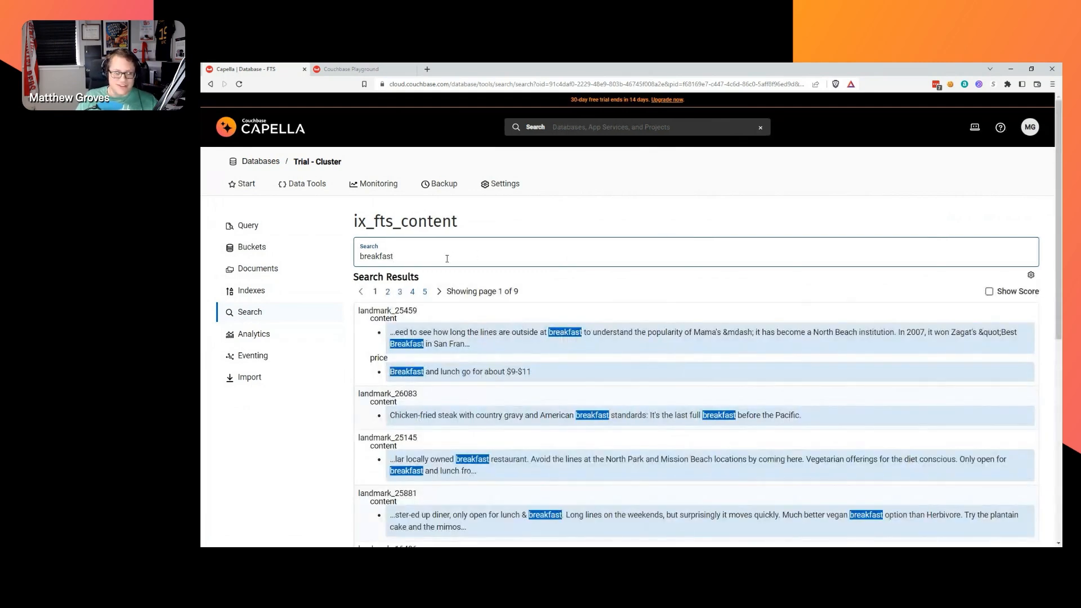
{"action": "scroll", "coordinate": [651, 265], "scroll_direction": "down", "scroll_amount": 1}
{"action": "scroll", "coordinate": [651, 265], "scroll_direction": "down", "scroll_amount": 1}
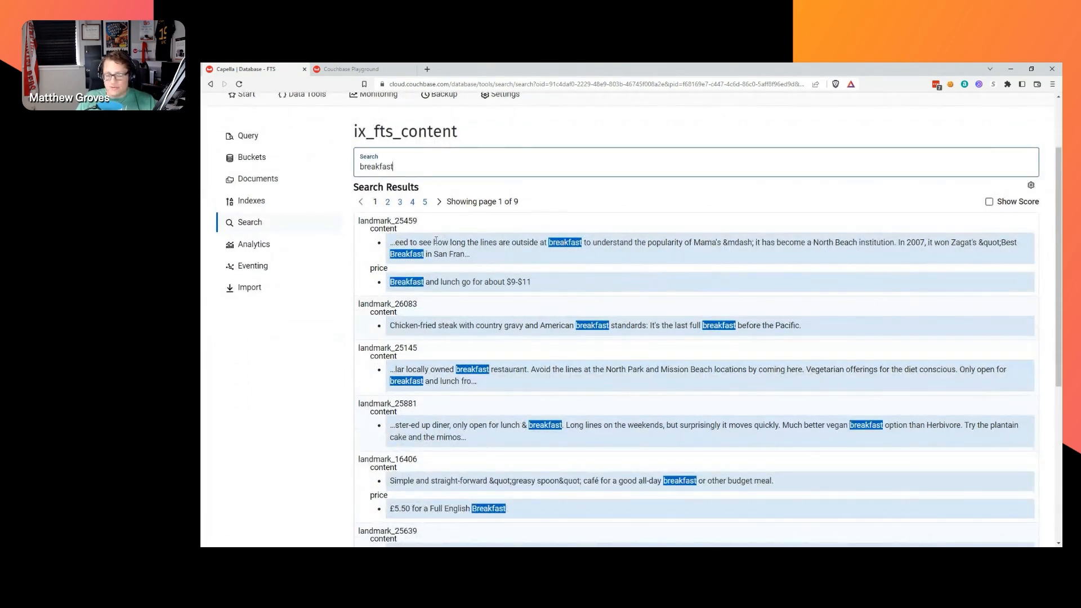
{"action": "key", "text": "alt+Tab"}
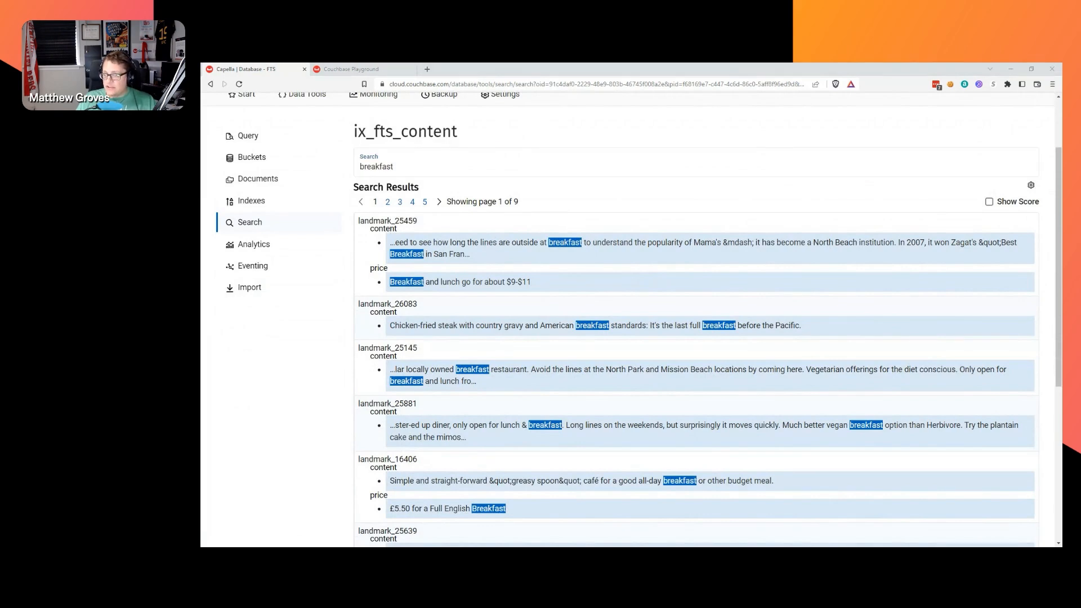
{"action": "key", "text": "alt+Tab"}
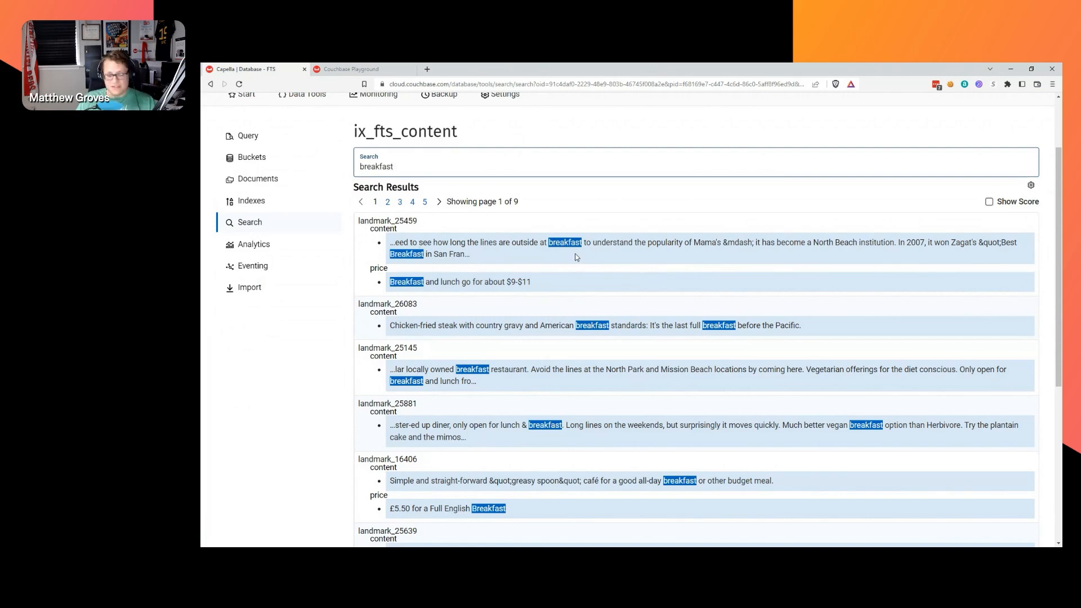
Toggle score breakdowns, copy the top hit ID landmark_25459, and go to Documents.
{"action": "left_click", "coordinate": [989, 202]}
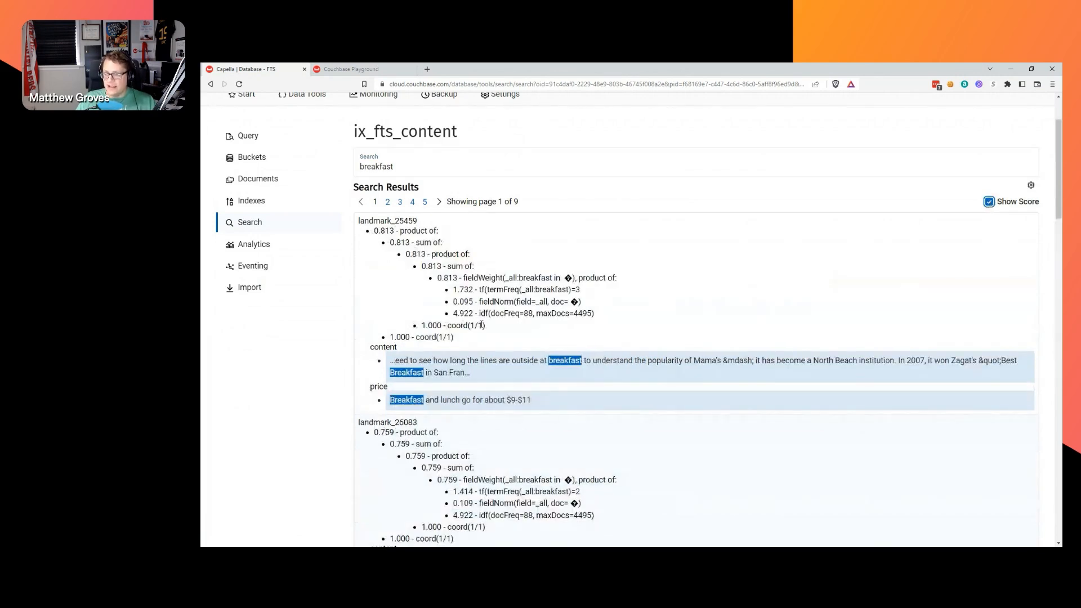
{"action": "left_click", "coordinate": [988, 202]}
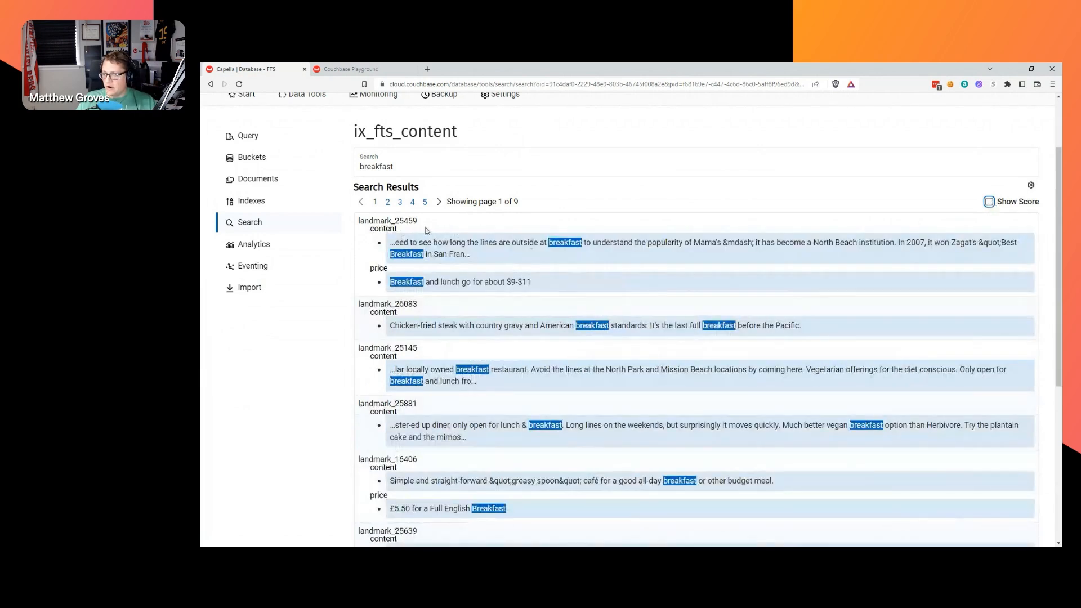
{"action": "double_click", "coordinate": [404, 221]}
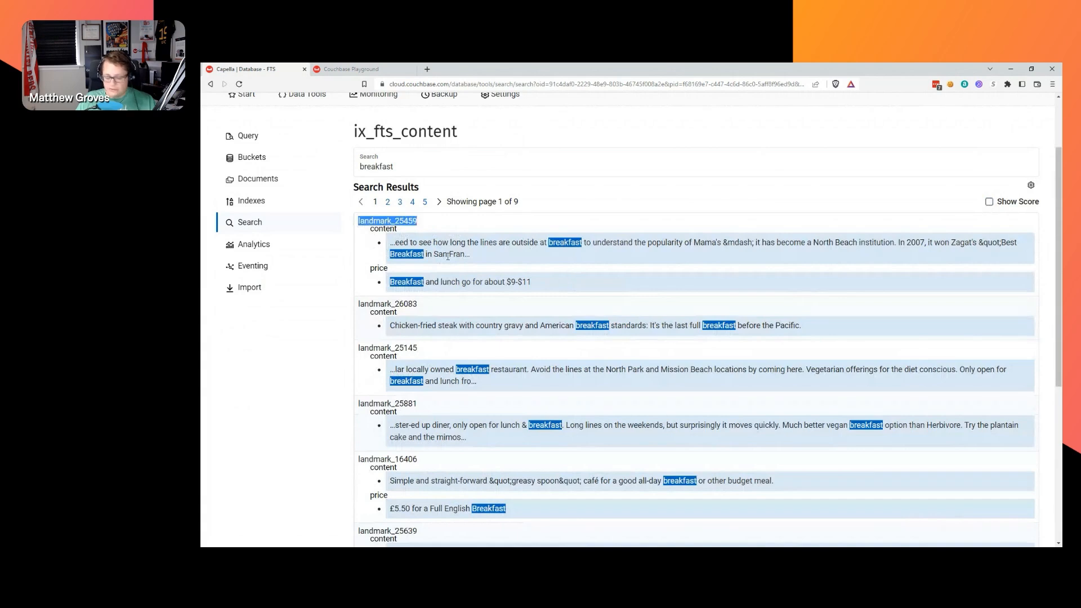
{"action": "left_click", "coordinate": [504, 256]}
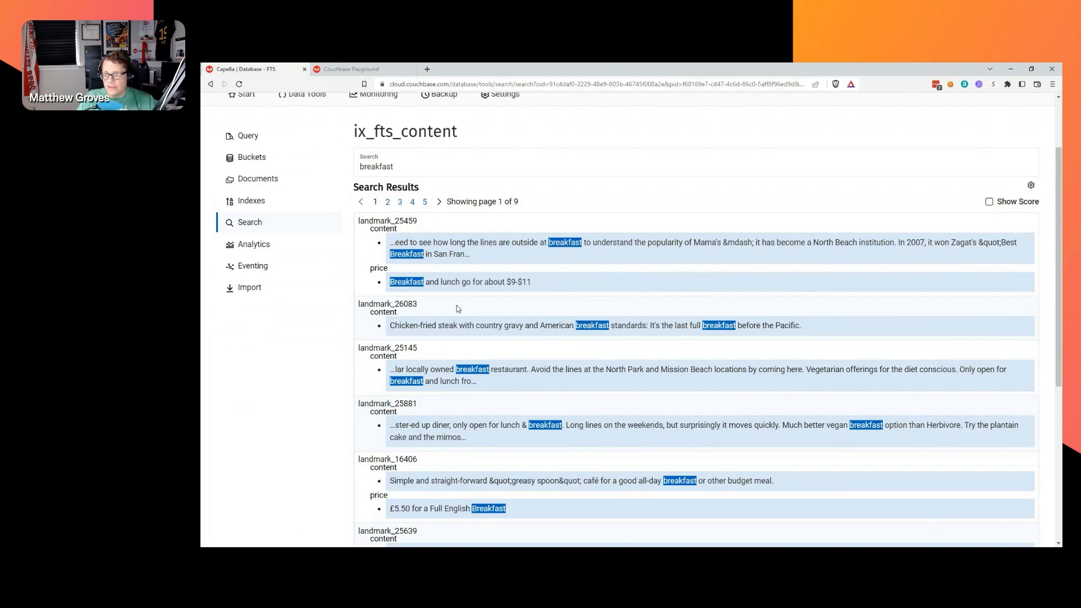
{"action": "double_click", "coordinate": [409, 221]}
{"action": "key", "text": "ctrl+c"}
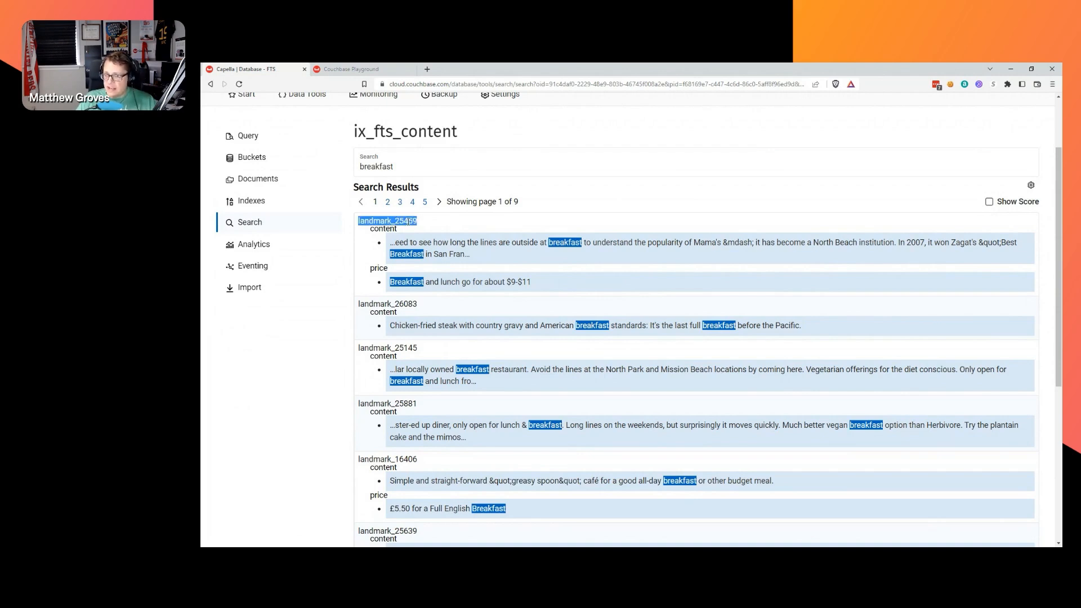
{"action": "left_click", "coordinate": [269, 180]}
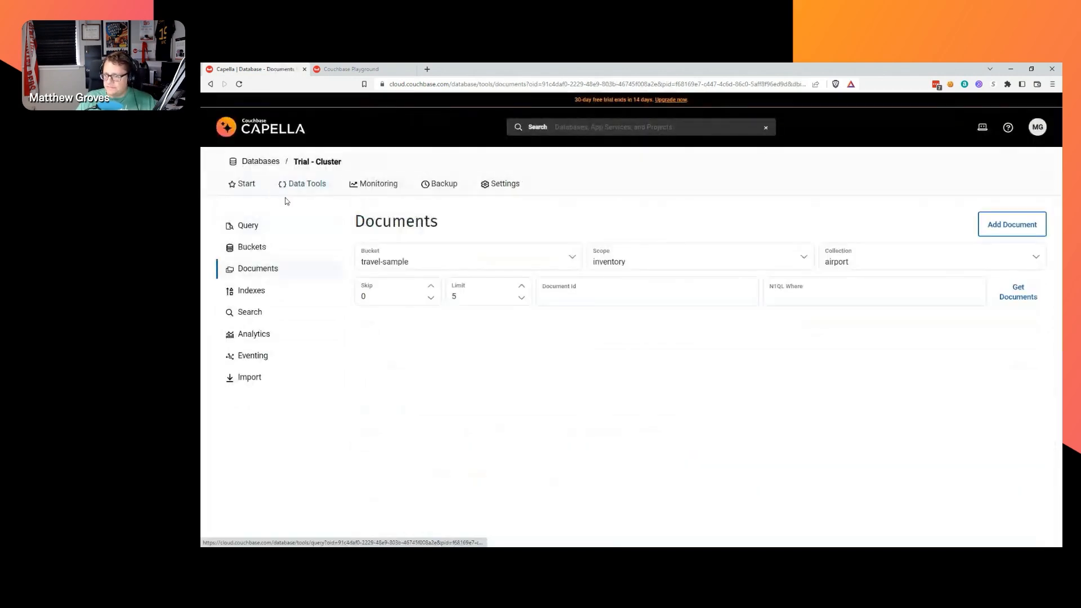
Filter the landmark collection by ID landmark_25459 and open that document in the editor.
{"action": "left_click", "coordinate": [832, 267]}
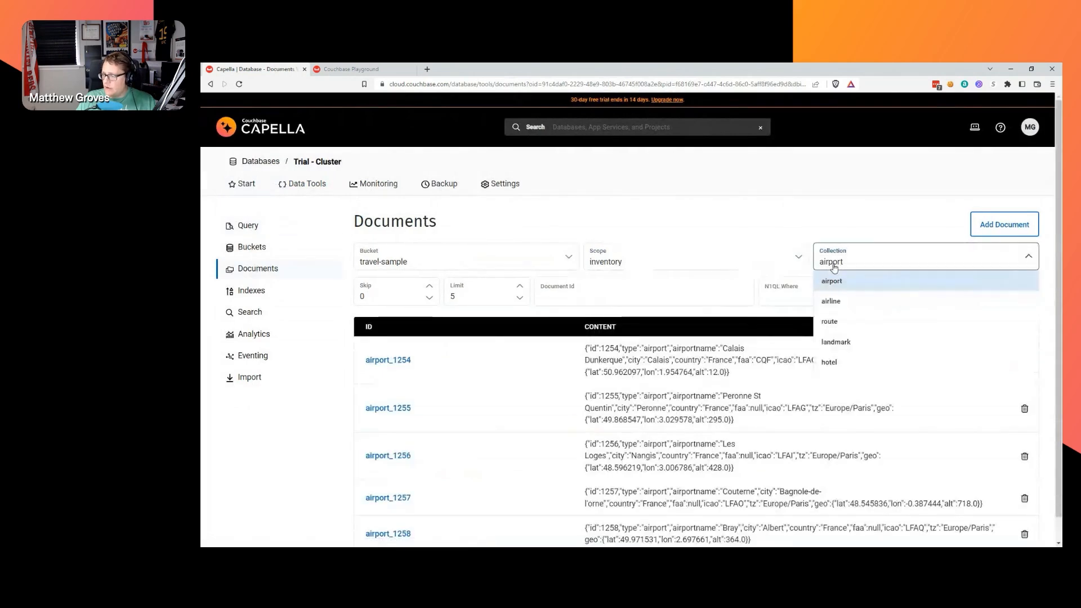
{"action": "left_click", "coordinate": [837, 342]}
{"action": "left_click", "coordinate": [647, 292]}
{"action": "key", "text": "ctrl+v"}
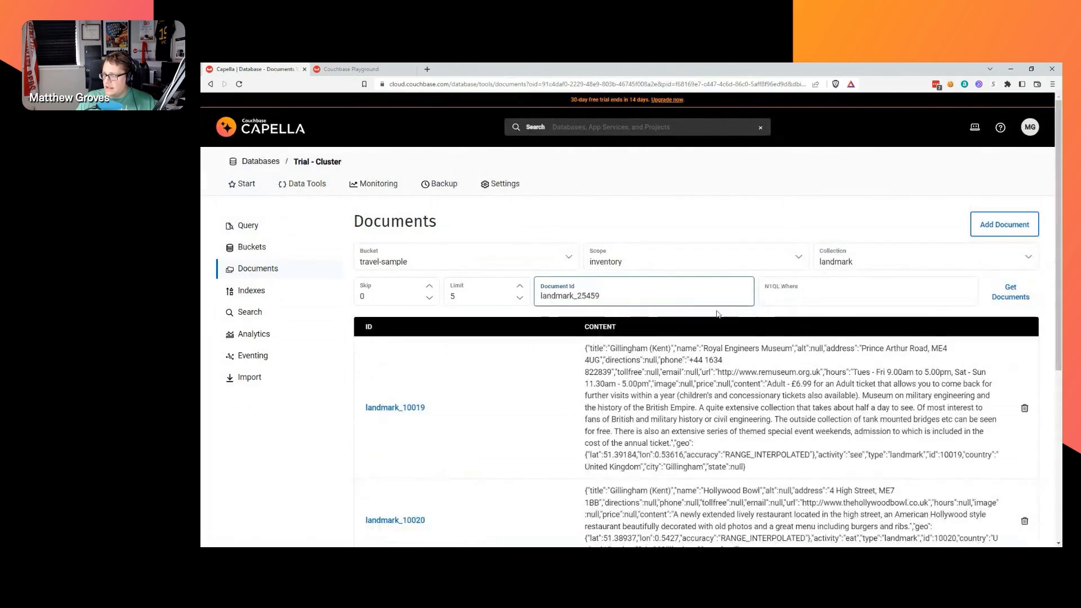
{"action": "key", "text": "Return"}
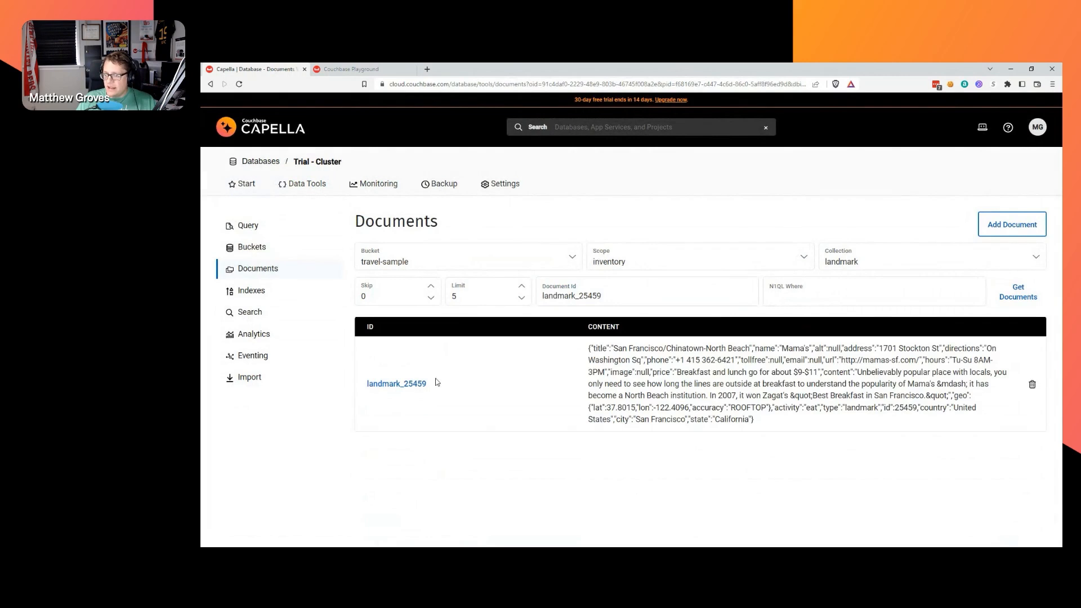
{"action": "left_click", "coordinate": [398, 384]}
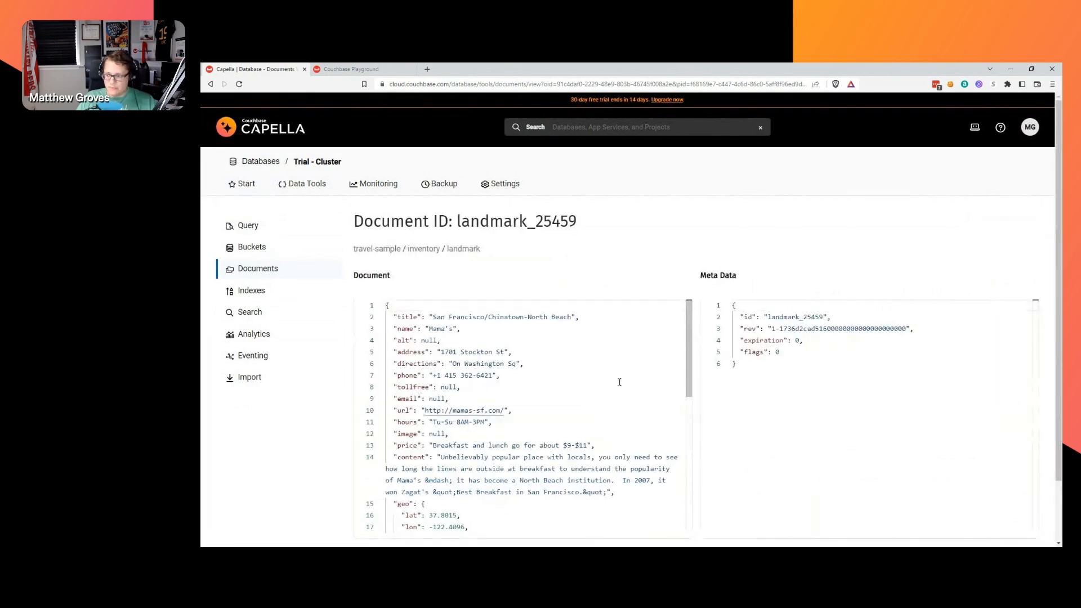
Highlight the 'breakfast' matches in landmark_25459, then return to the search index list unsaved.
{"action": "scroll", "coordinate": [563, 388], "scroll_direction": "down", "scroll_amount": 1}
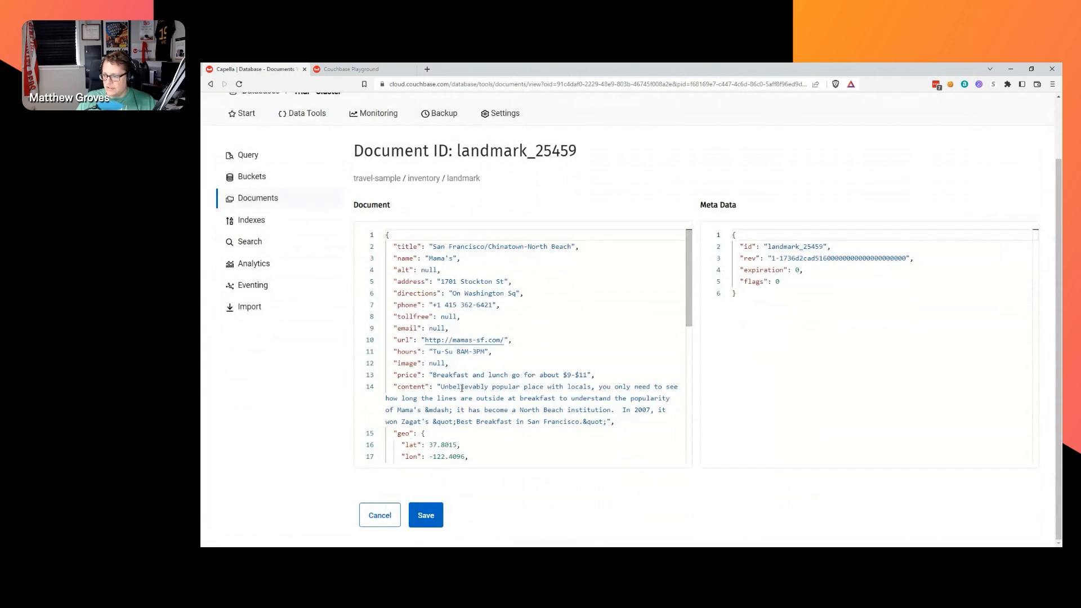
{"action": "double_click", "coordinate": [522, 398]}
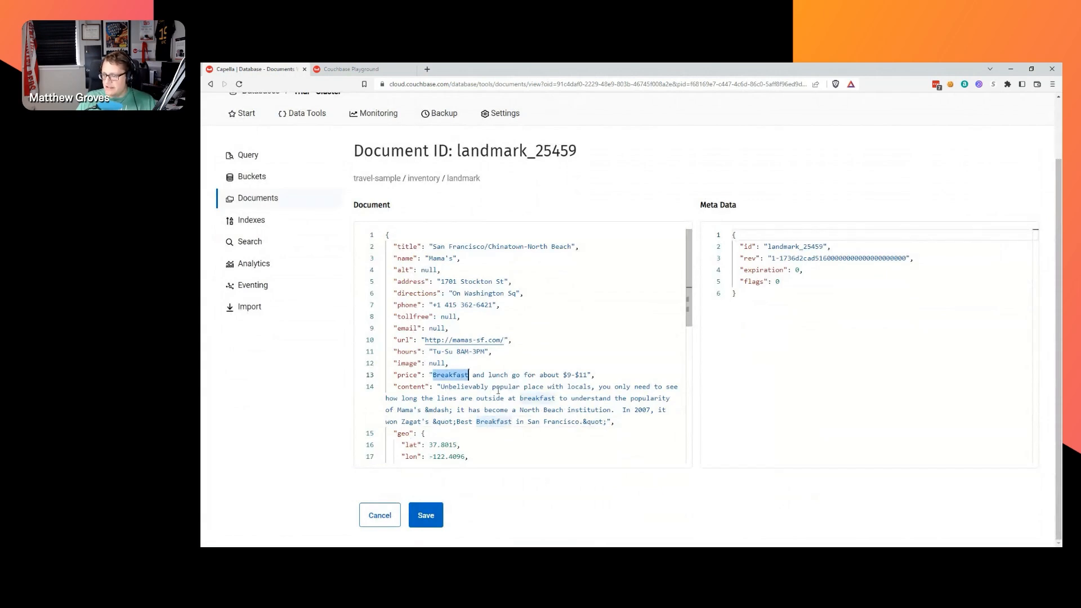
{"action": "scroll", "coordinate": [501, 351], "scroll_direction": "down", "scroll_amount": 2}
{"action": "scroll", "coordinate": [501, 351], "scroll_direction": "down", "scroll_amount": 3}
{"action": "scroll", "coordinate": [504, 369], "scroll_direction": "up", "scroll_amount": 7}
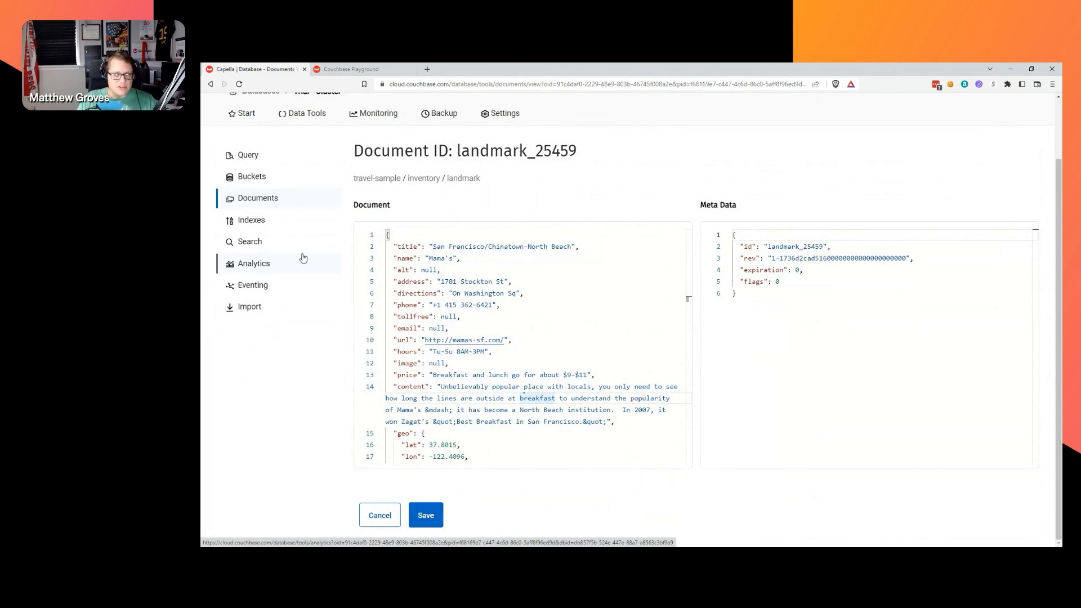
{"action": "left_click", "coordinate": [270, 243]}
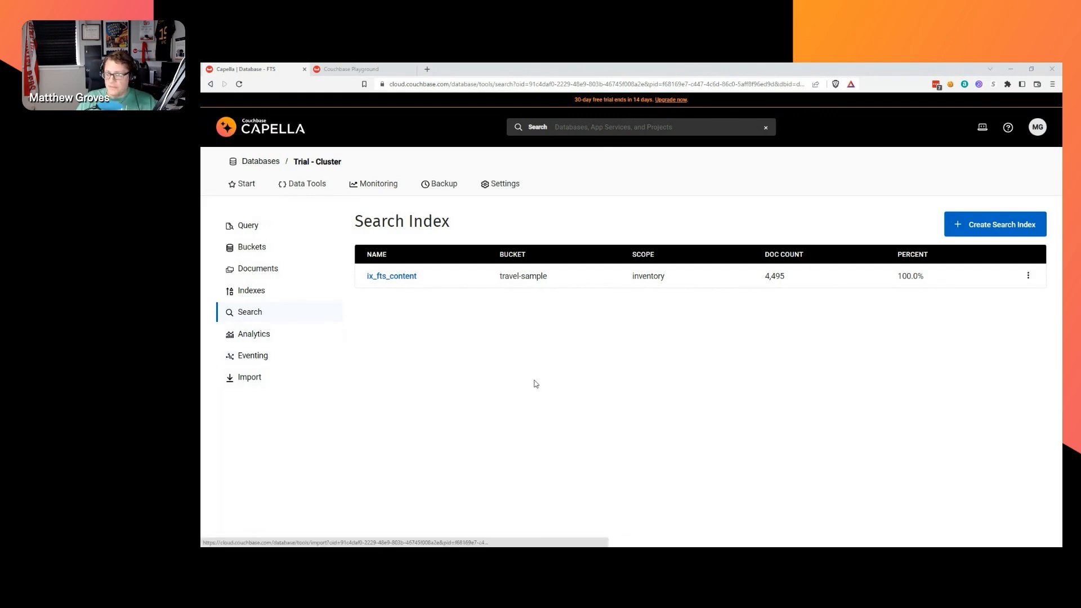
Open a new browser tab and paste in the couchbase.com/products/capella/trust address.
{"action": "left_click", "coordinate": [244, 186]}
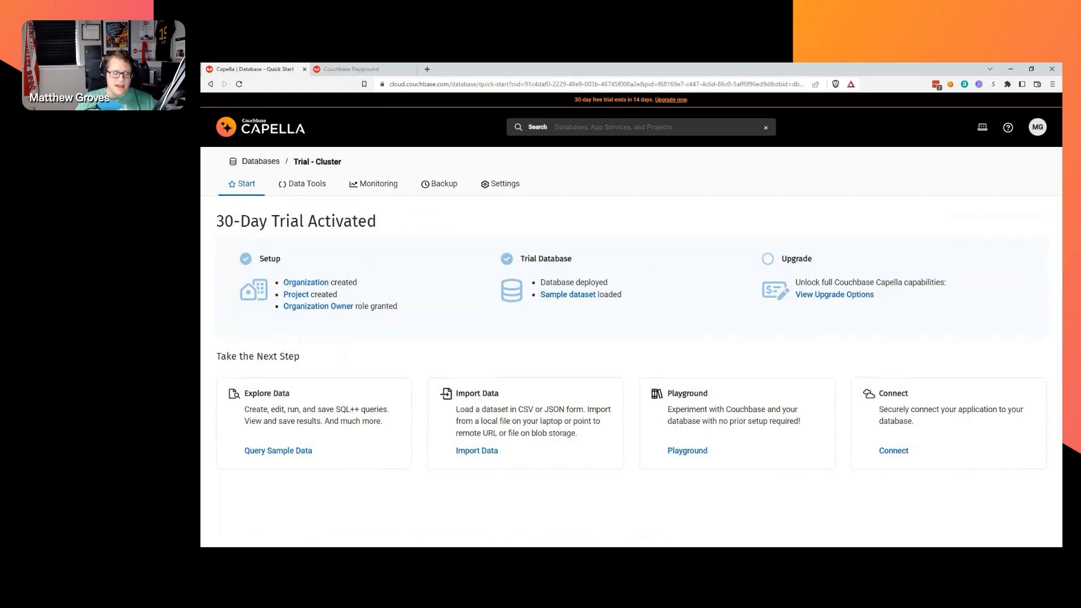
{"action": "key", "text": "alt+Tab"}
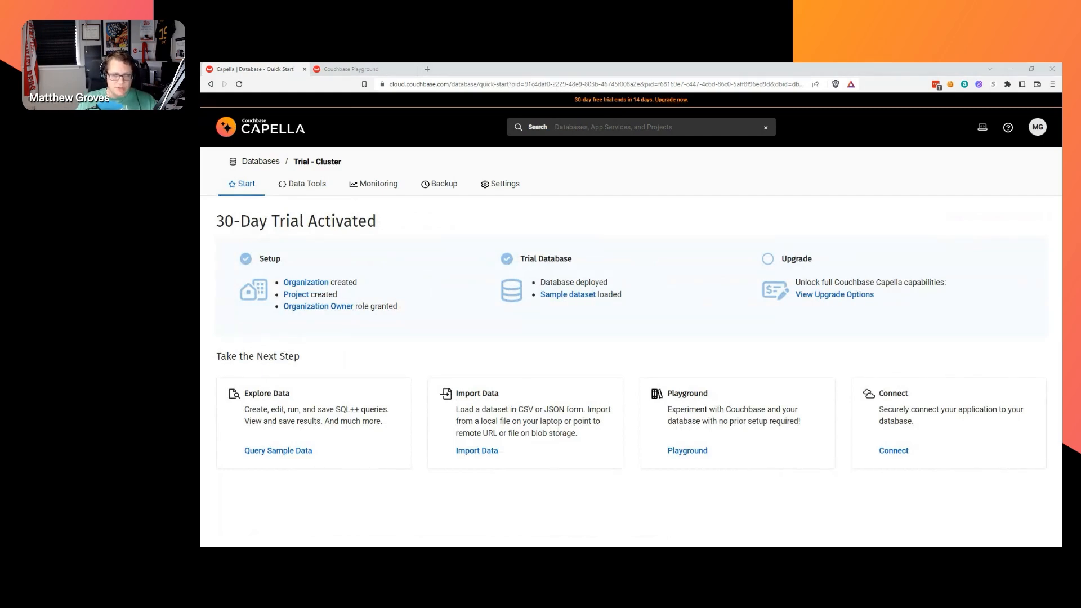
{"action": "left_click", "coordinate": [426, 69]}
{"action": "type", "text": "couchbase.com/products/capella/trust"}
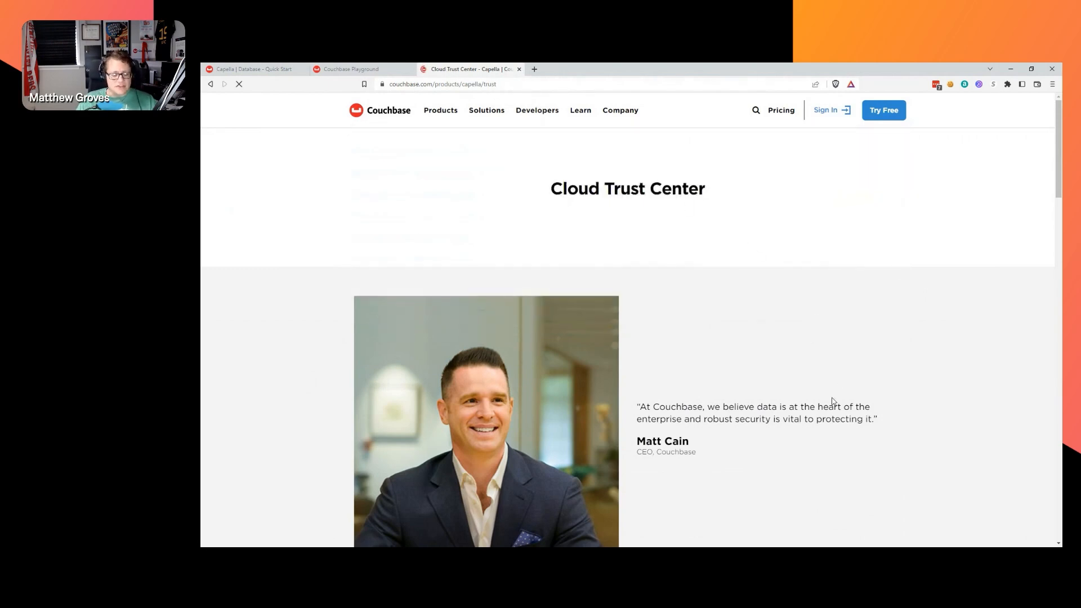
Scroll through the Trust Center's security sections down to Compliance.
{"action": "scroll", "coordinate": [799, 333], "scroll_direction": "down", "scroll_amount": 4}
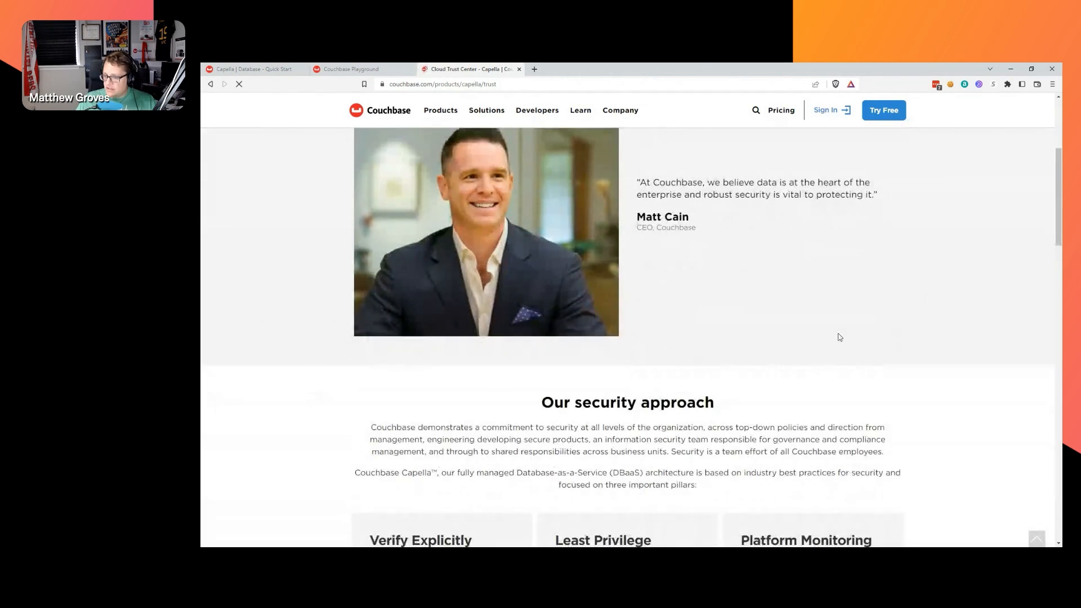
{"action": "scroll", "coordinate": [837, 337], "scroll_direction": "down", "scroll_amount": 4}
{"action": "scroll", "coordinate": [903, 337], "scroll_direction": "down", "scroll_amount": 10}
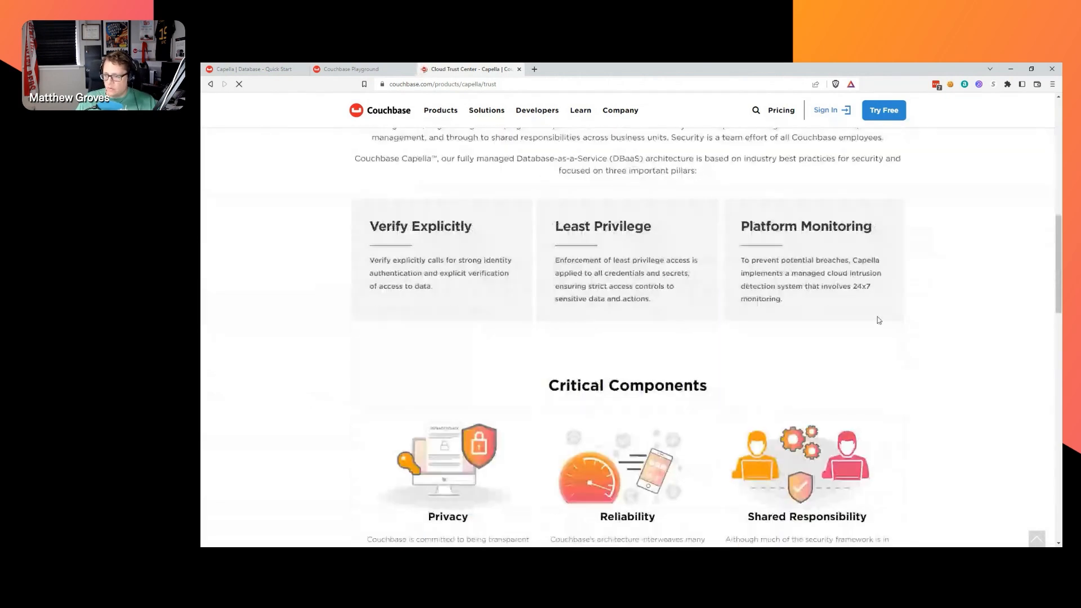
{"action": "scroll", "coordinate": [917, 333], "scroll_direction": "down", "scroll_amount": 2}
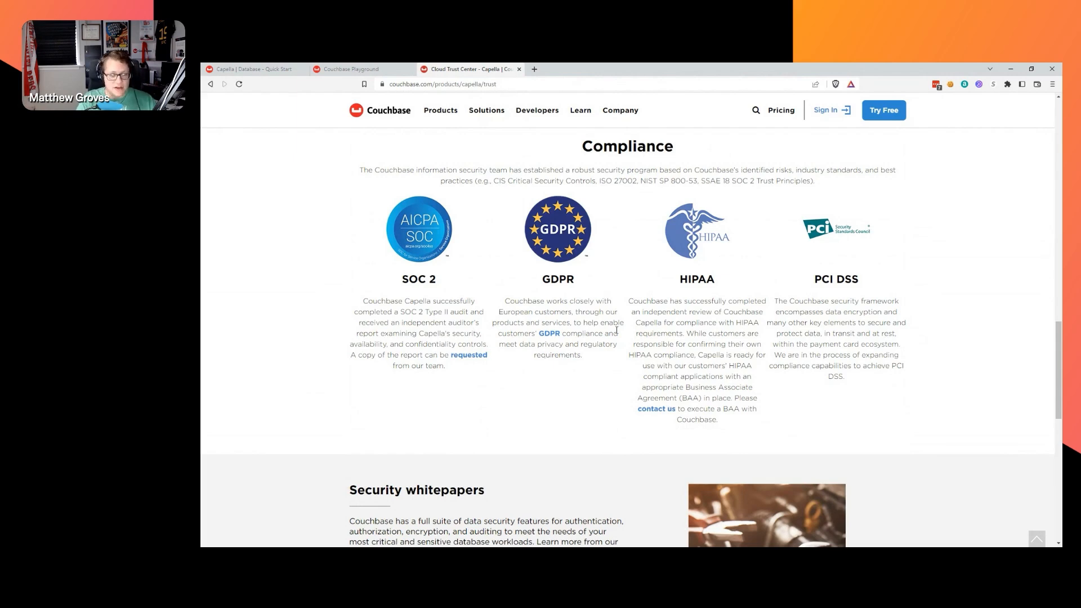
{"action": "scroll", "coordinate": [603, 377], "scroll_direction": "down", "scroll_amount": 3}
{"action": "scroll", "coordinate": [602, 376], "scroll_direction": "up", "scroll_amount": 3}
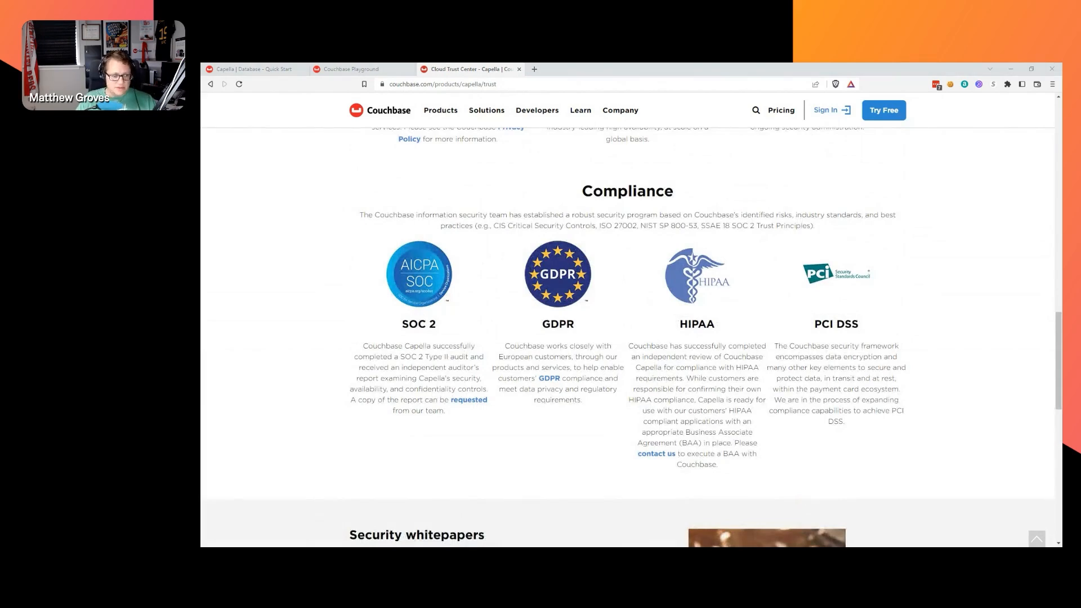
Load the Capella Storage Engines documentation page from its pasted URL.
{"action": "left_click", "coordinate": [519, 86]}
{"action": "type", "text": "https://docs.couchbase.com/cloud/clusters/data-service/storage-engines.html#storage-engine-magma"}
{"action": "key", "text": "Return"}
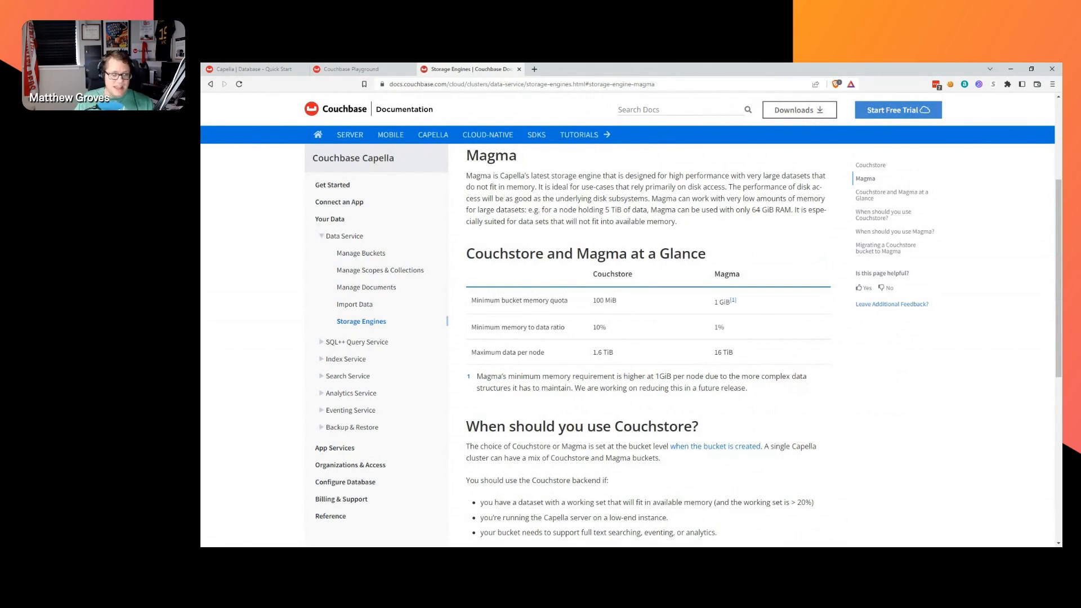
Review Couchstore (100 MiB, 1.6 TiB) versus Magma (1 GiB, 16 TiB), then close the Storage Engines tab.
{"action": "scroll", "coordinate": [515, 251], "scroll_direction": "up", "scroll_amount": 3}
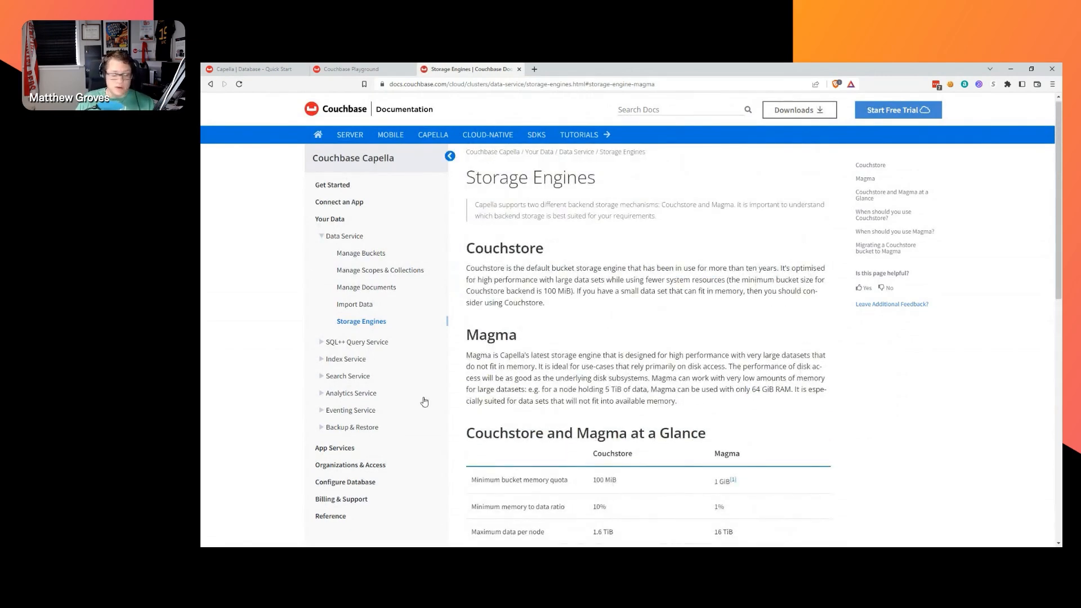
{"action": "scroll", "coordinate": [782, 346], "scroll_direction": "down", "scroll_amount": 2}
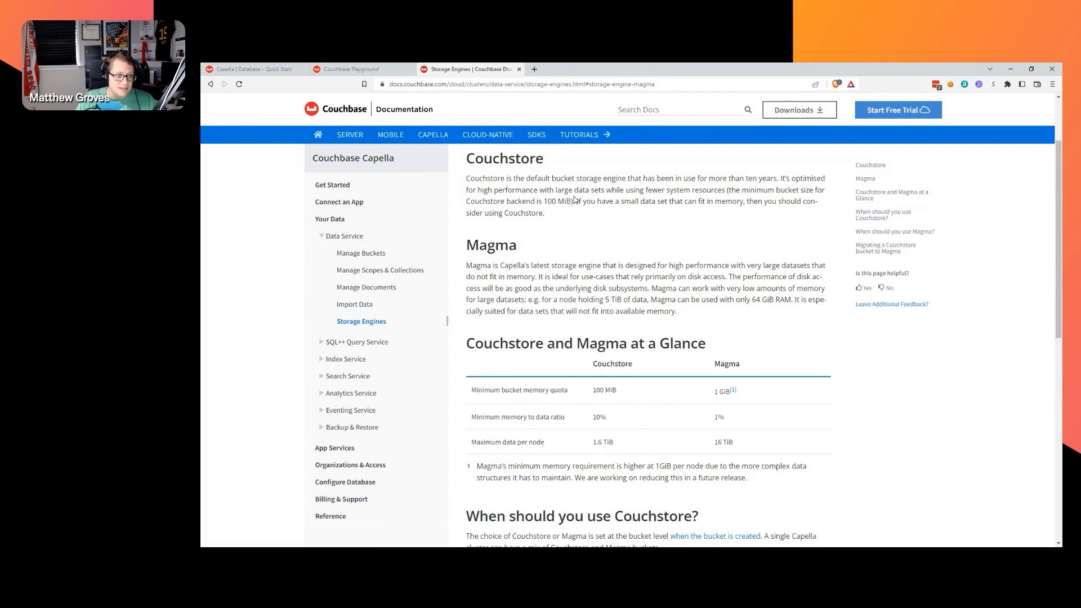
{"action": "scroll", "coordinate": [478, 217], "scroll_direction": "down", "scroll_amount": 1}
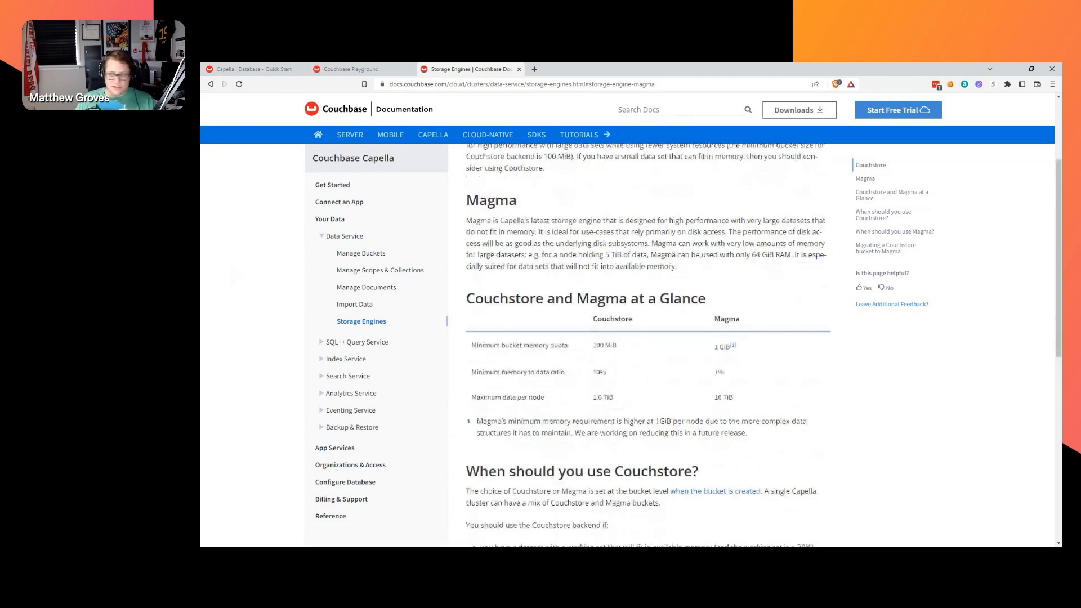
{"action": "scroll", "coordinate": [630, 263], "scroll_direction": "up", "scroll_amount": 2}
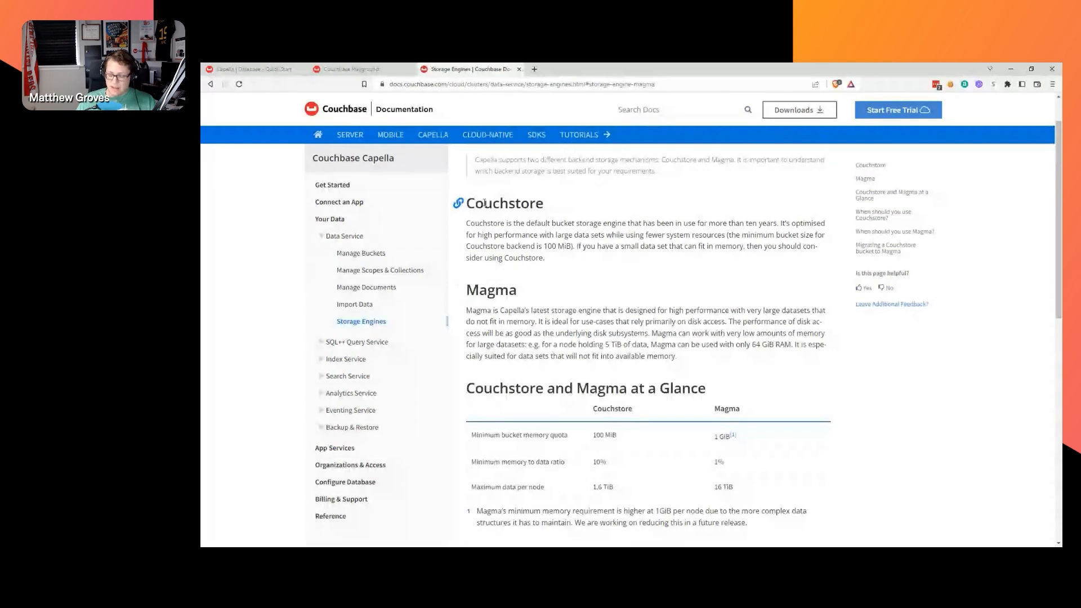
{"action": "scroll", "coordinate": [484, 203], "scroll_direction": "down", "scroll_amount": 1}
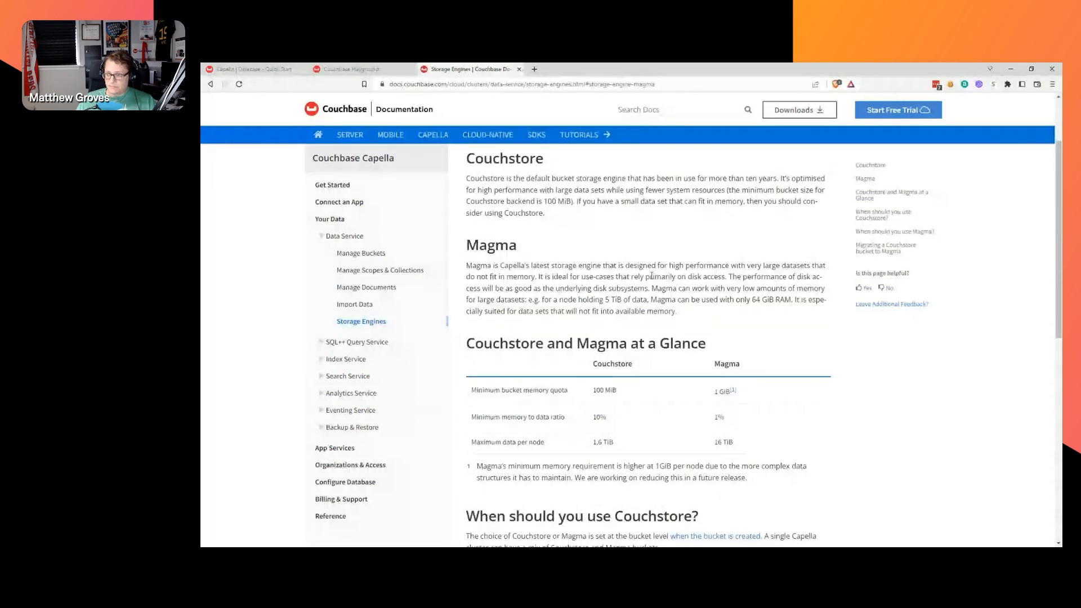
{"action": "scroll", "coordinate": [609, 281], "scroll_direction": "down", "scroll_amount": 2}
{"action": "scroll", "coordinate": [610, 281], "scroll_direction": "up", "scroll_amount": 1}
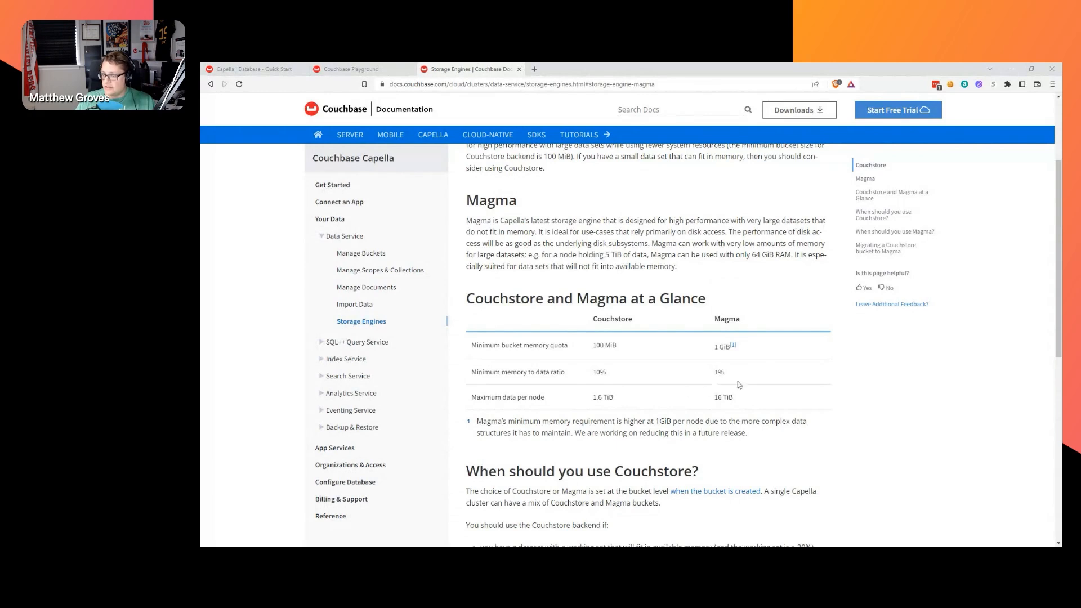
{"action": "scroll", "coordinate": [656, 347], "scroll_direction": "down", "scroll_amount": 2}
{"action": "scroll", "coordinate": [656, 347], "scroll_direction": "down", "scroll_amount": 3}
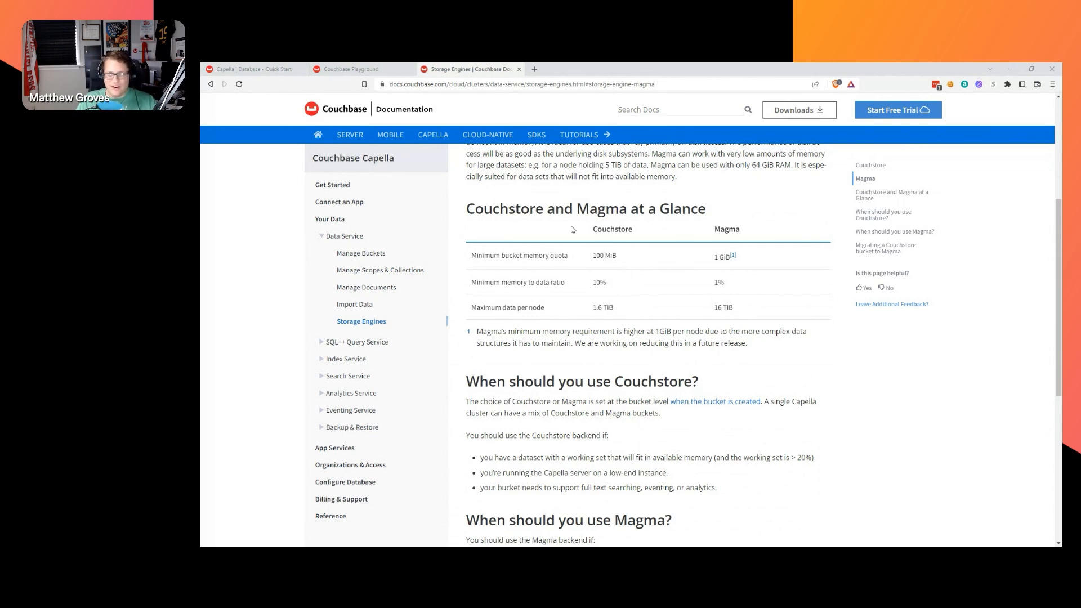
{"action": "middle_click", "coordinate": [478, 68]}
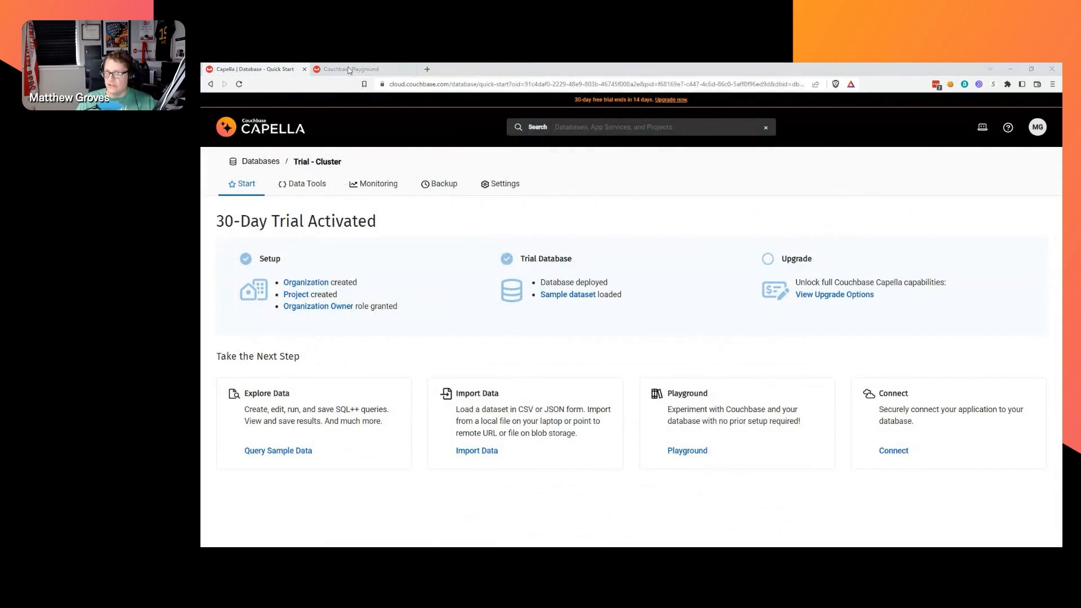
Close the Couchbase Playground tab, leaving the Trial - Cluster quick-start page.
{"action": "middle_click", "coordinate": [367, 70]}
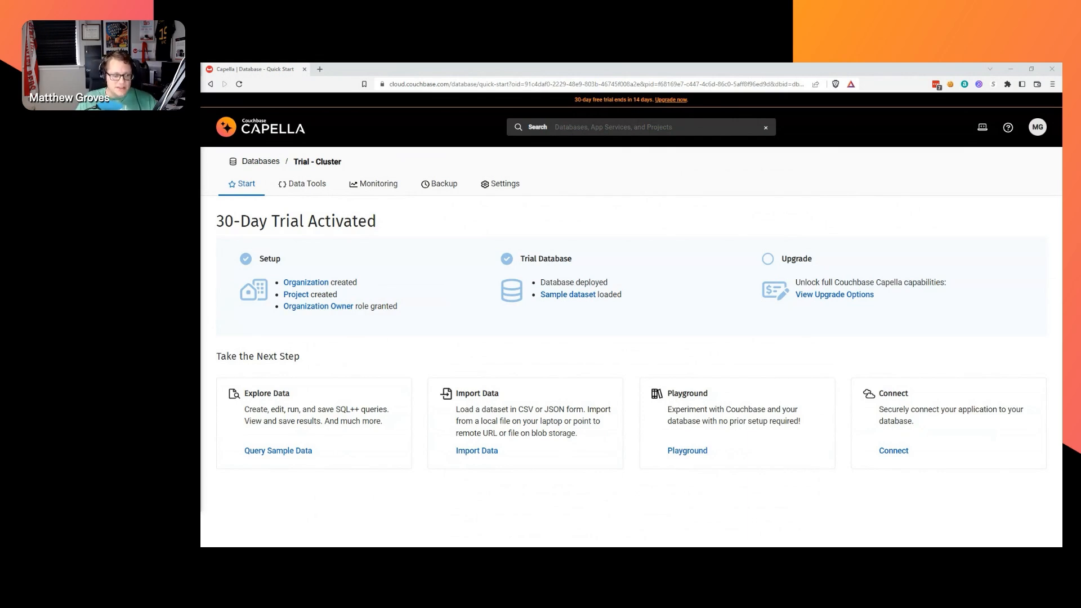
Open new tabs for the Capella product page and forums.couchbase.com.
{"action": "left_click", "coordinate": [320, 69]}
{"action": "type", "text": "couchbase.com/products/capella"}
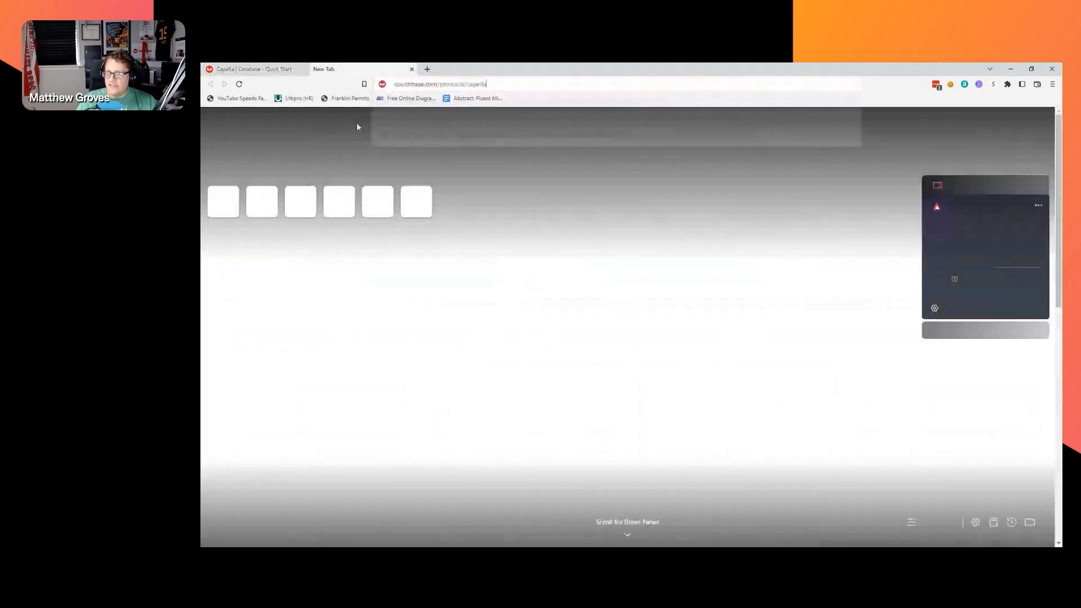
{"action": "key", "text": "Return"}
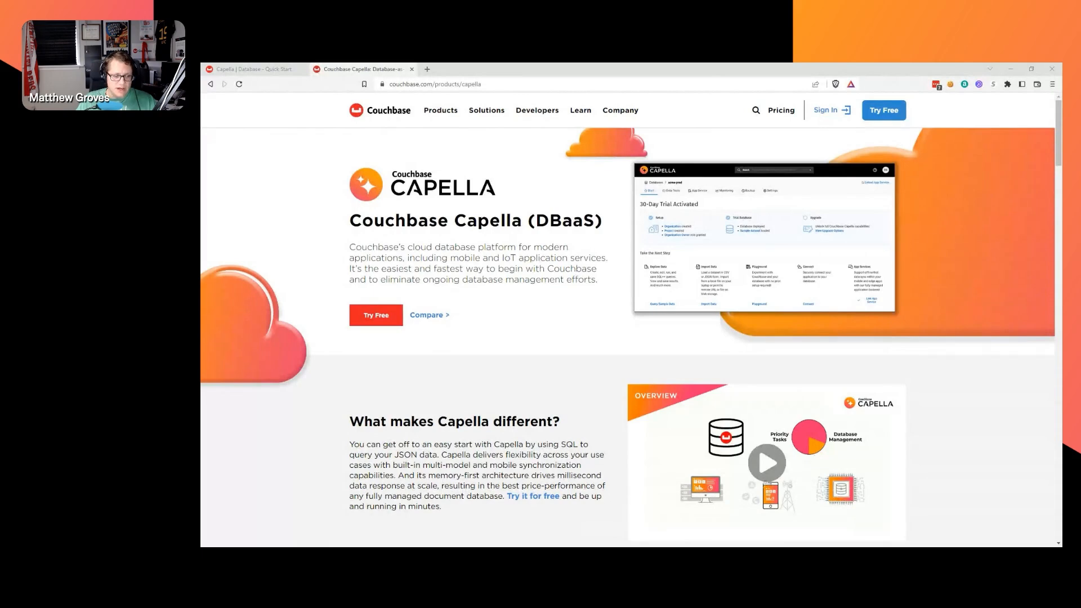
{"action": "left_click", "coordinate": [427, 69]}
{"action": "type", "text": "forums.couchbase.com"}
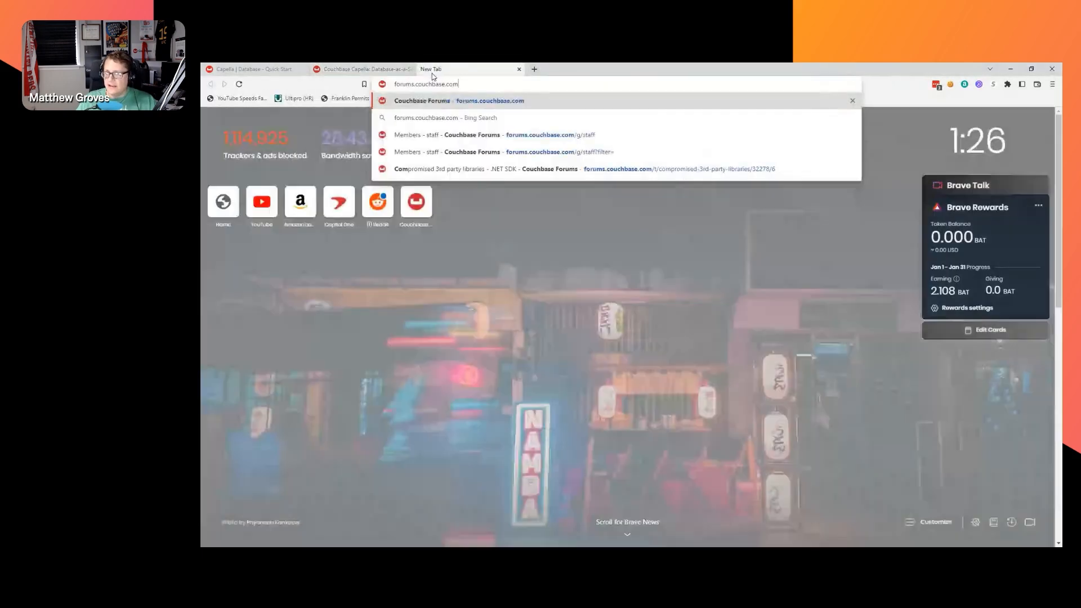
{"action": "key", "text": "Return"}
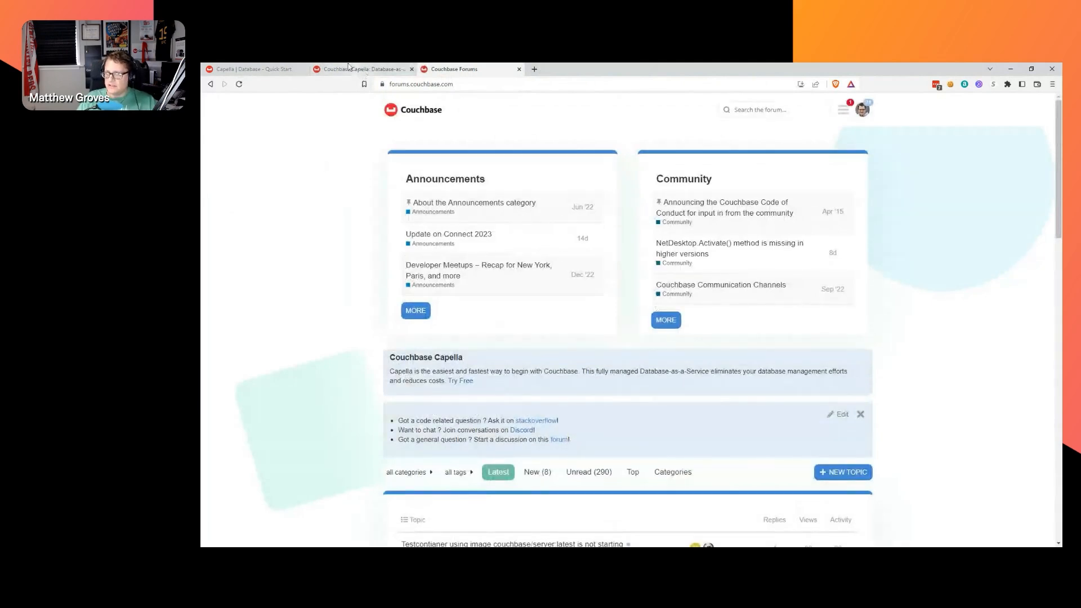
Try the Couchbase site search, close that tab, and return to the Capella trial quick-start page.
{"action": "left_click", "coordinate": [270, 69]}
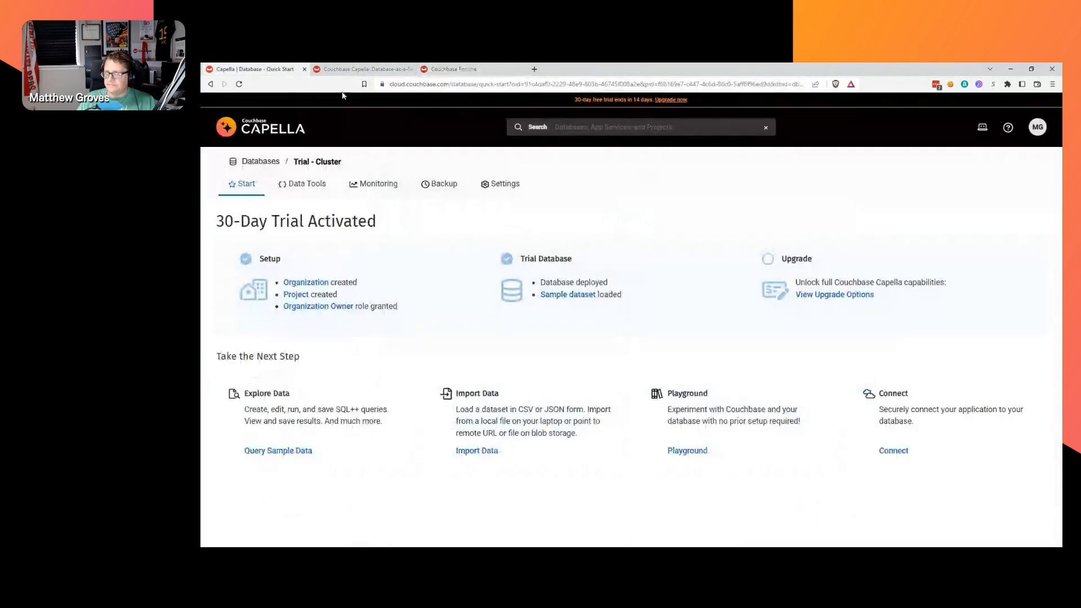
{"action": "left_click", "coordinate": [347, 67]}
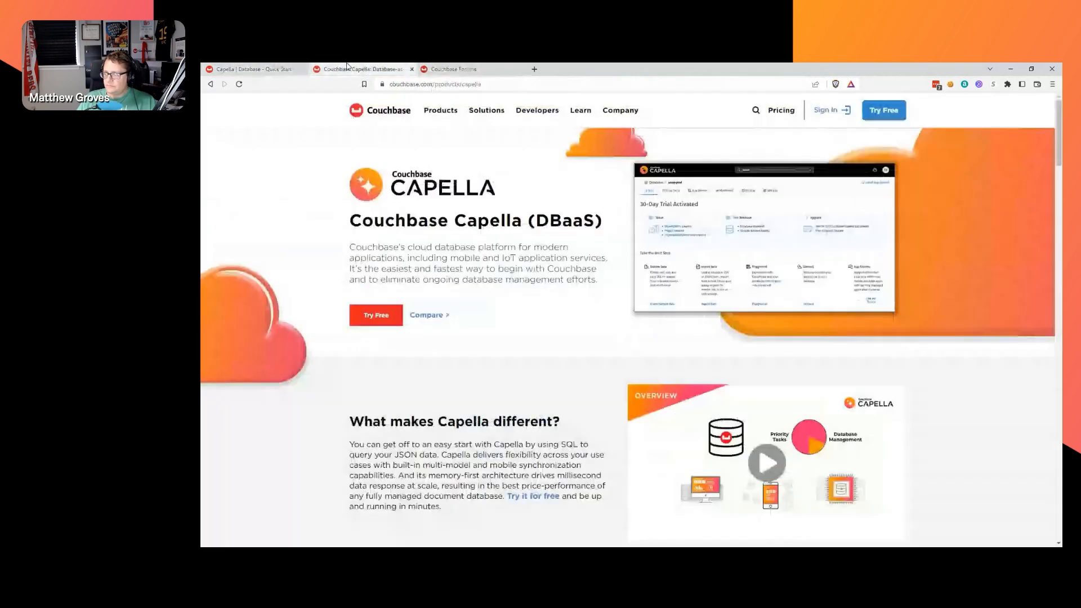
{"action": "left_click", "coordinate": [756, 109]}
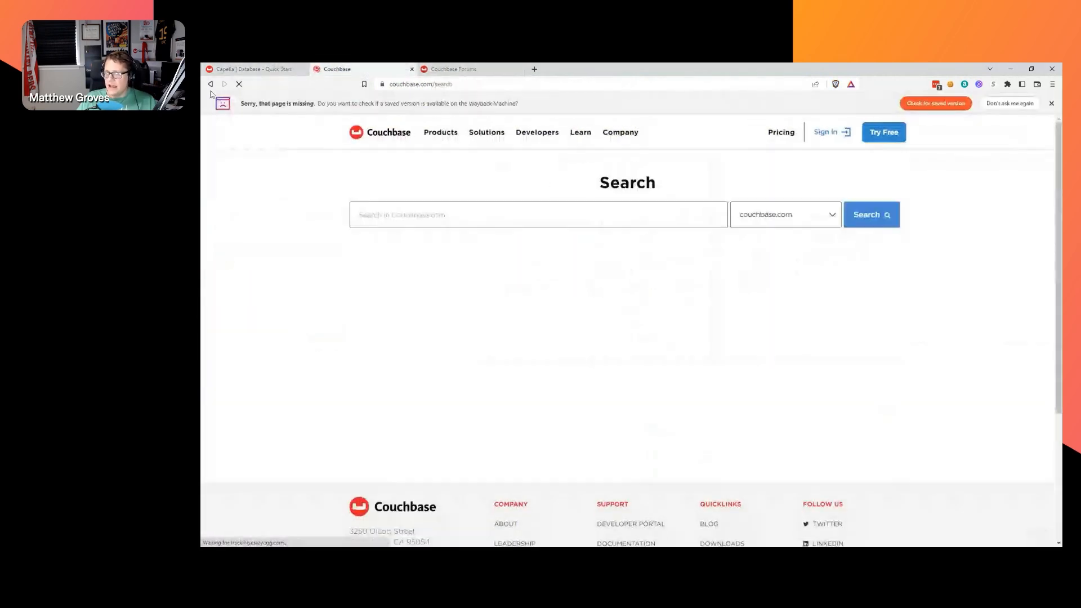
{"action": "left_click", "coordinate": [1051, 103]}
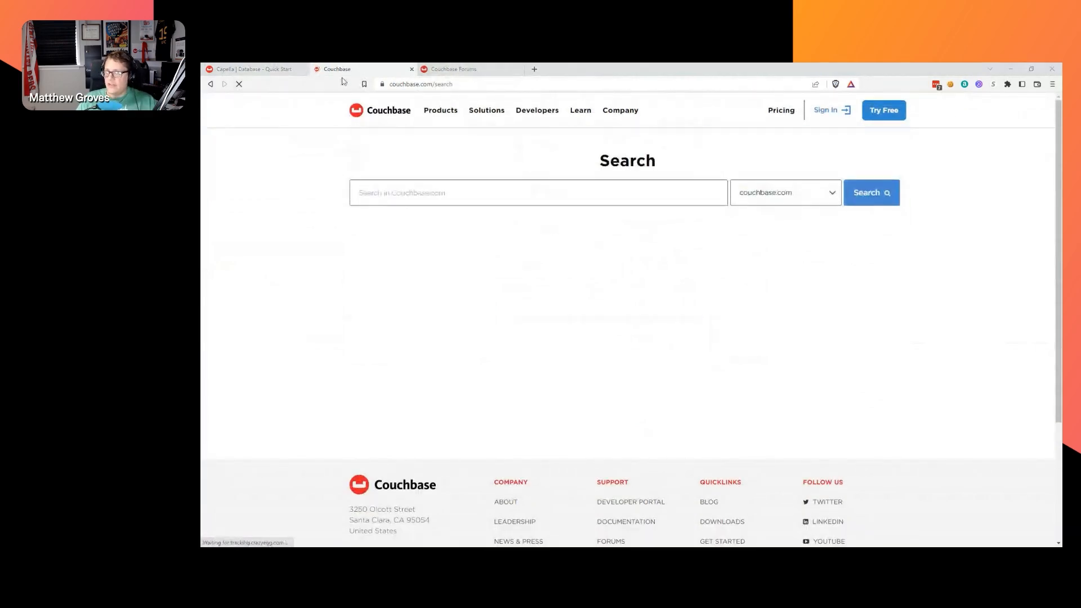
{"action": "key", "text": "ctrl+w"}
{"action": "left_click", "coordinate": [239, 70]}
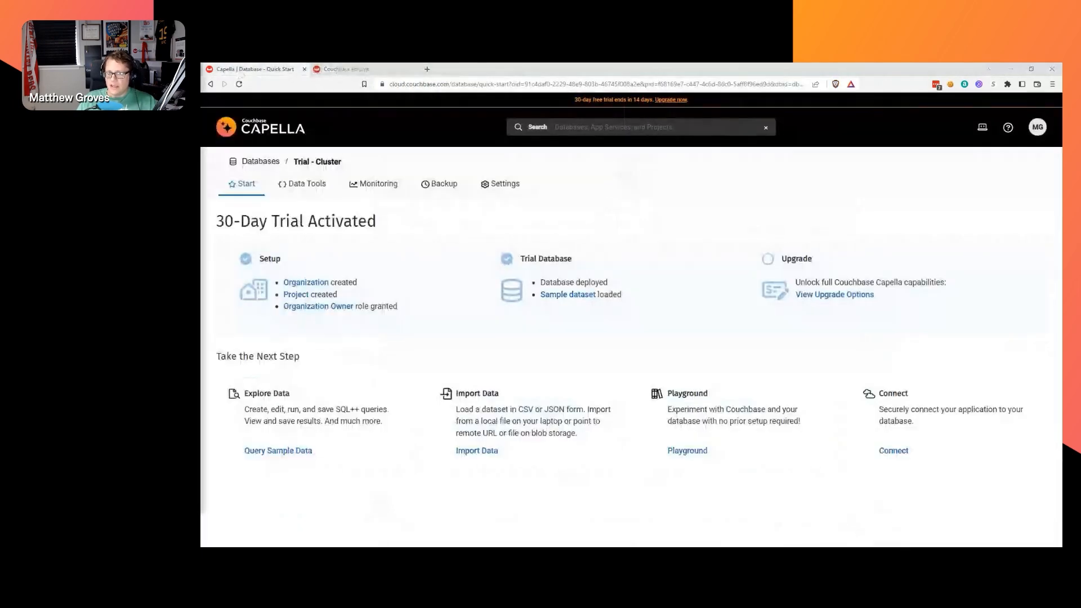